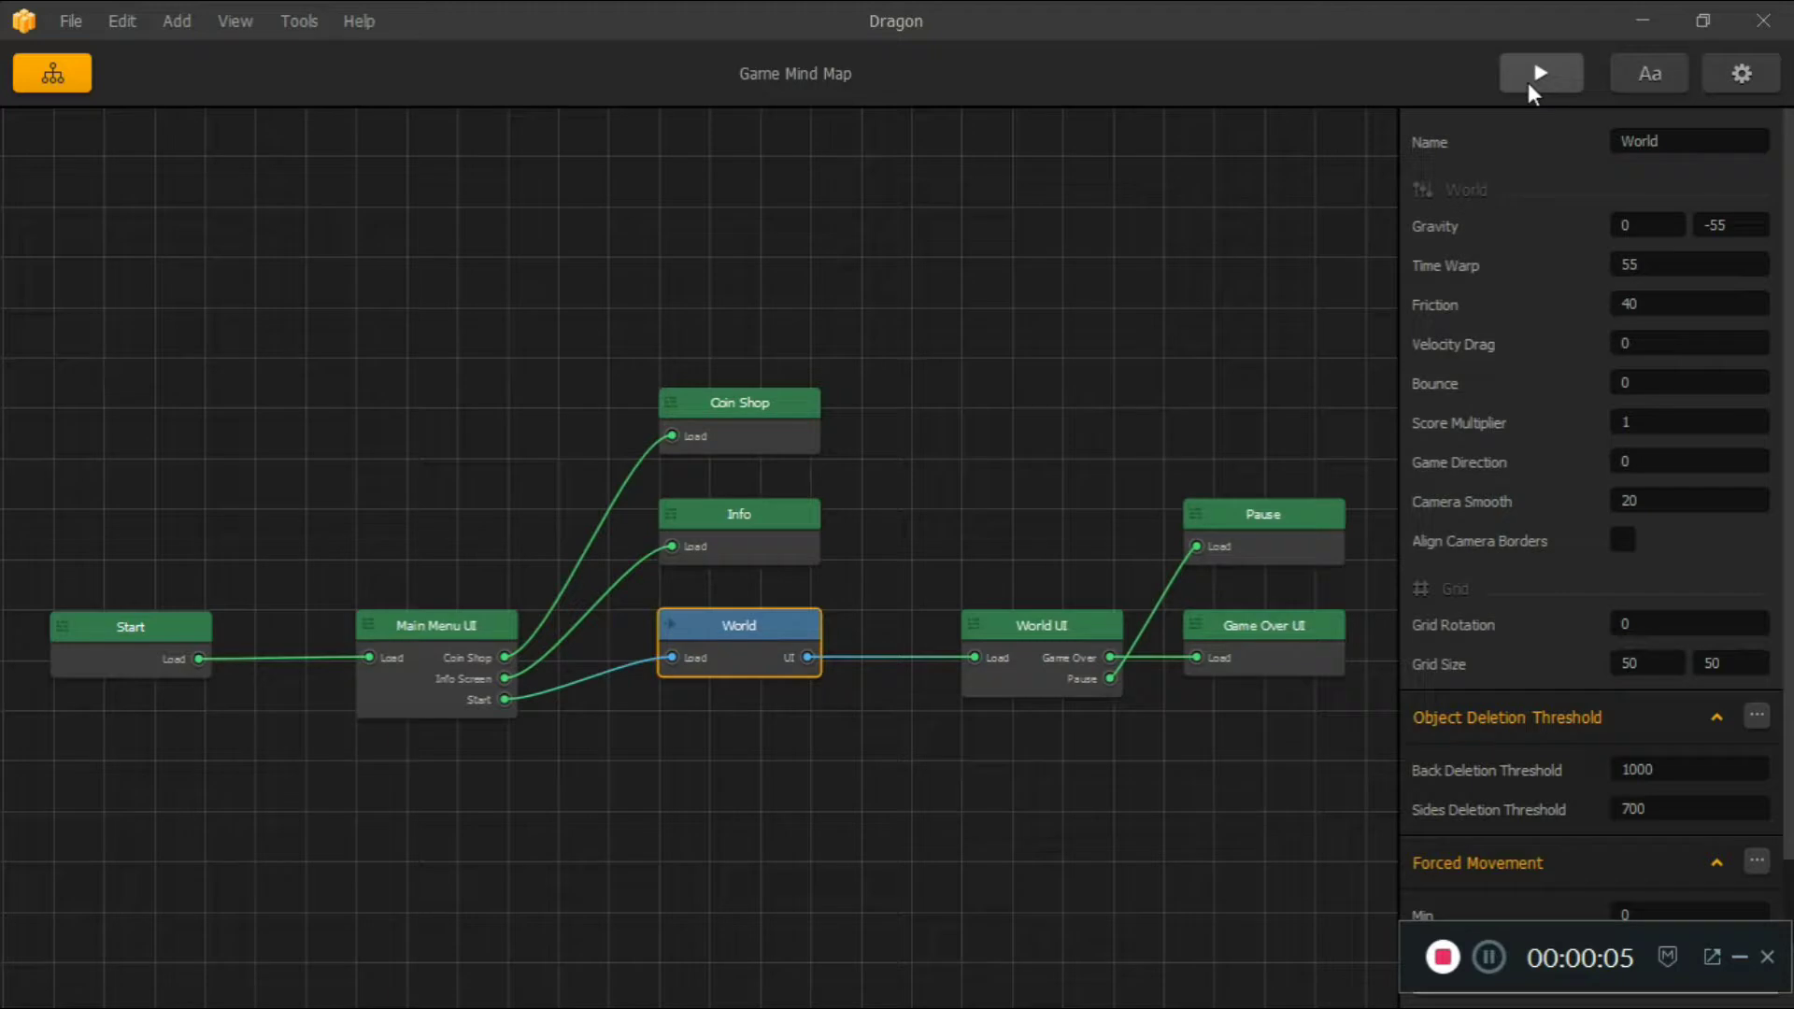
# Open the World scene, preview the game and walk the dragon back and forth to test its movement
pyautogui.doubleClick(727, 637)
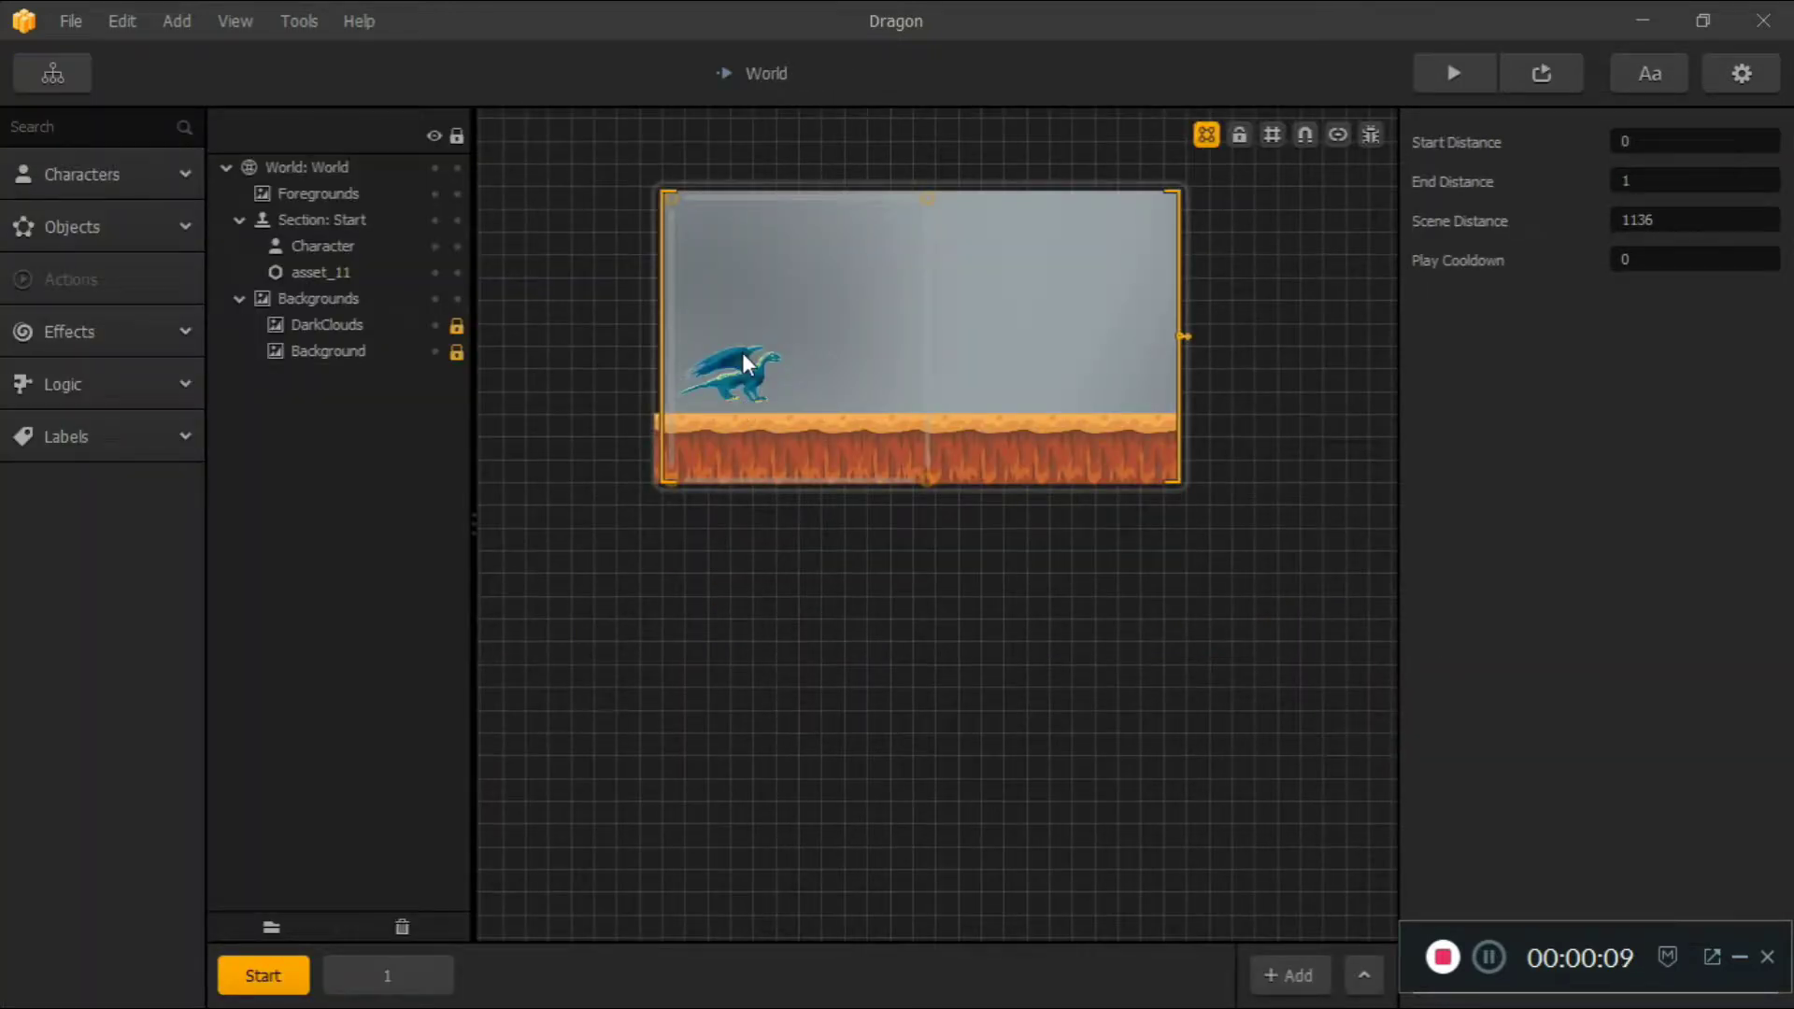
pyautogui.scroll(5, 767, 381)
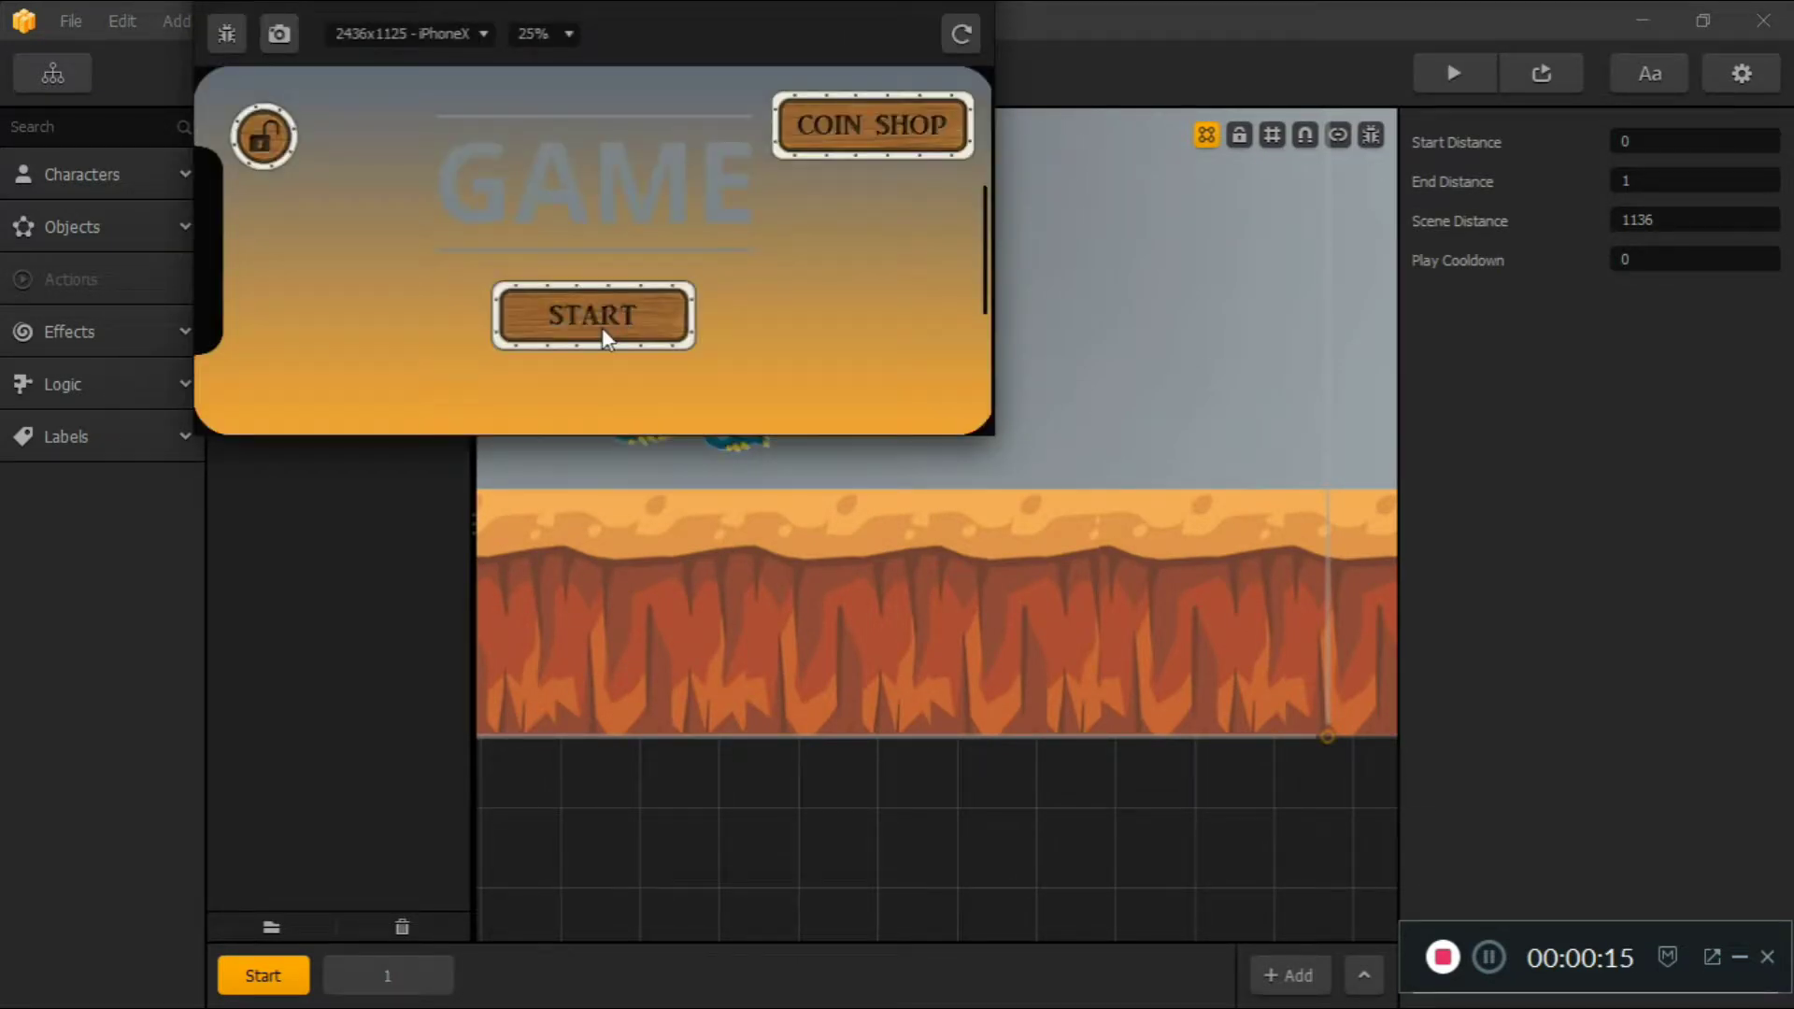
pyautogui.click(602, 327)
pyautogui.press('Right')
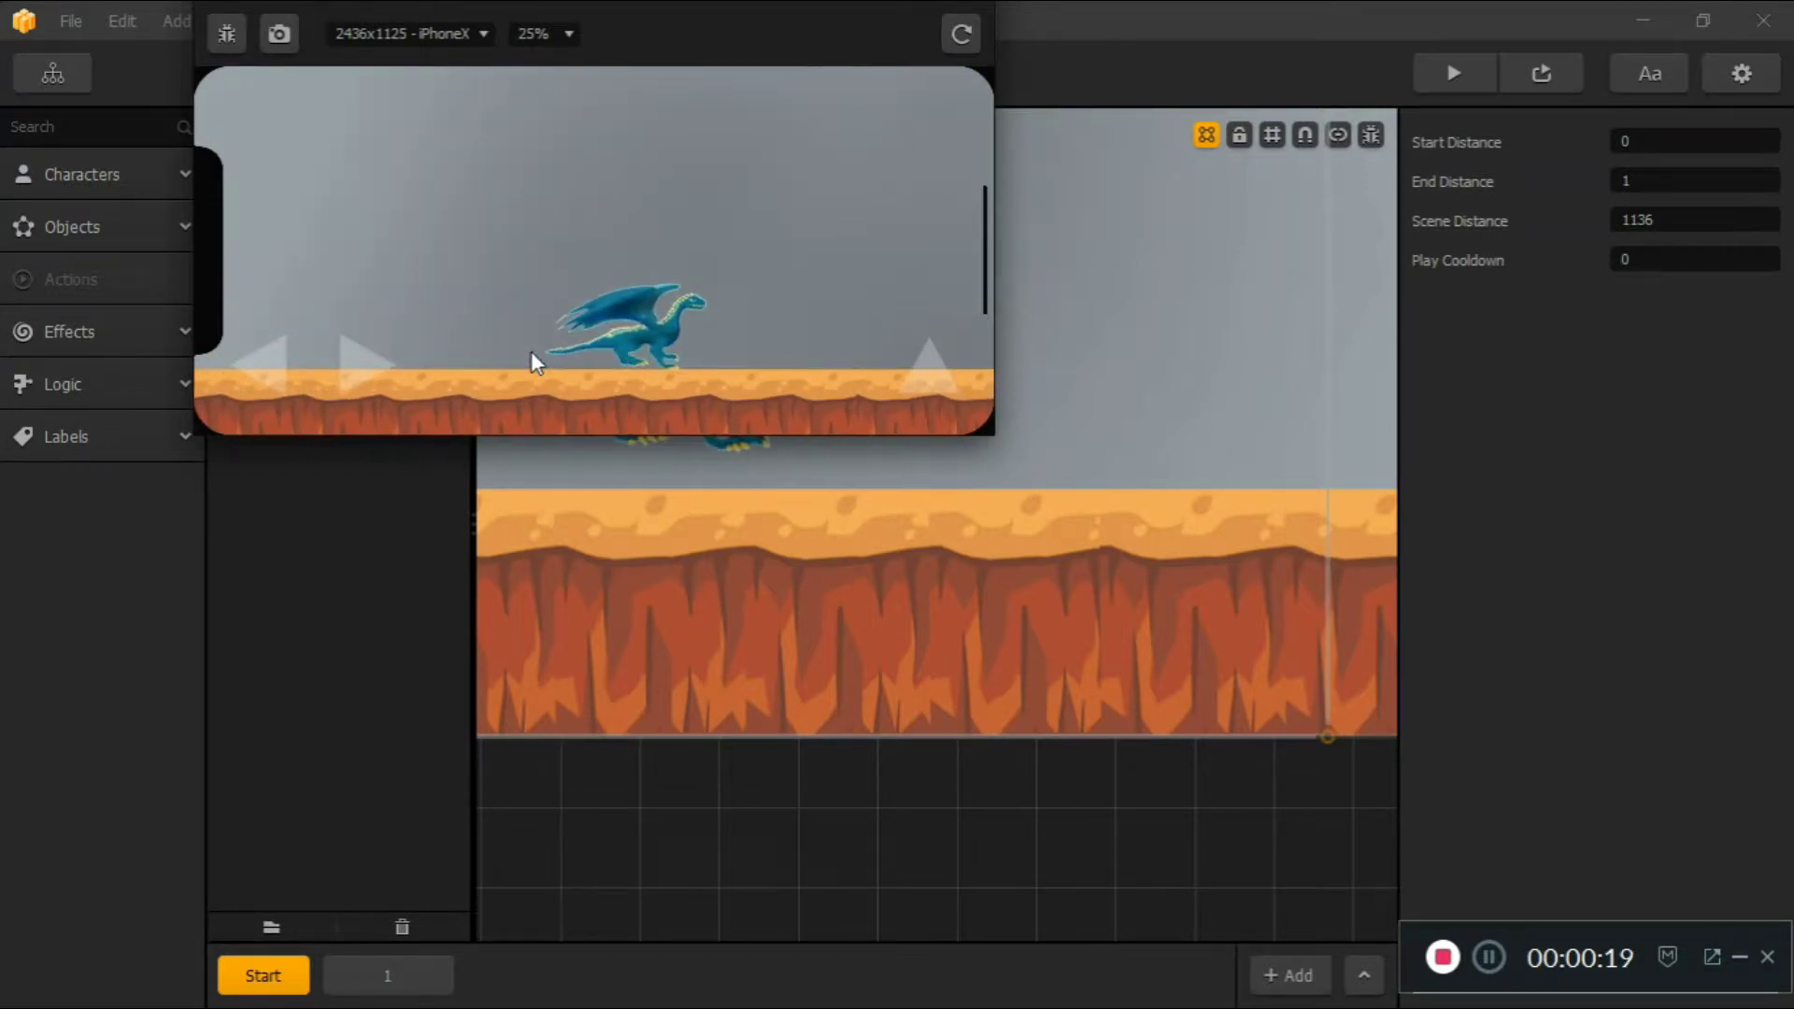
pyautogui.press('Left')
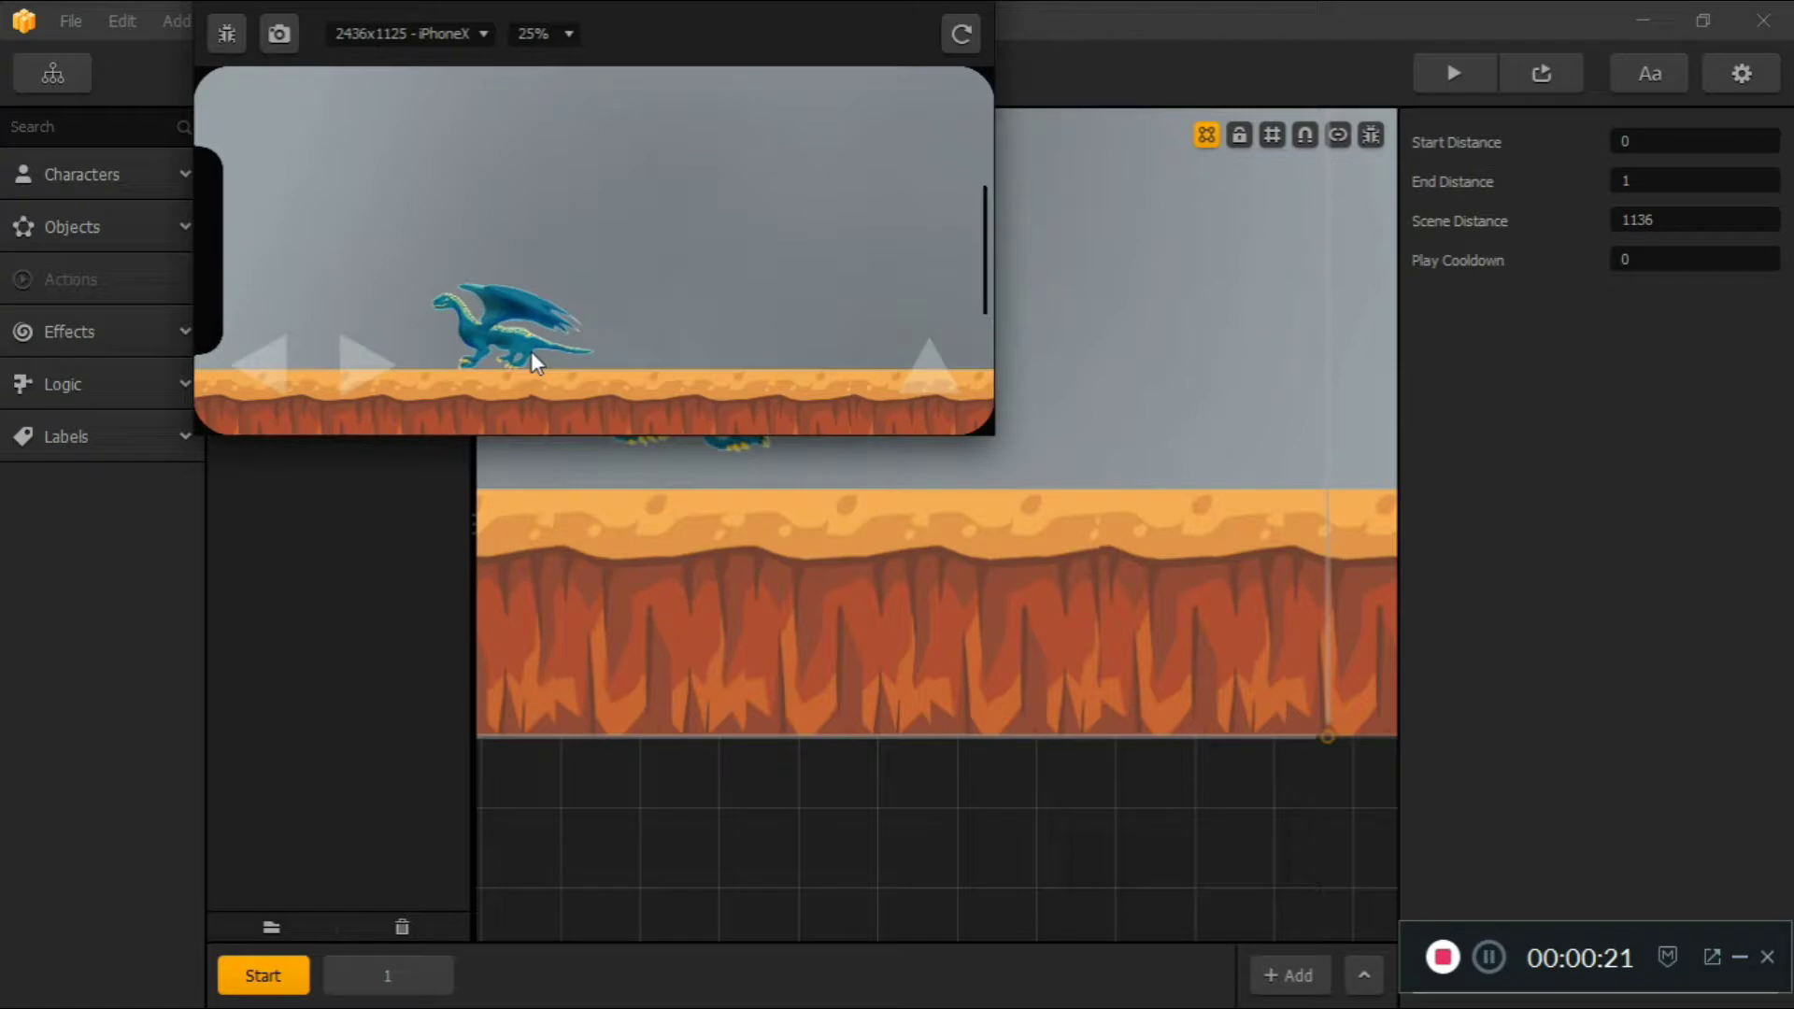
pyautogui.press('Right')
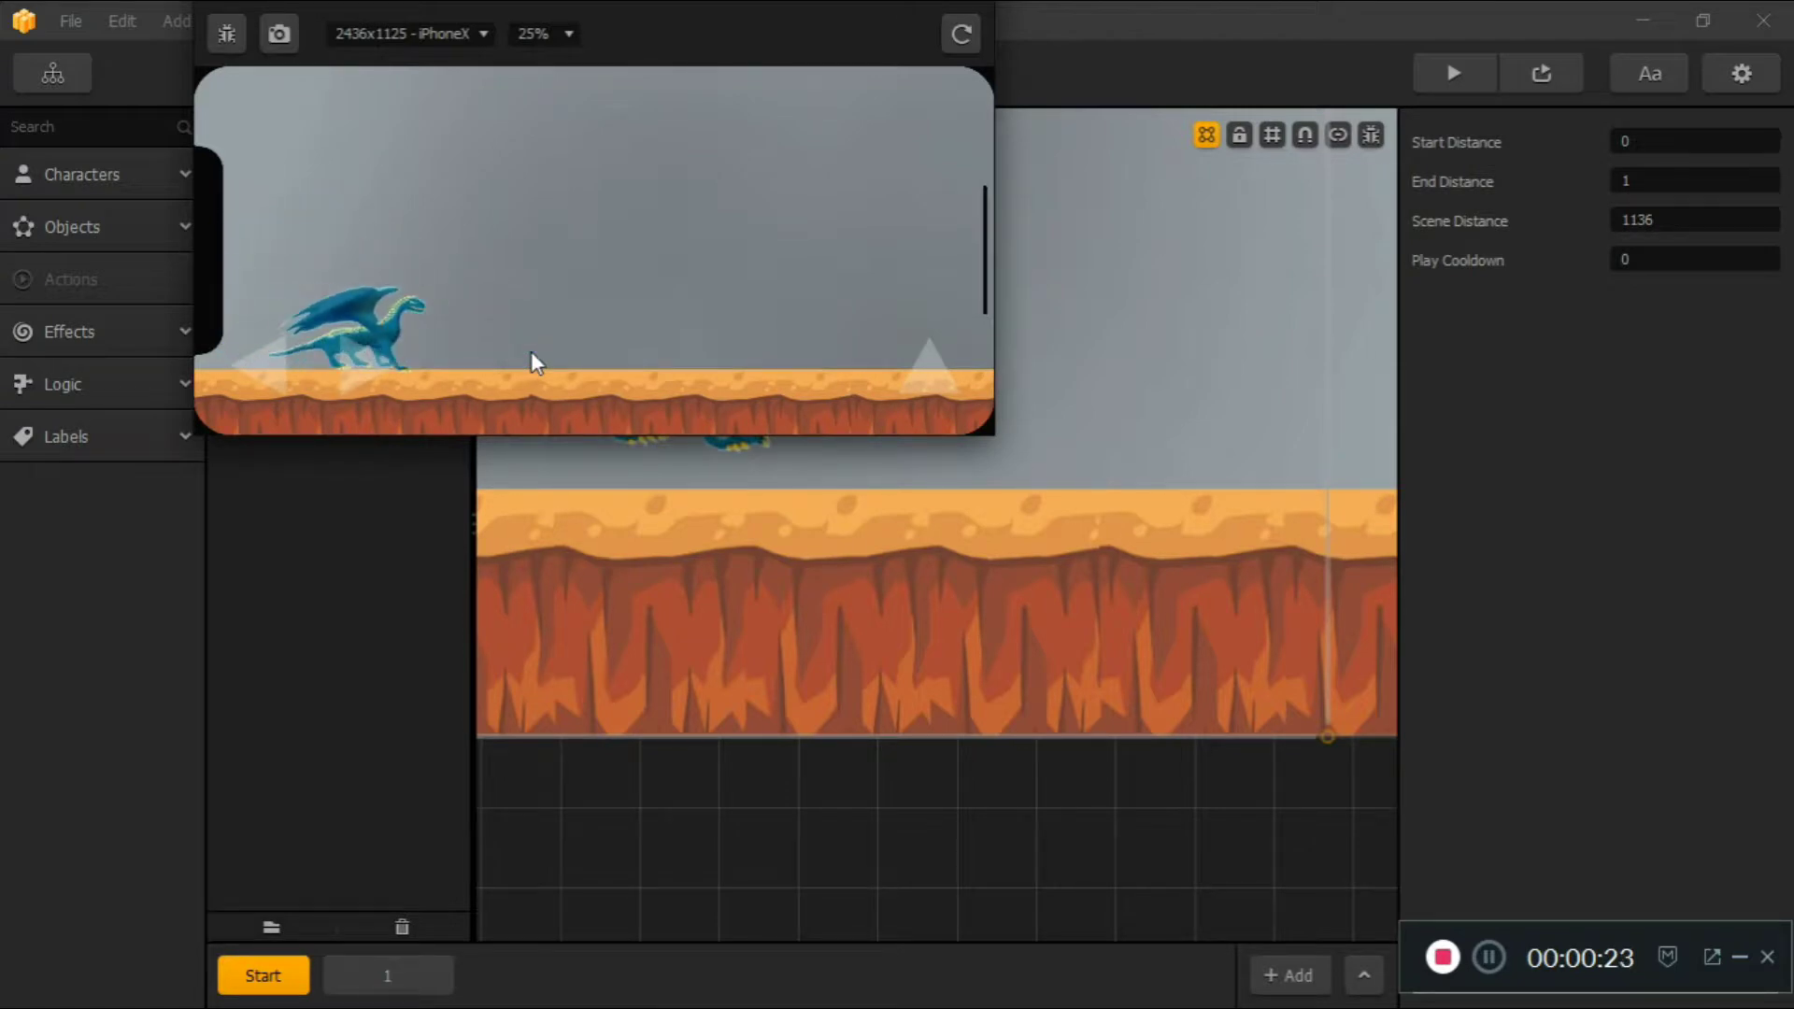
pyautogui.press('Left')
pyautogui.press('Right')
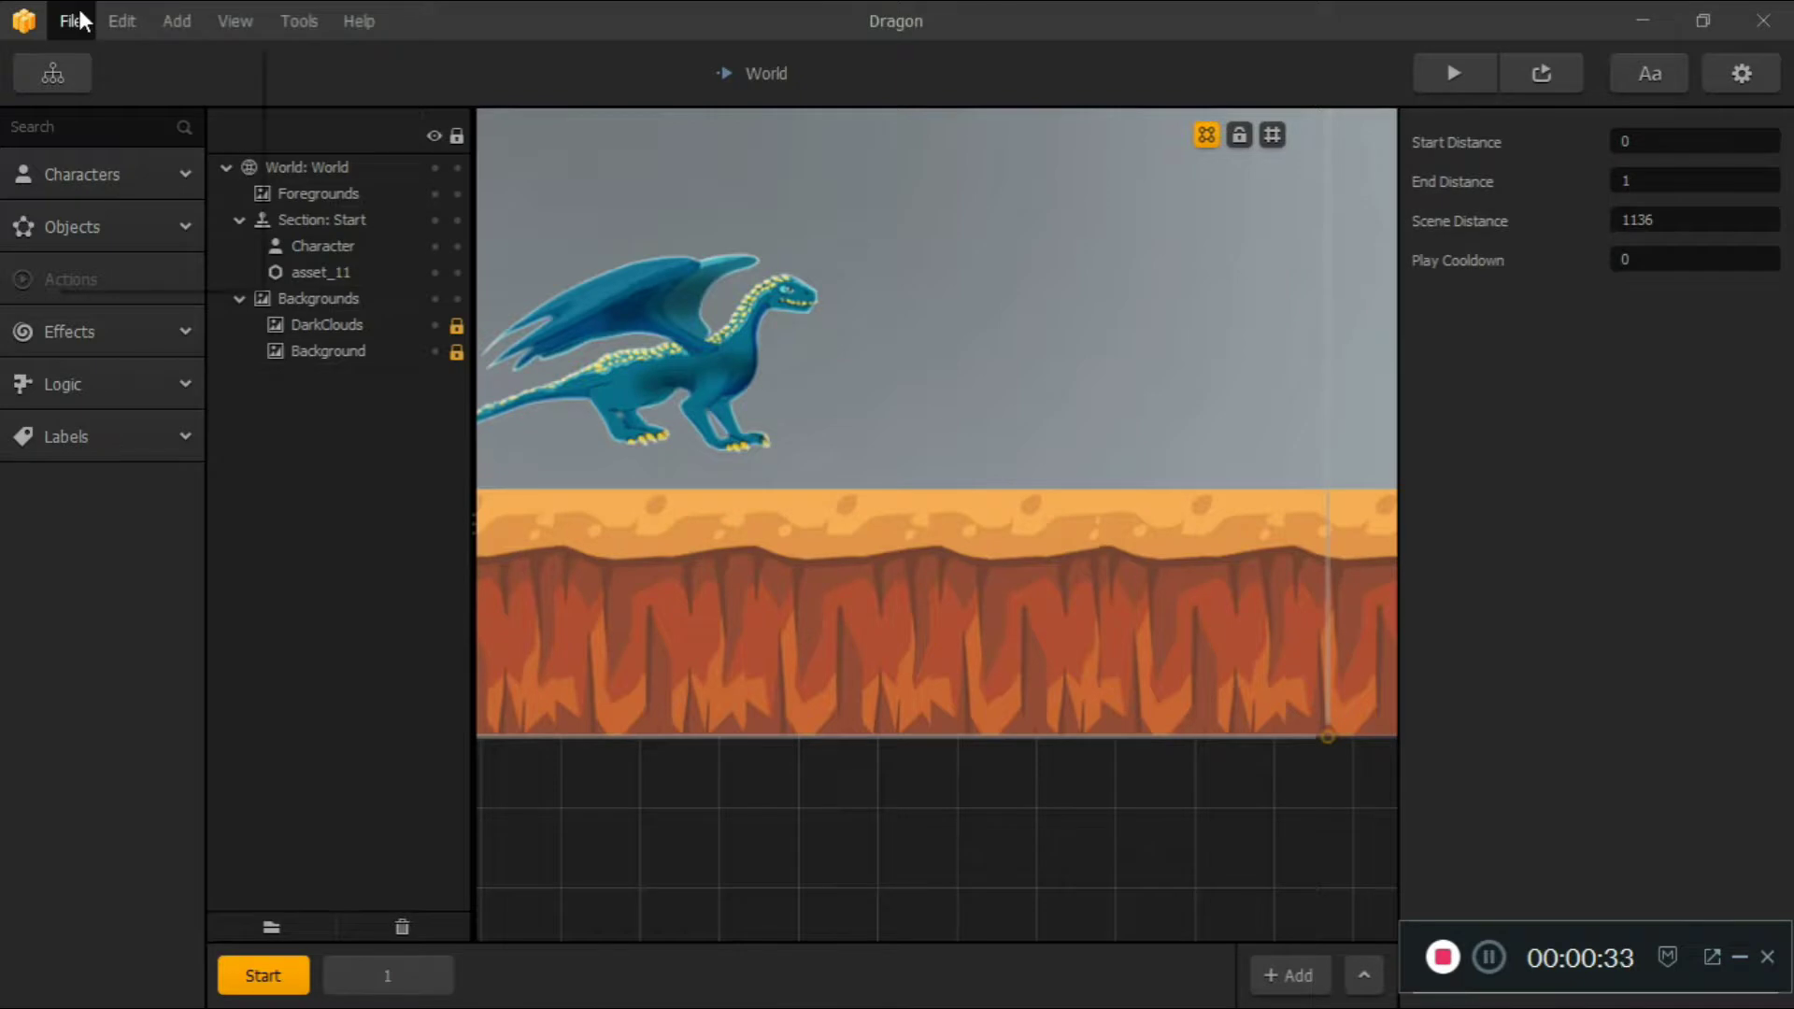
# Create a new project with the Platformer gameplay type and the Pause, Game Over and Coin Shop menus enabled
pyautogui.click(73, 21)
pyautogui.click(99, 58)
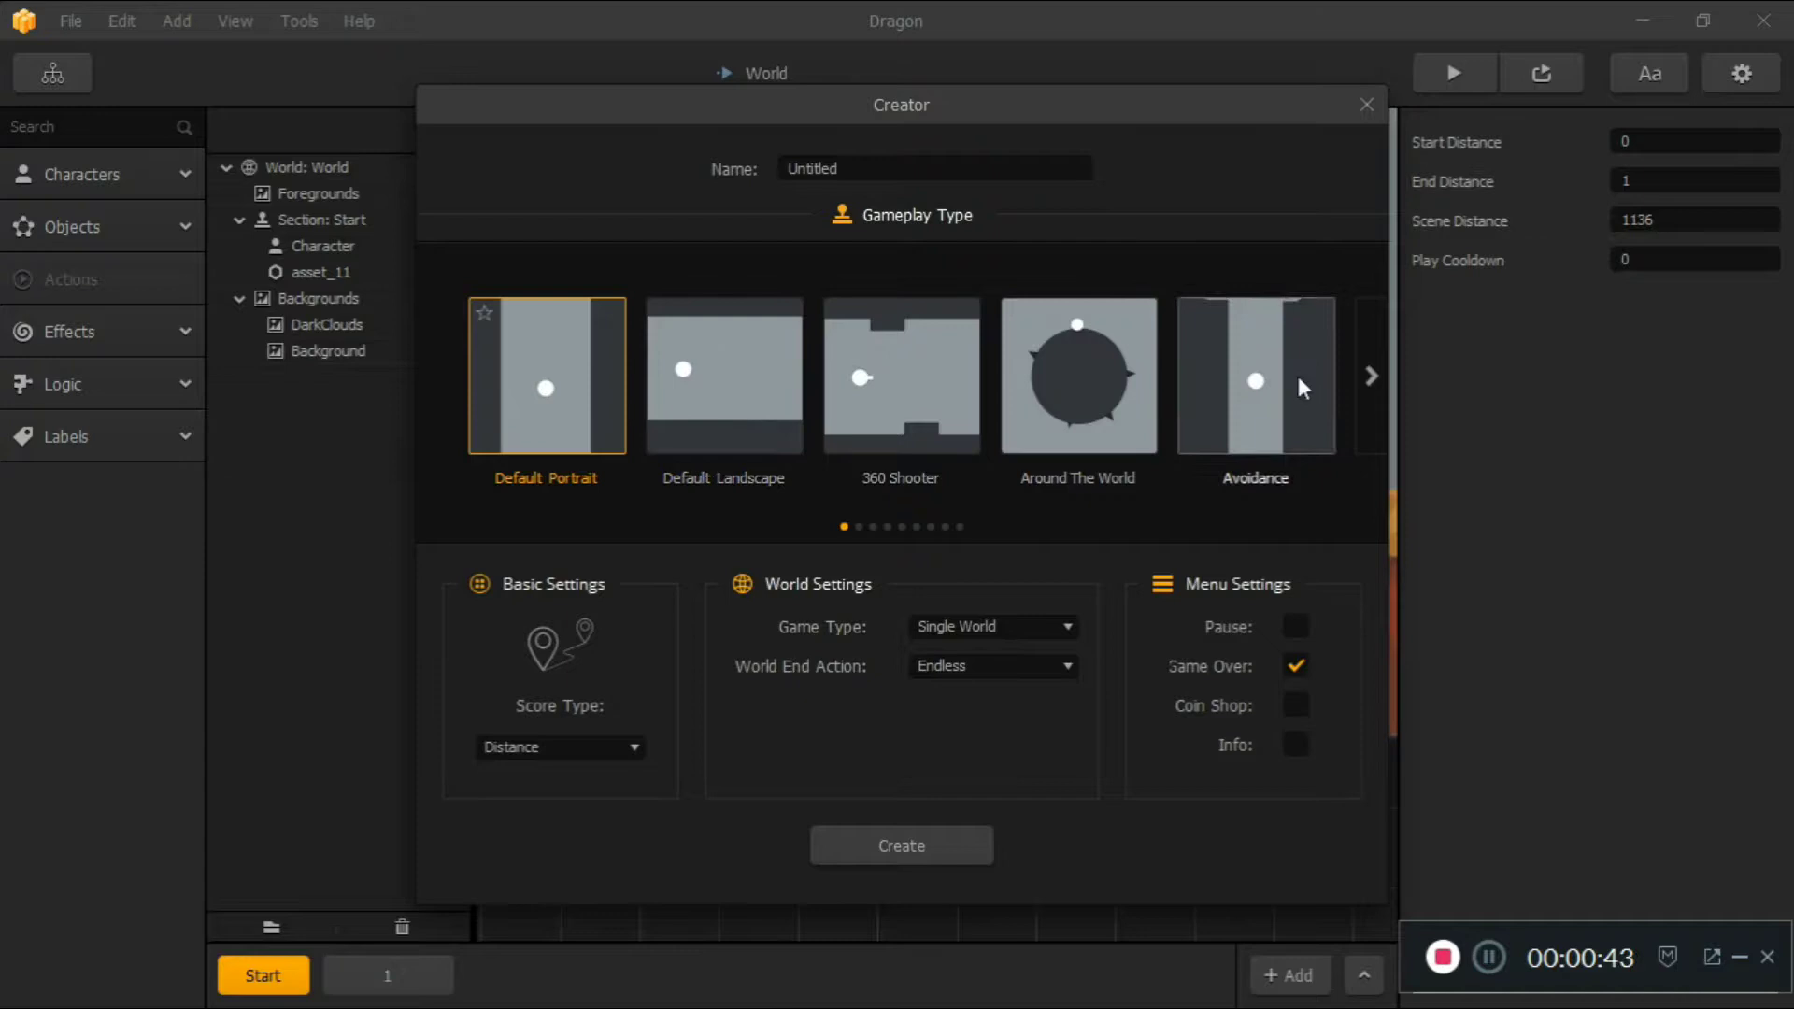
pyautogui.click(1362, 384)
pyautogui.click(1362, 383)
pyautogui.click(1362, 384)
pyautogui.click(1370, 376)
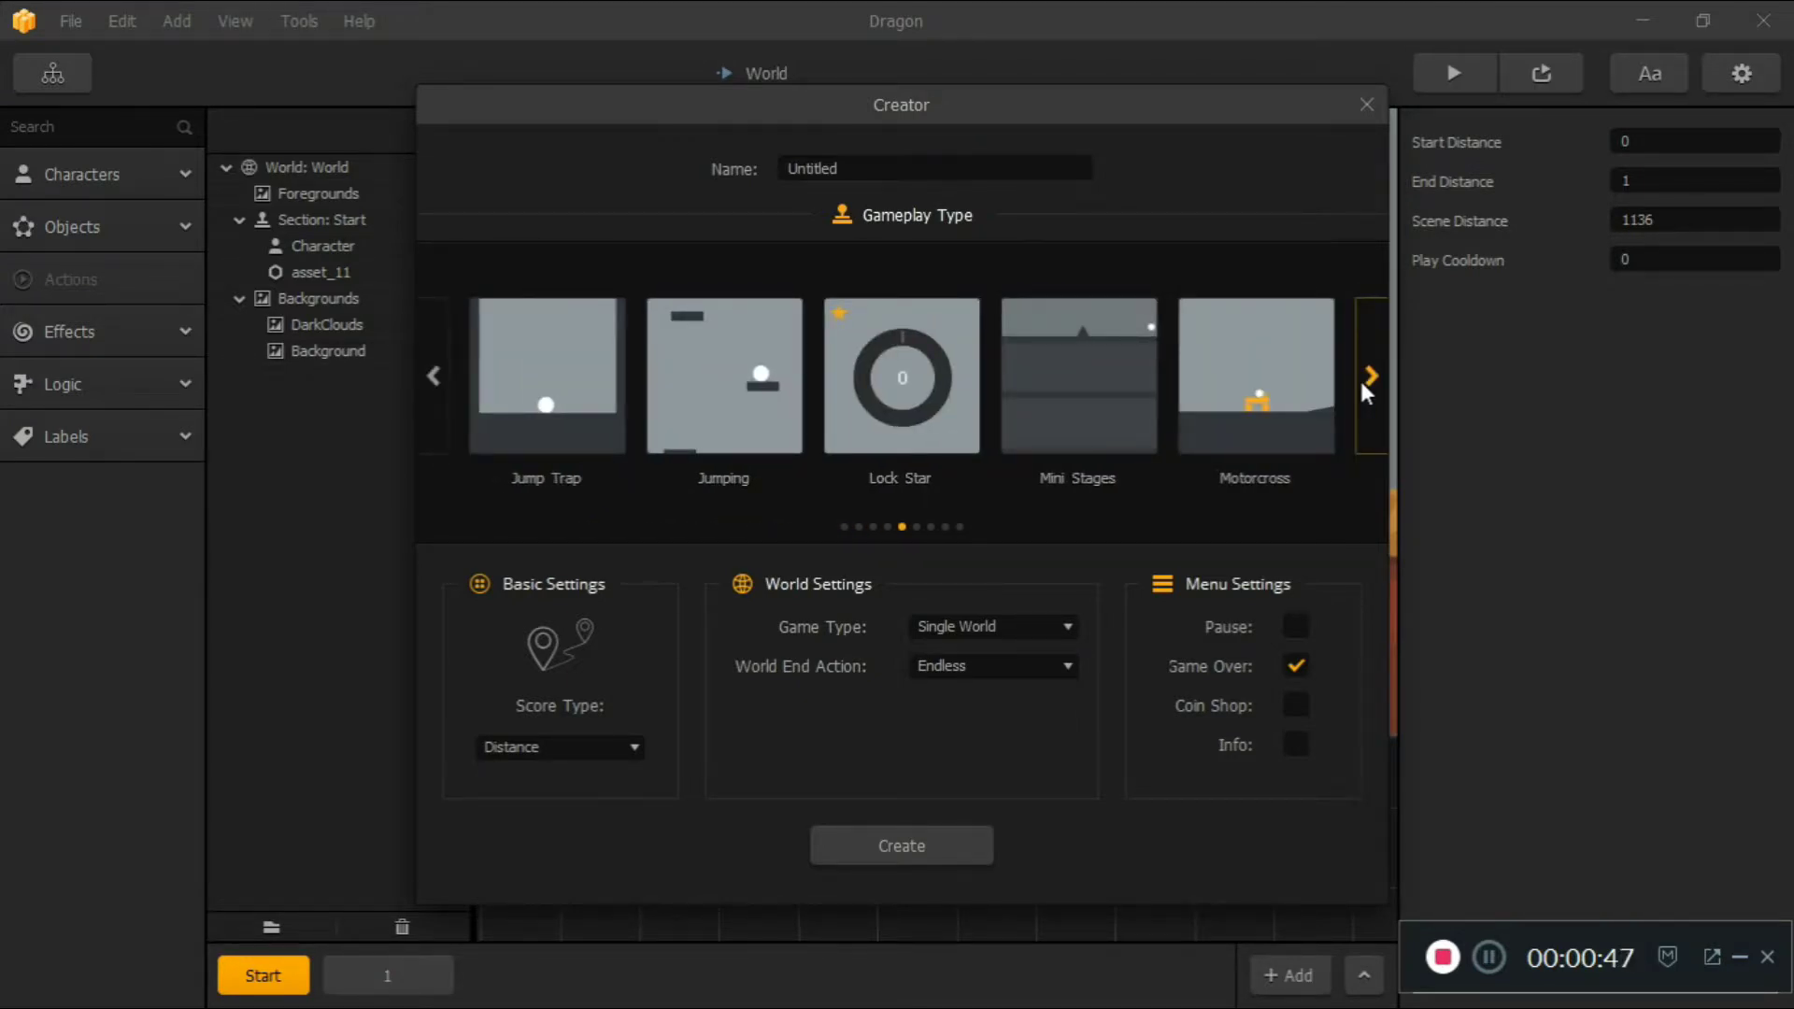
pyautogui.click(1364, 385)
pyautogui.click(962, 388)
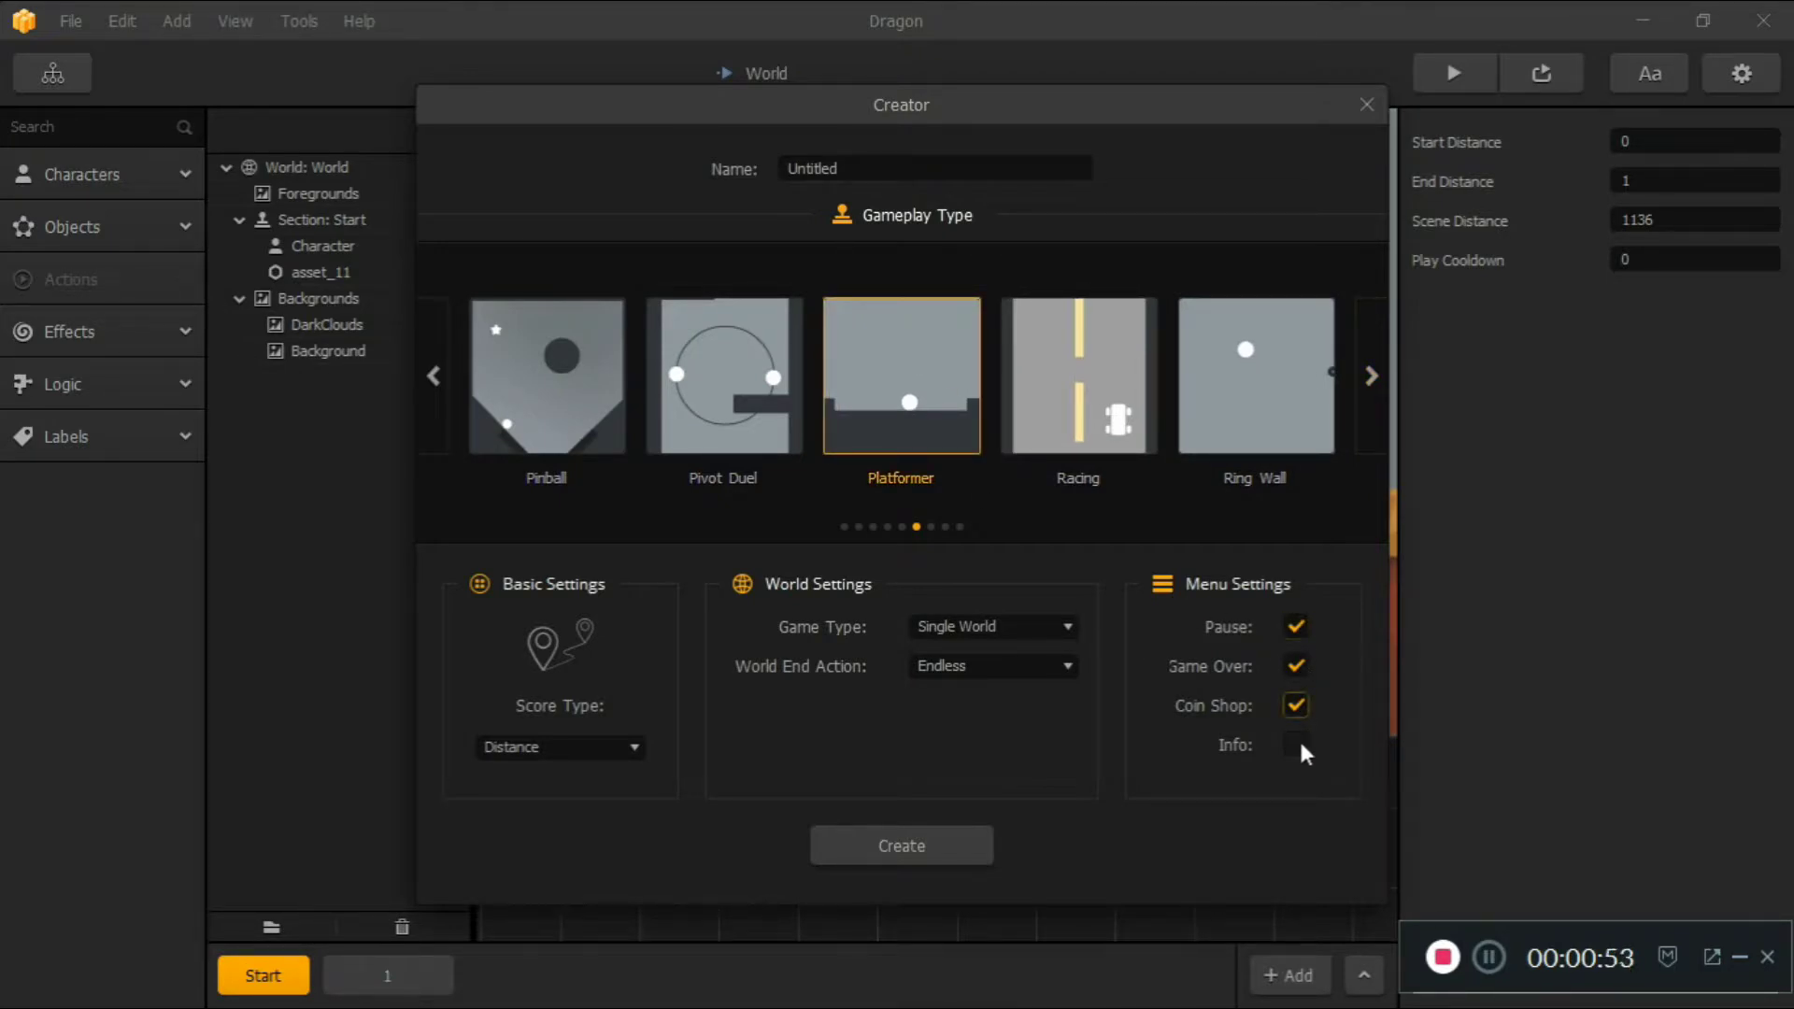
pyautogui.click(873, 837)
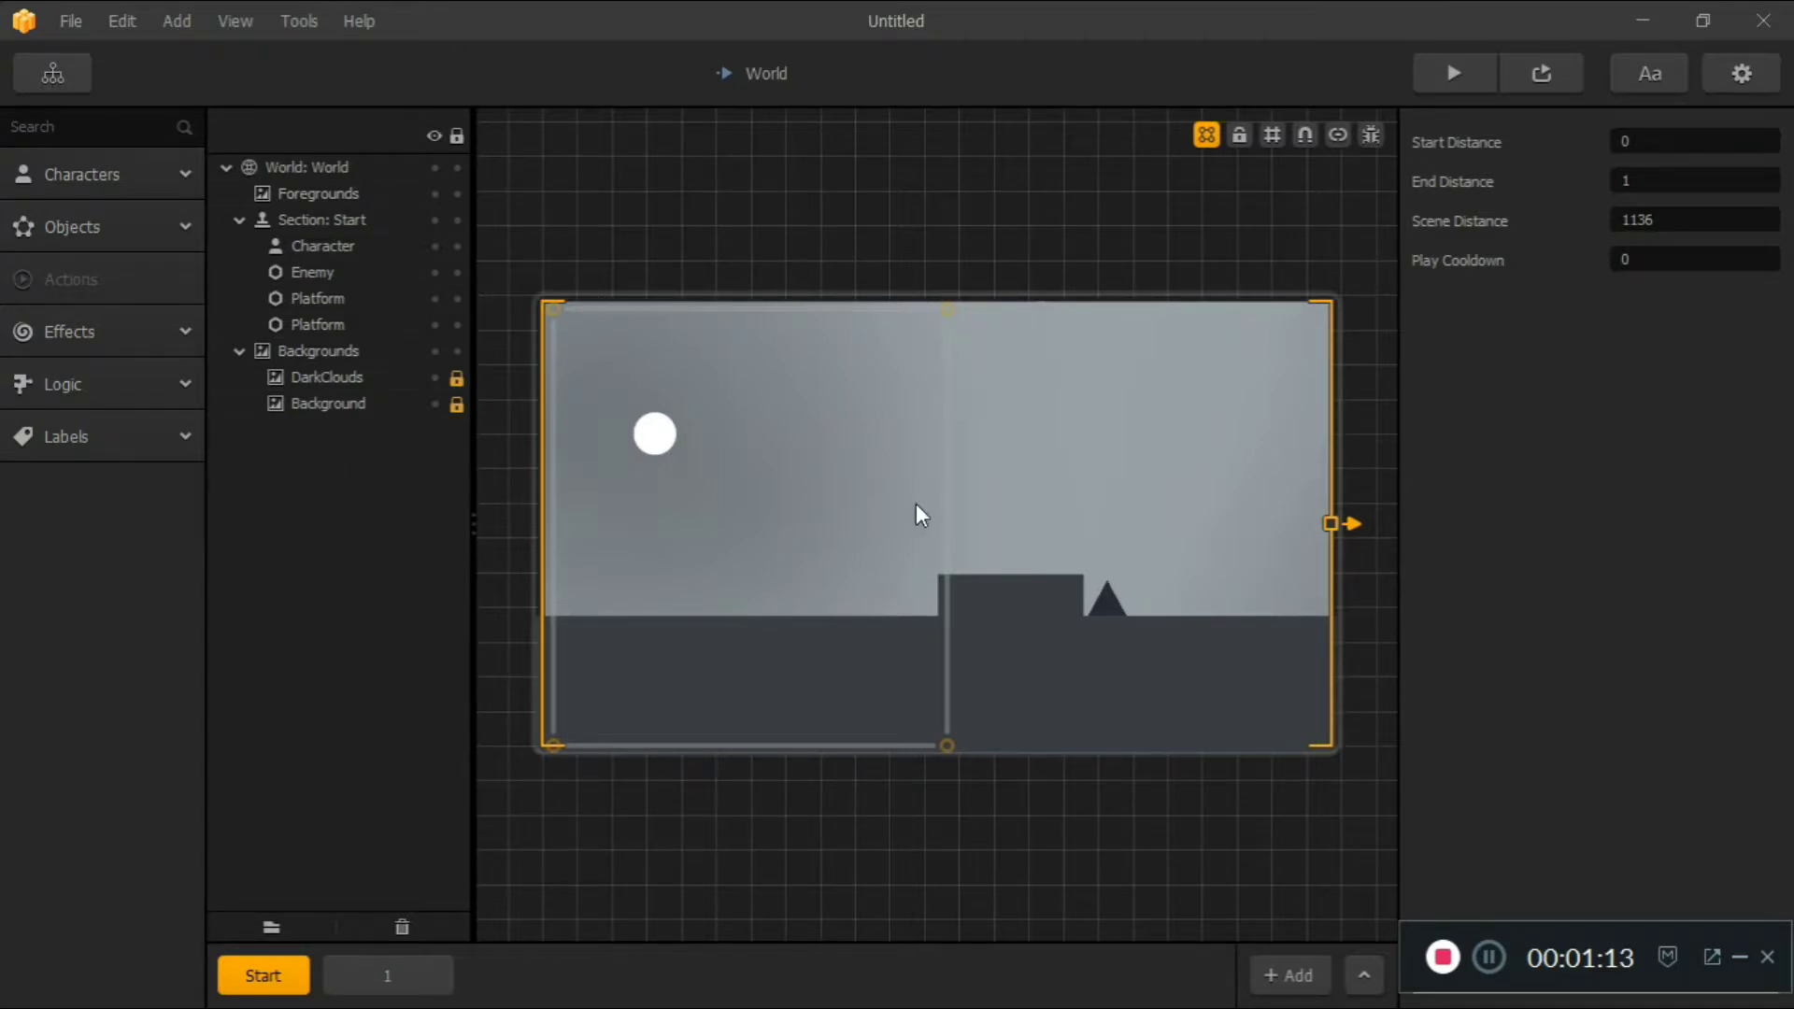
# Delete the Enemy and raised Platform from the Start section, and clear the obstacles above the ground in section 1
pyautogui.moveTo(855, 499); pyautogui.dragTo(1226, 615)
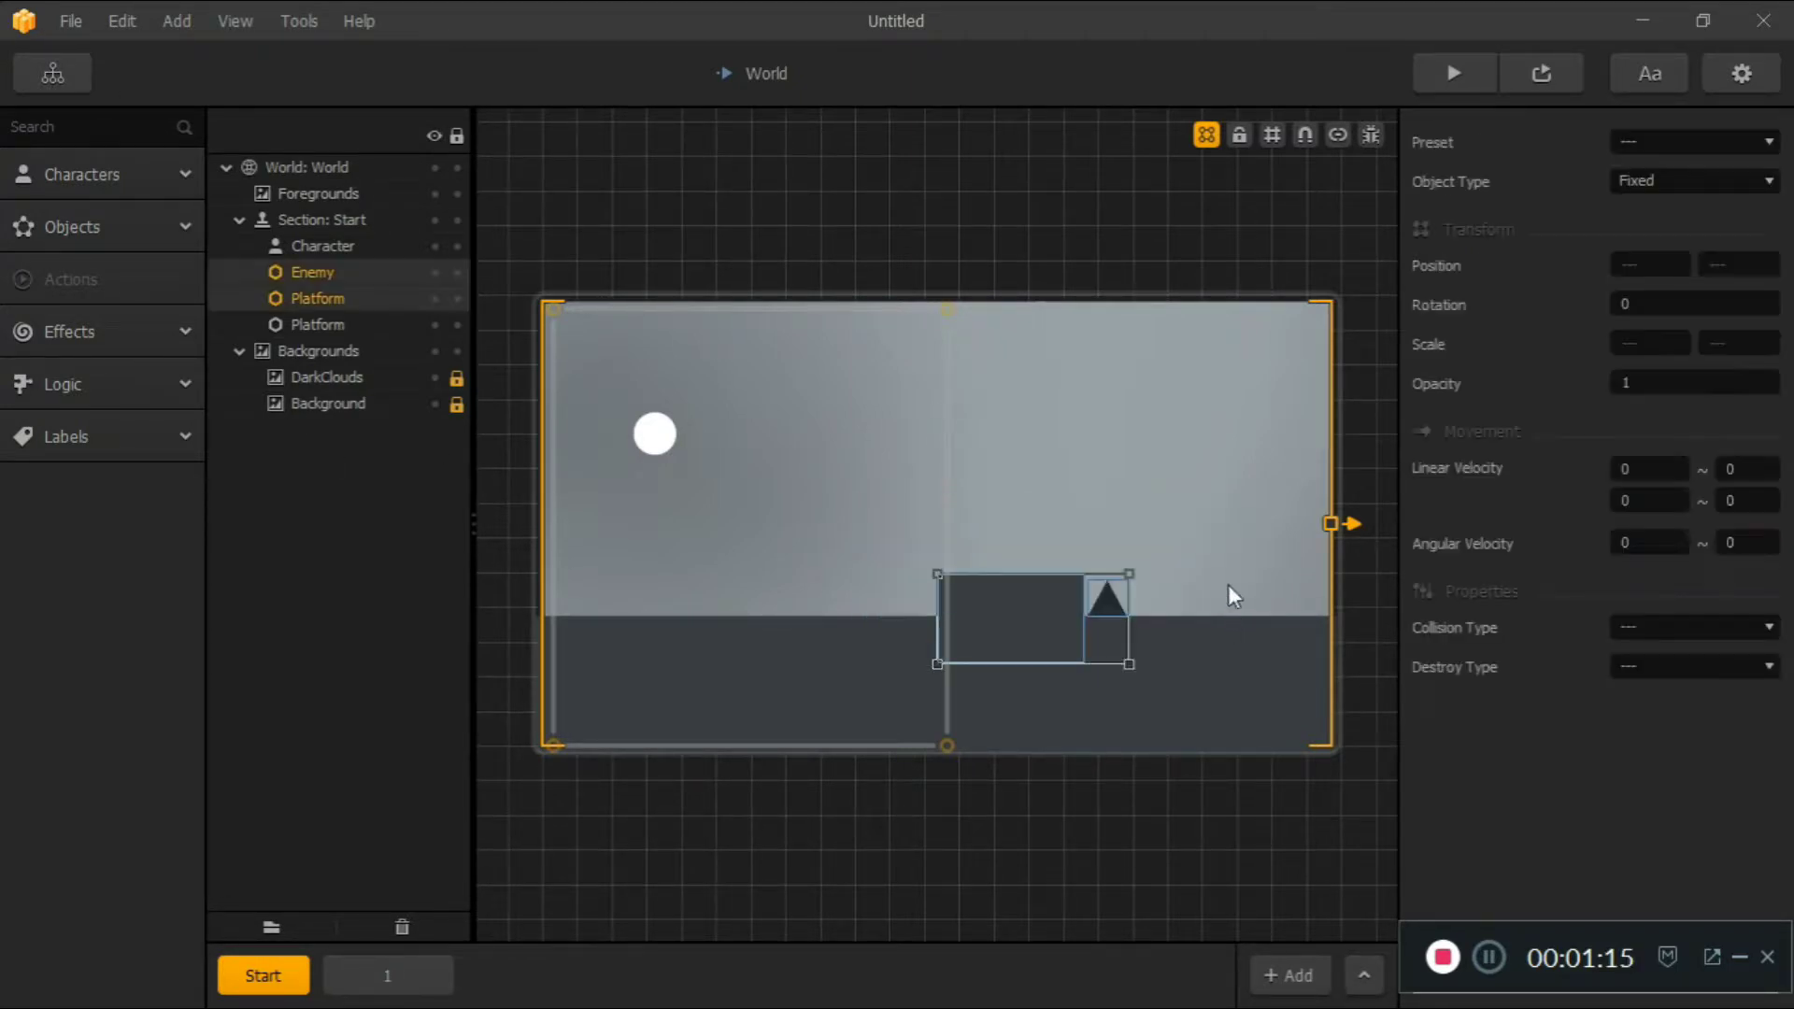
pyautogui.press('Delete')
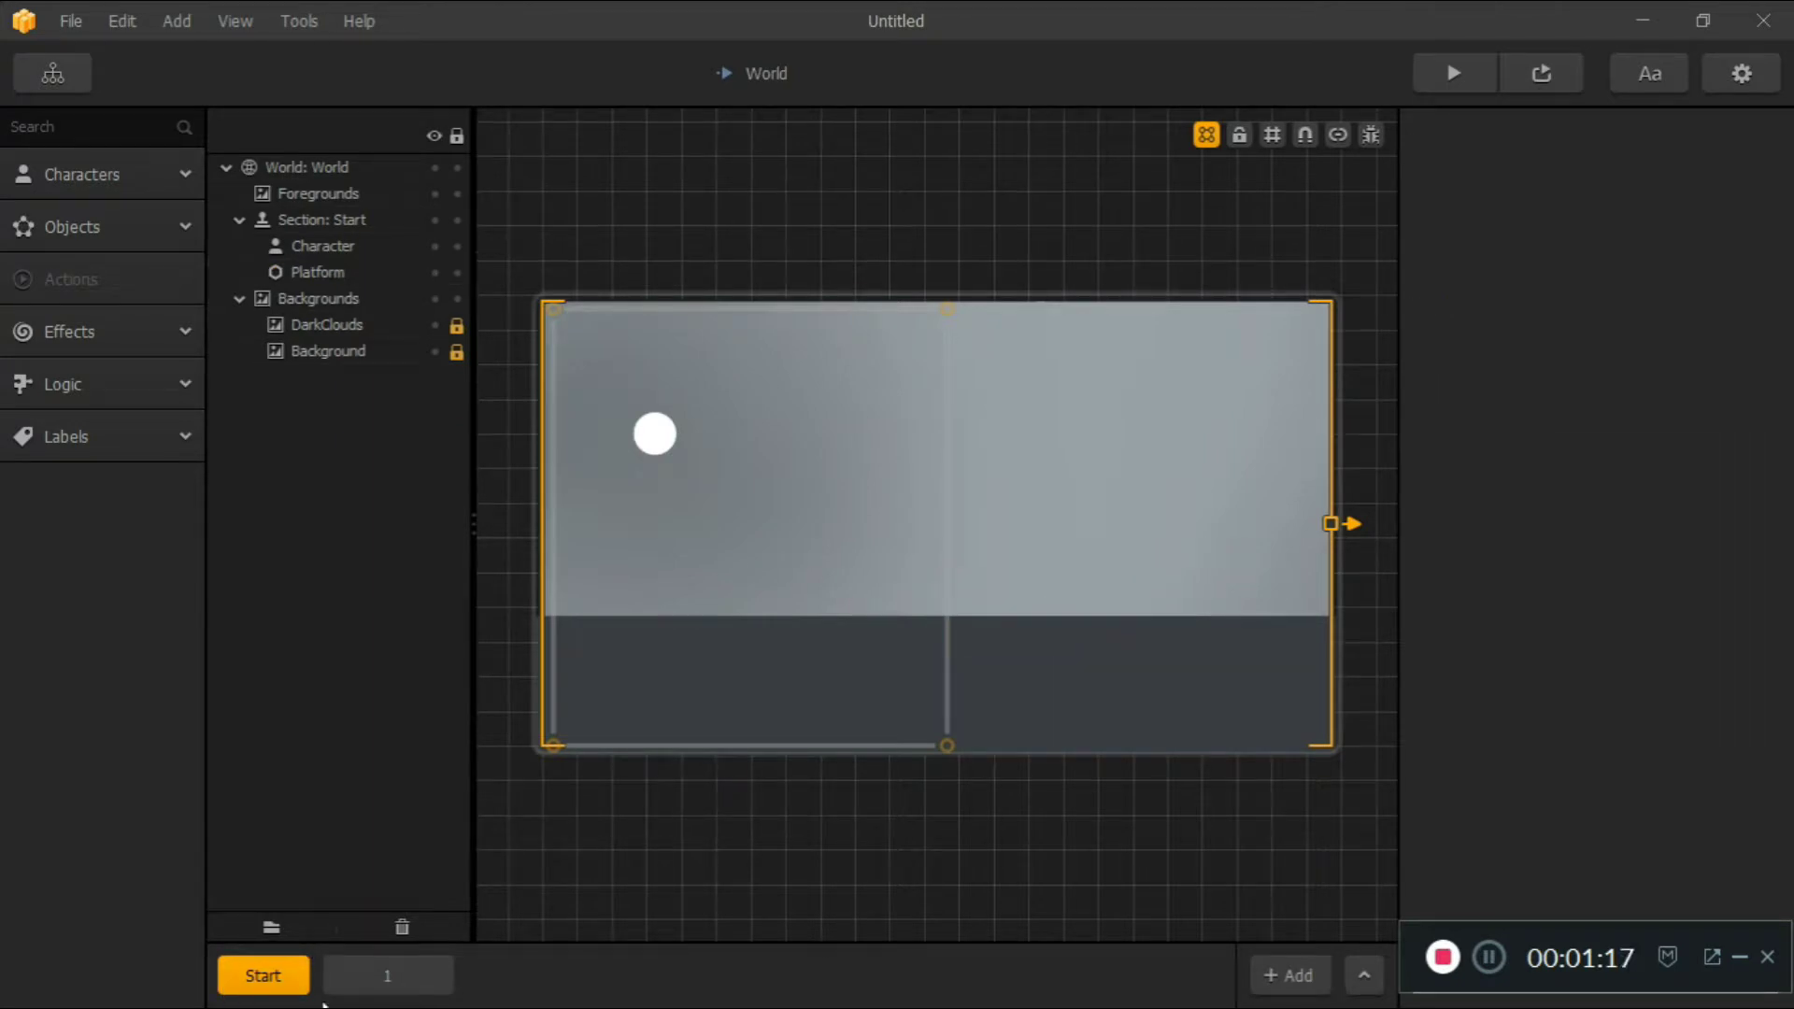
pyautogui.click(347, 983)
pyautogui.moveTo(607, 513); pyautogui.dragTo(1276, 624)
pyautogui.press('Delete')
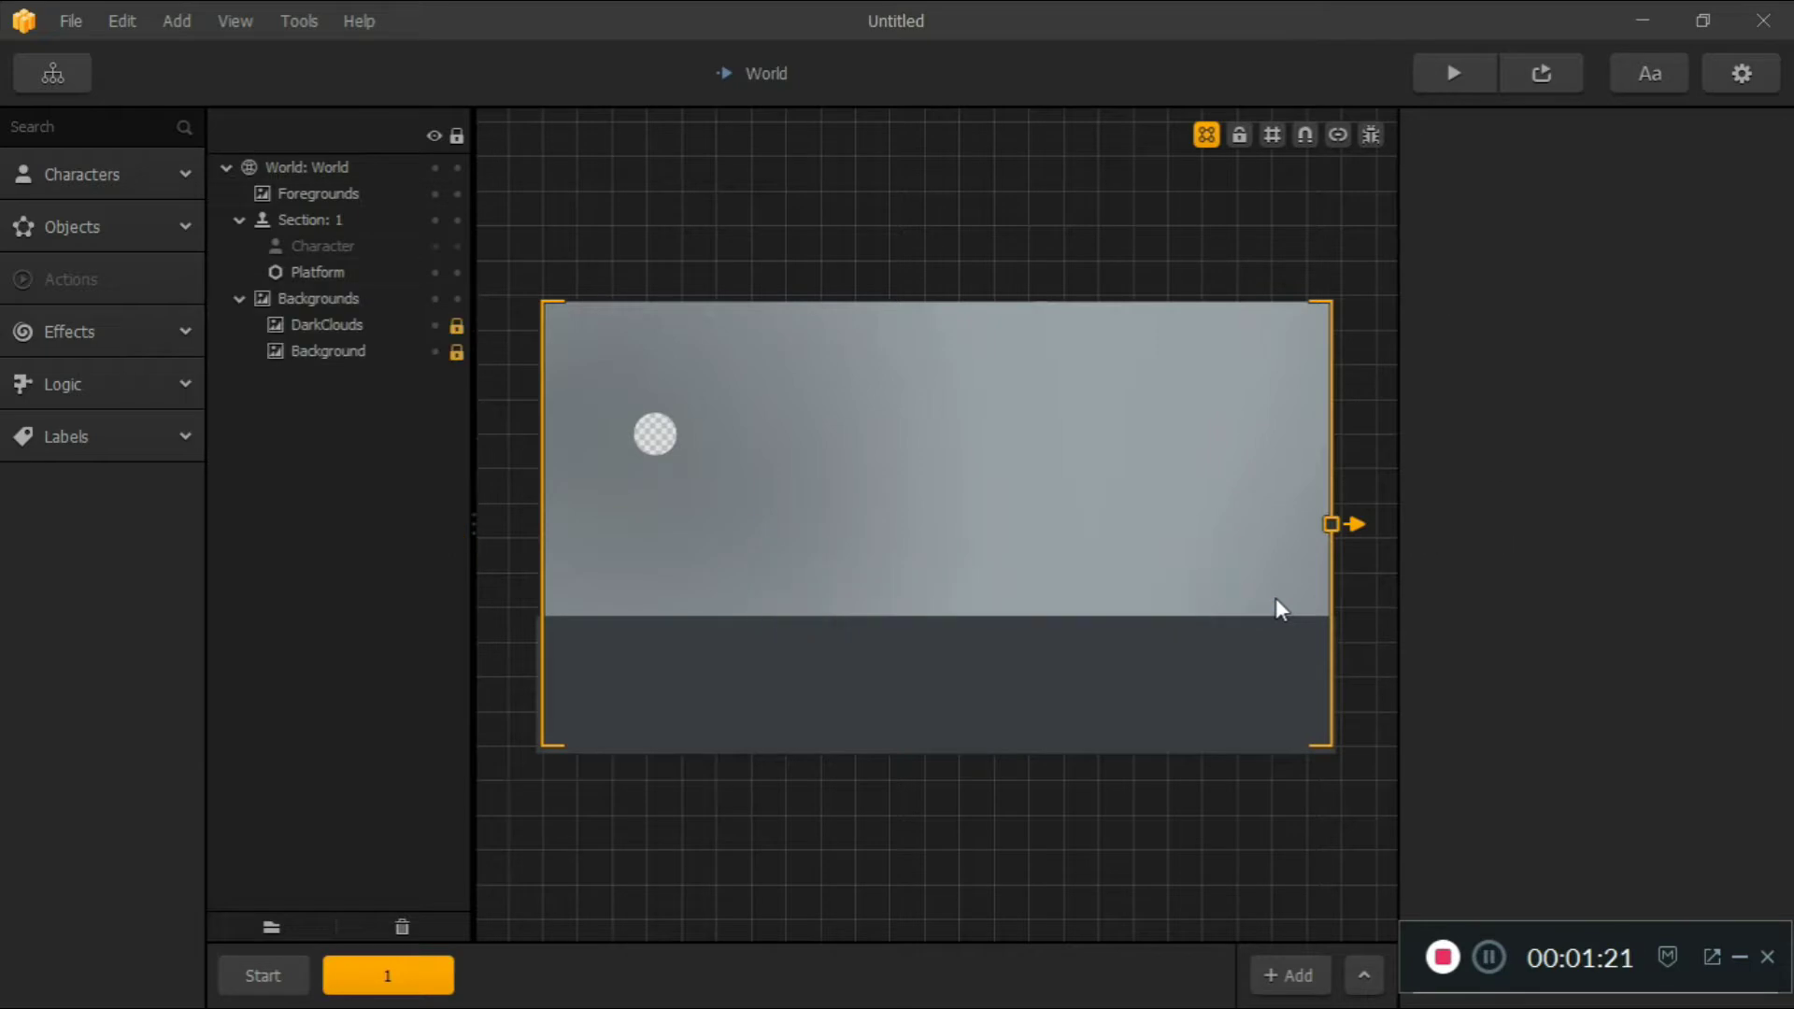
pyautogui.click(285, 981)
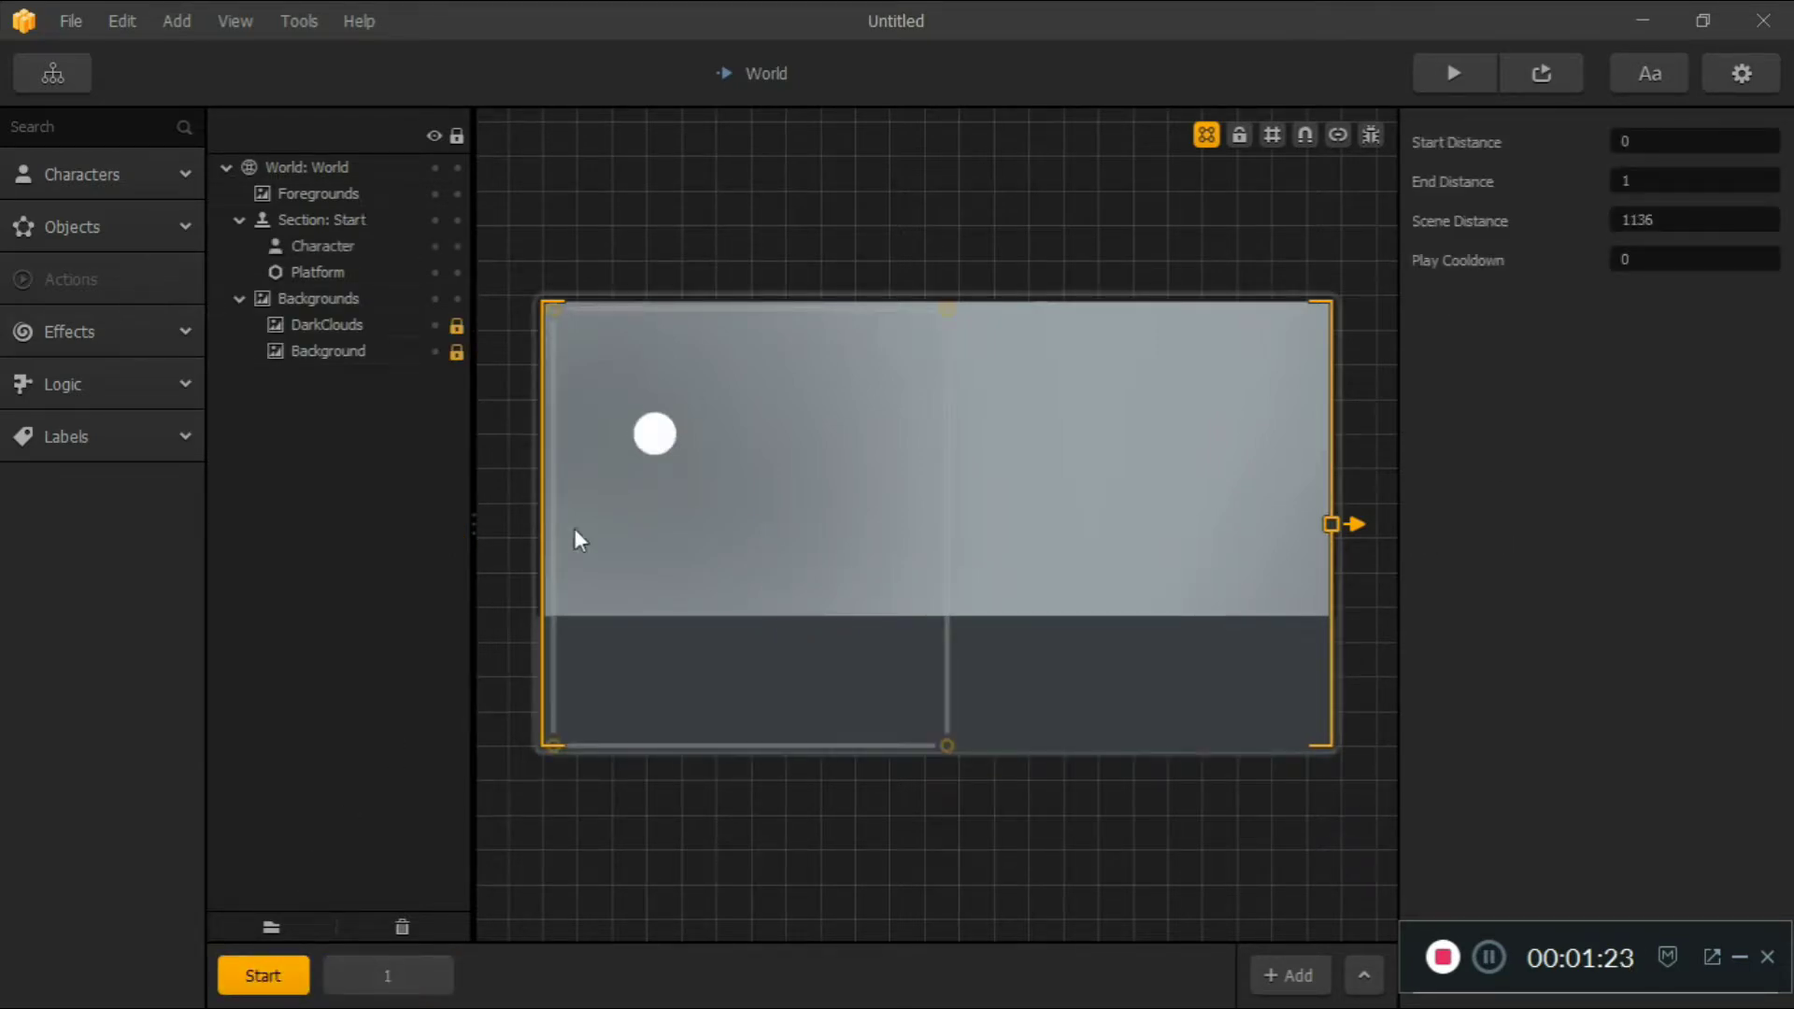
# Show the properties of the Character asset with its animation slots
pyautogui.click(110, 191)
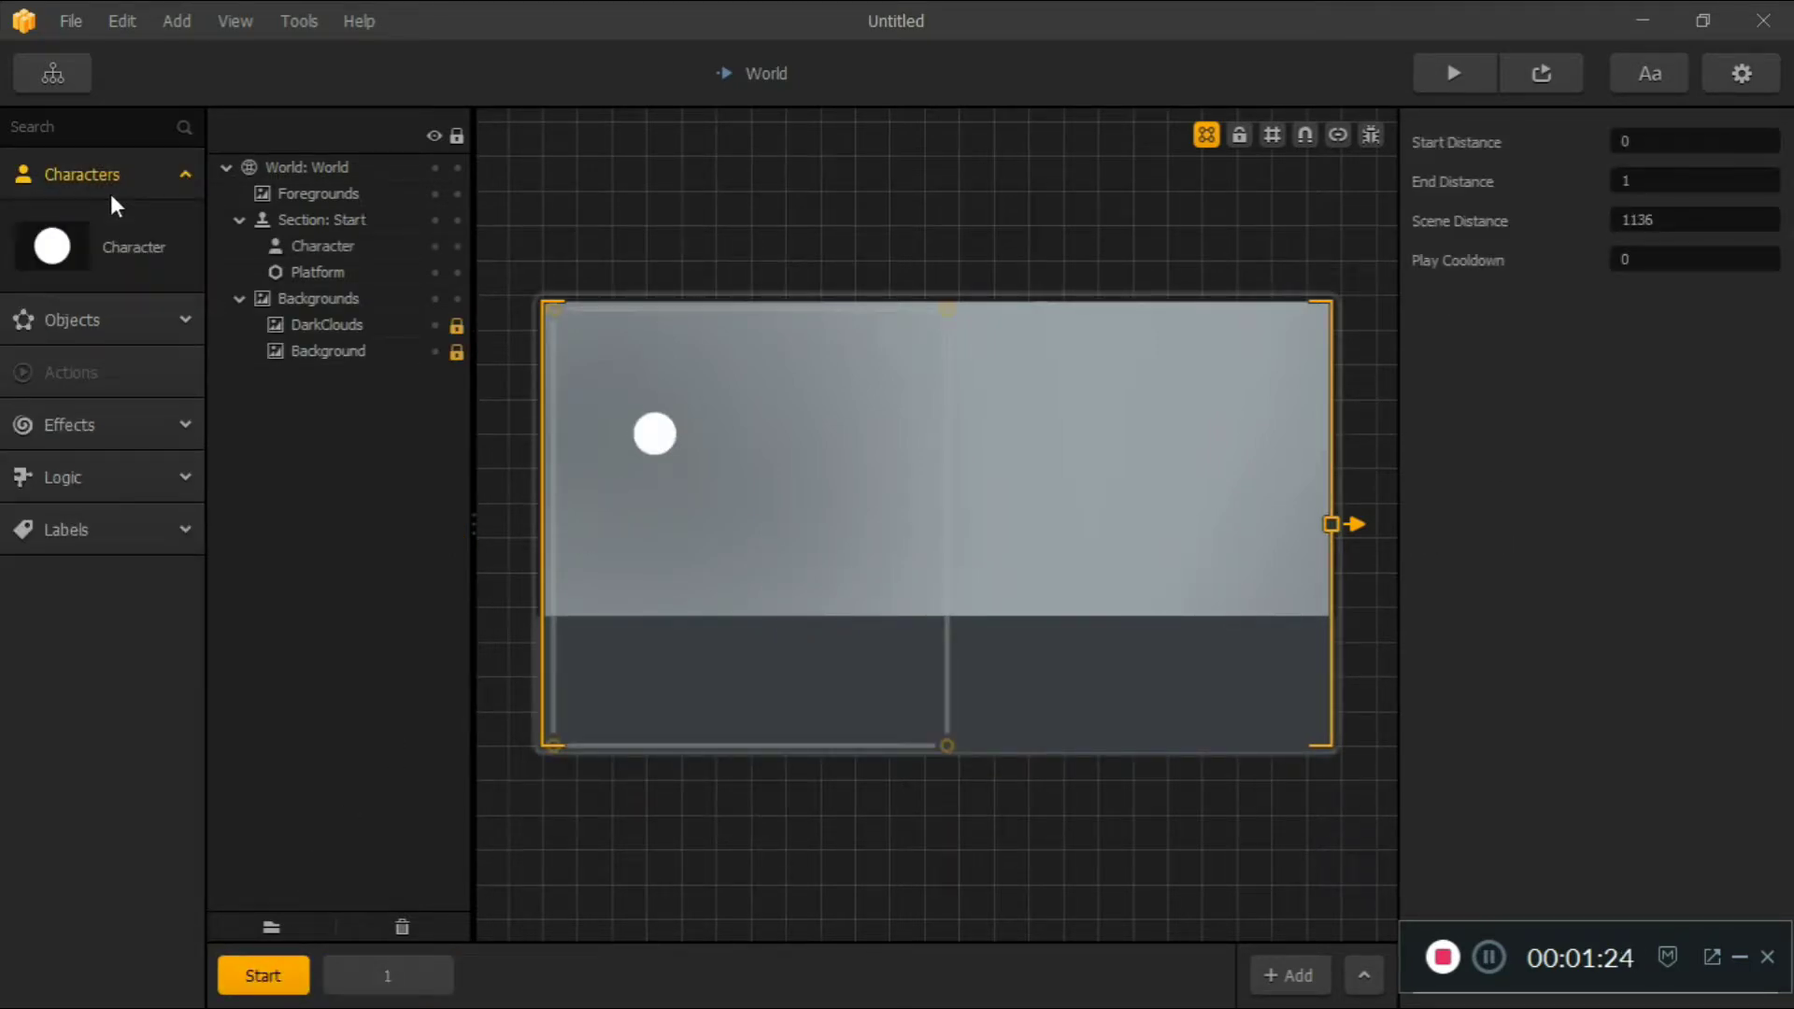
pyautogui.click(53, 266)
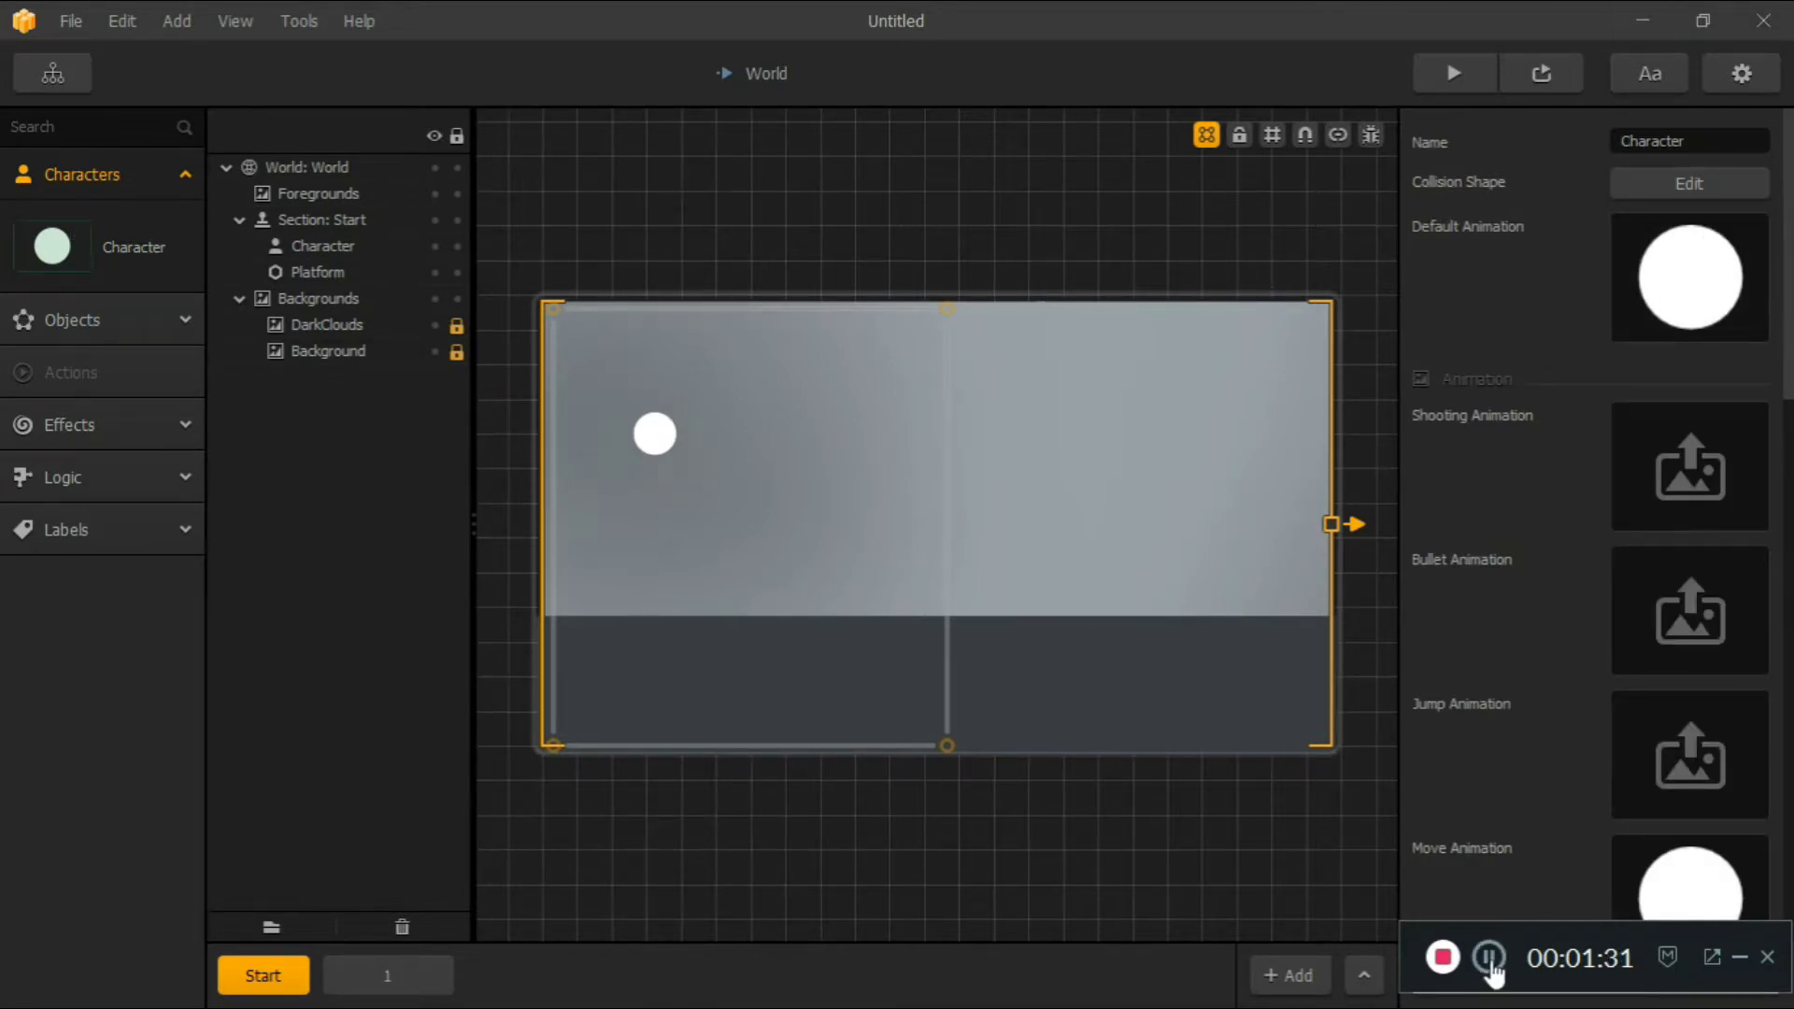
pyautogui.click(1489, 957)
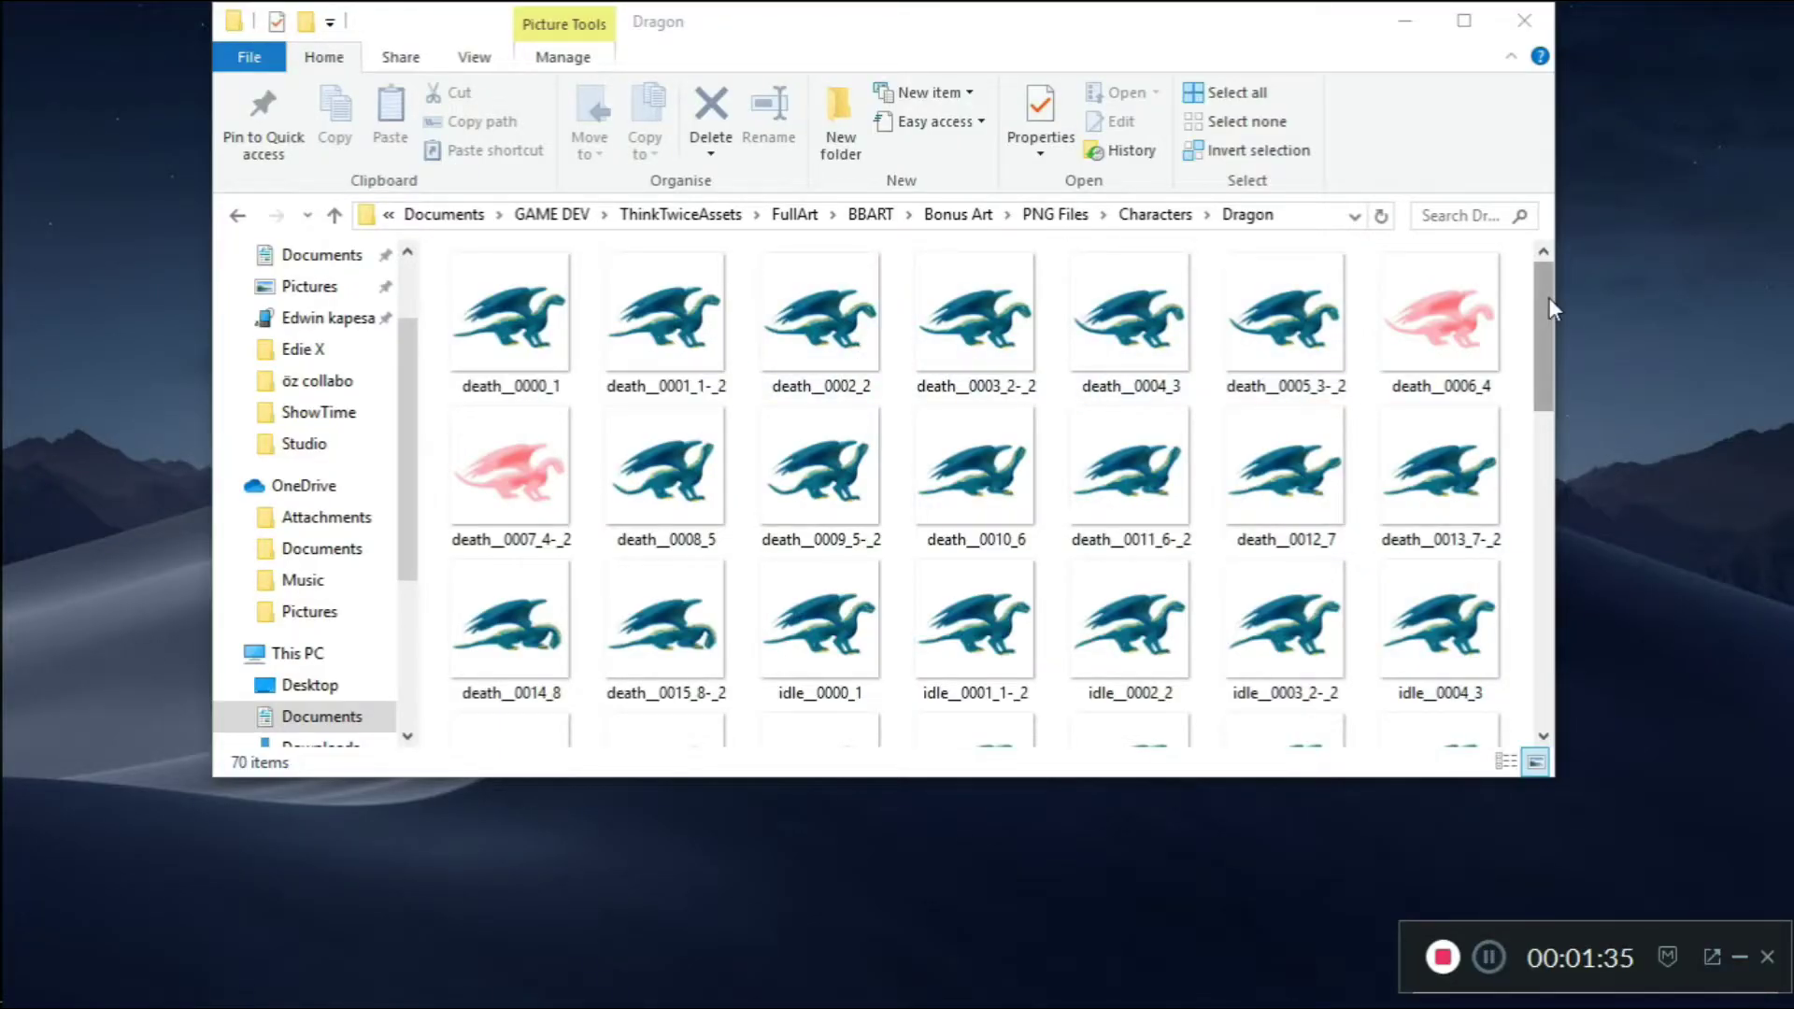
# Look through the dragon's death, idle, jump and walk frames in File Explorer, and return to the Character's Default Animation in Buildbox
pyautogui.click(1464, 20)
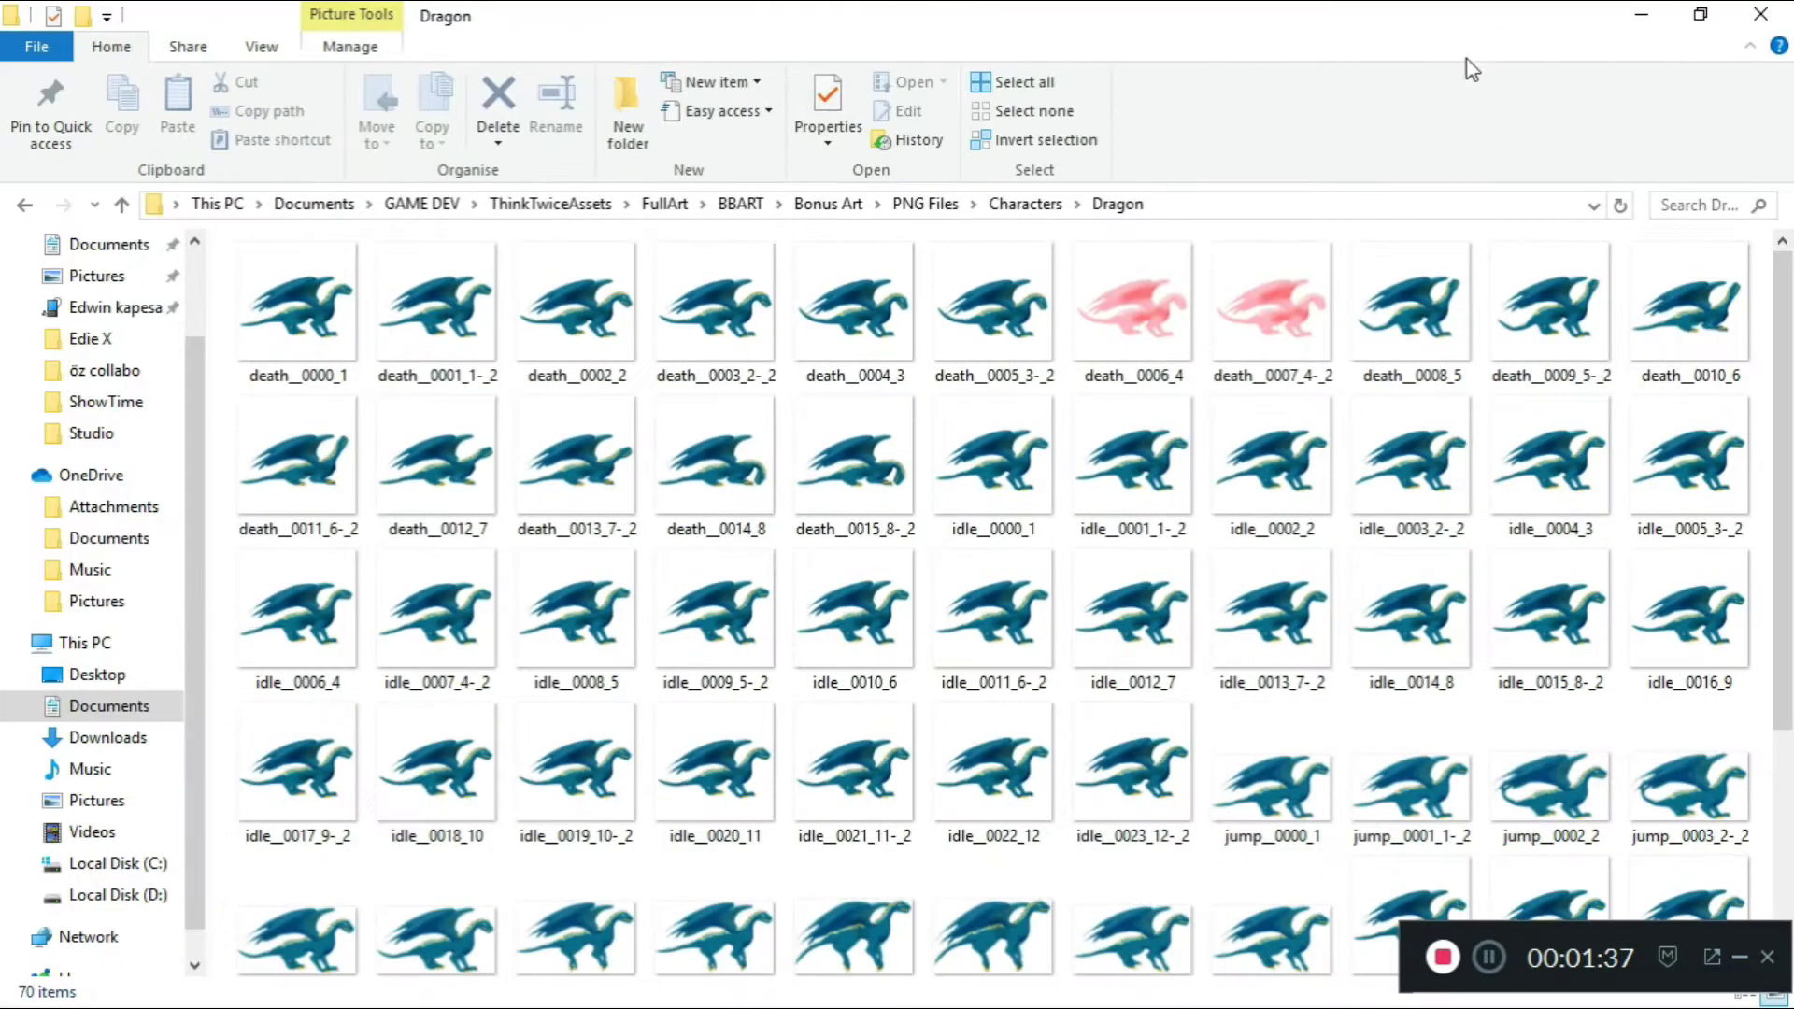
pyautogui.moveTo(1790, 309); pyautogui.dragTo(1790, 557)
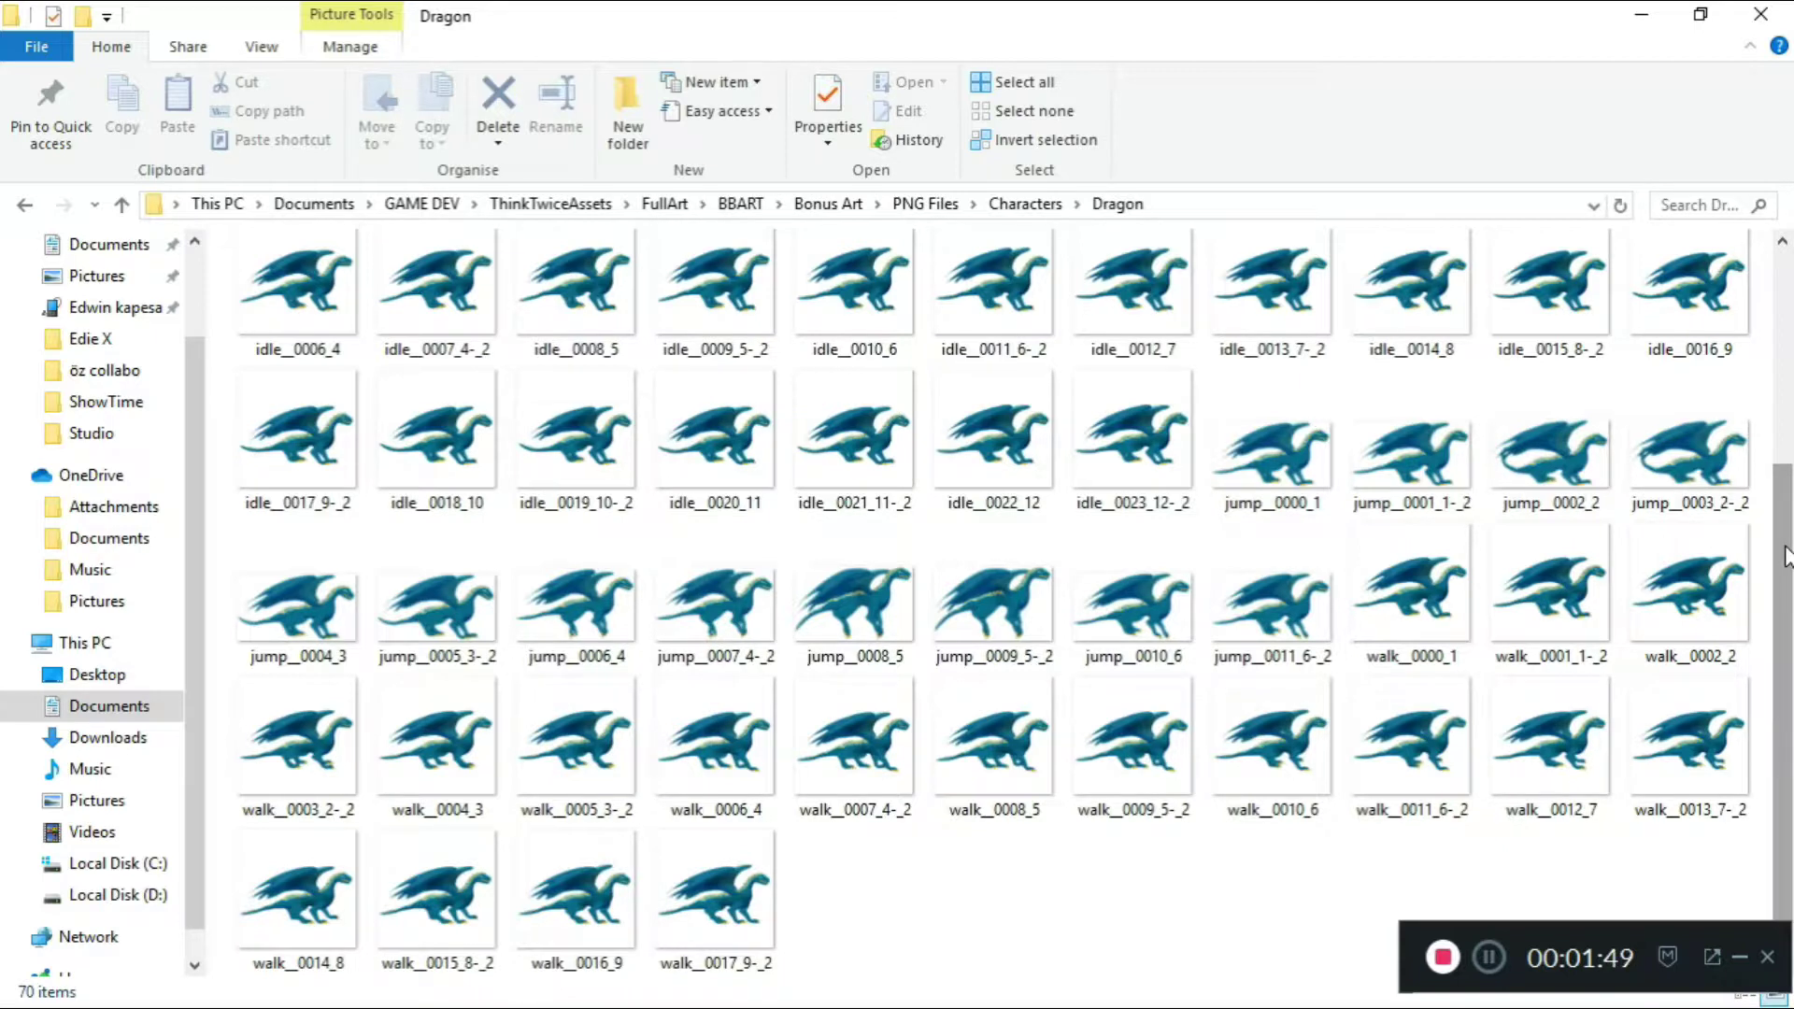
pyautogui.moveTo(1787, 556); pyautogui.dragTo(1786, 399)
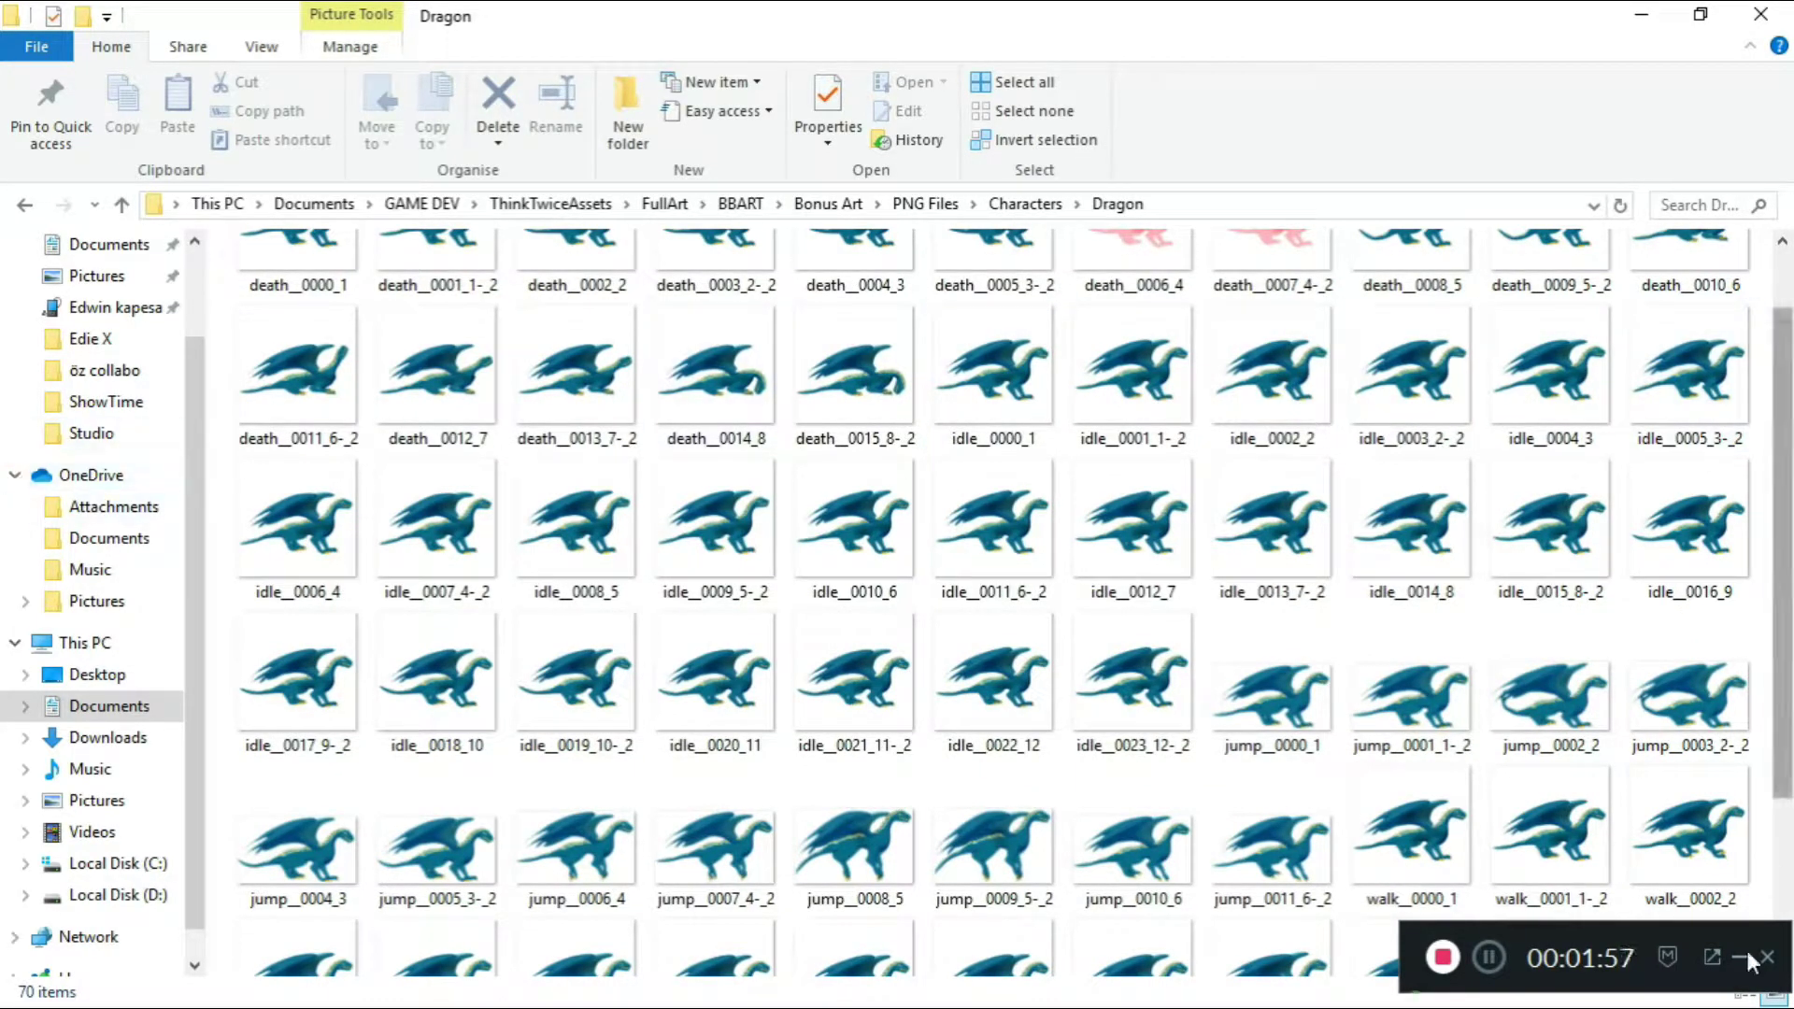
pyautogui.click(1642, 13)
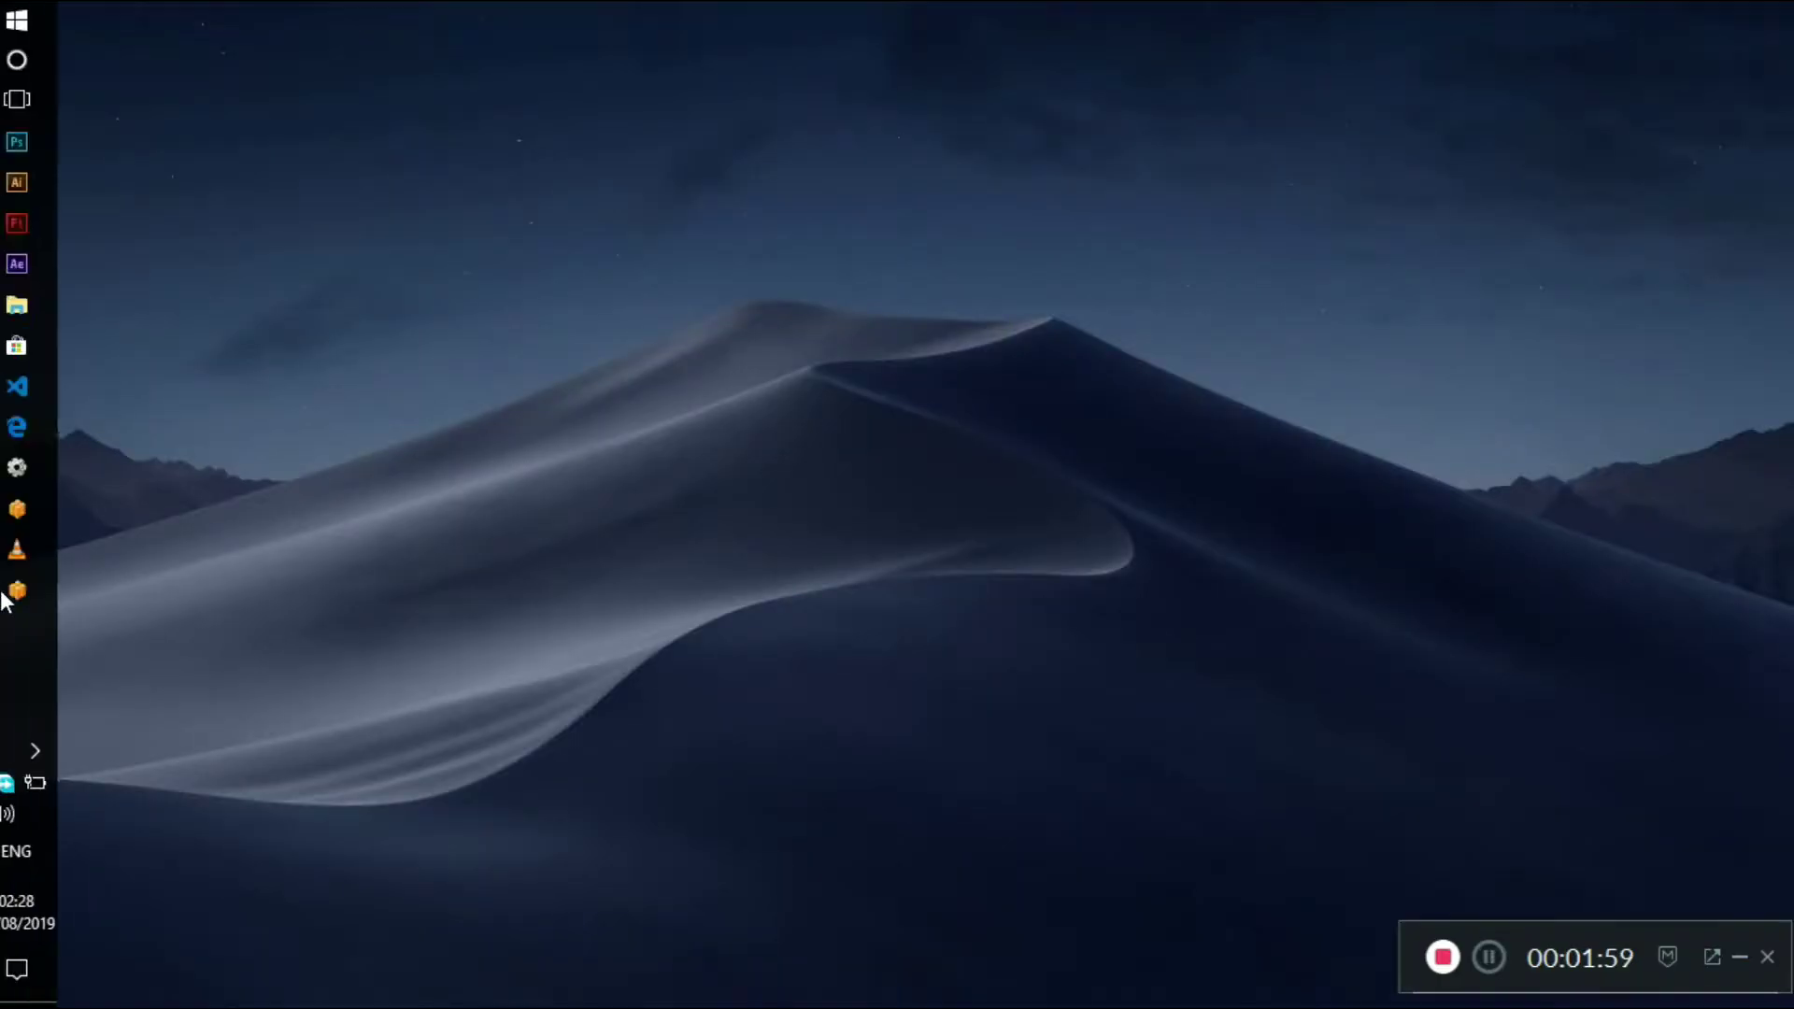
pyautogui.click(12, 596)
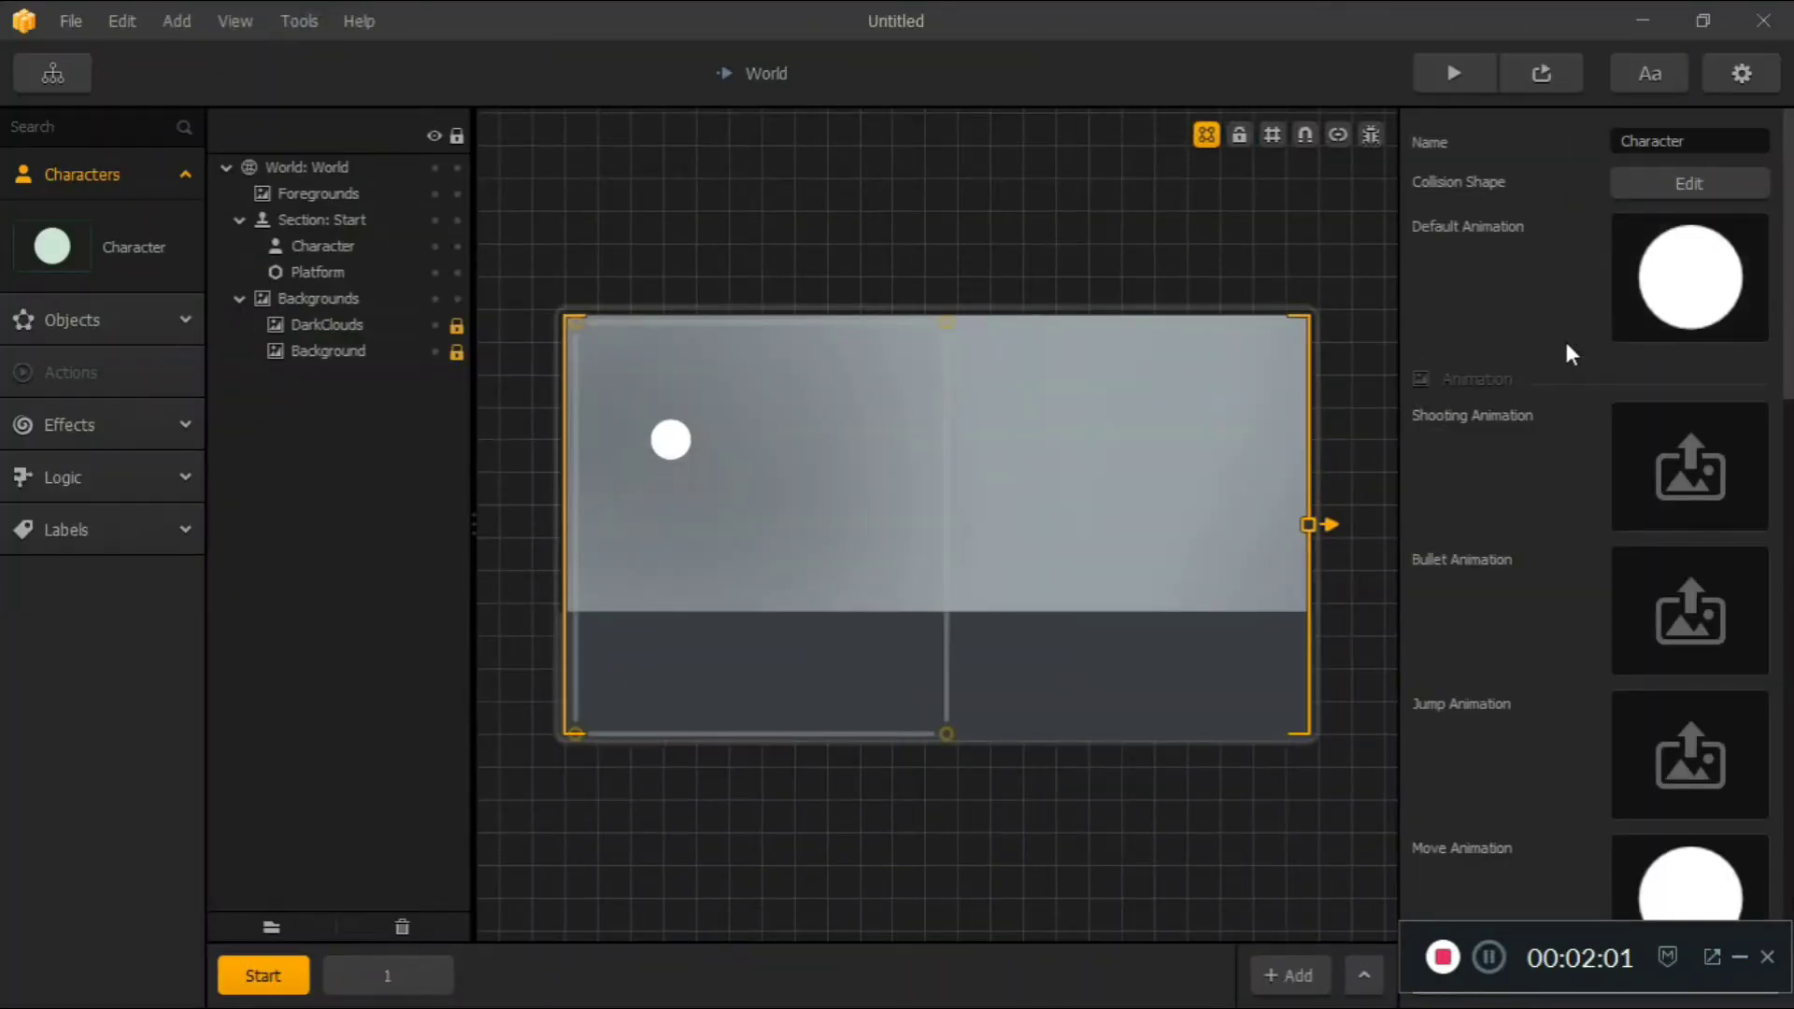
pyautogui.moveTo(1647, 258)
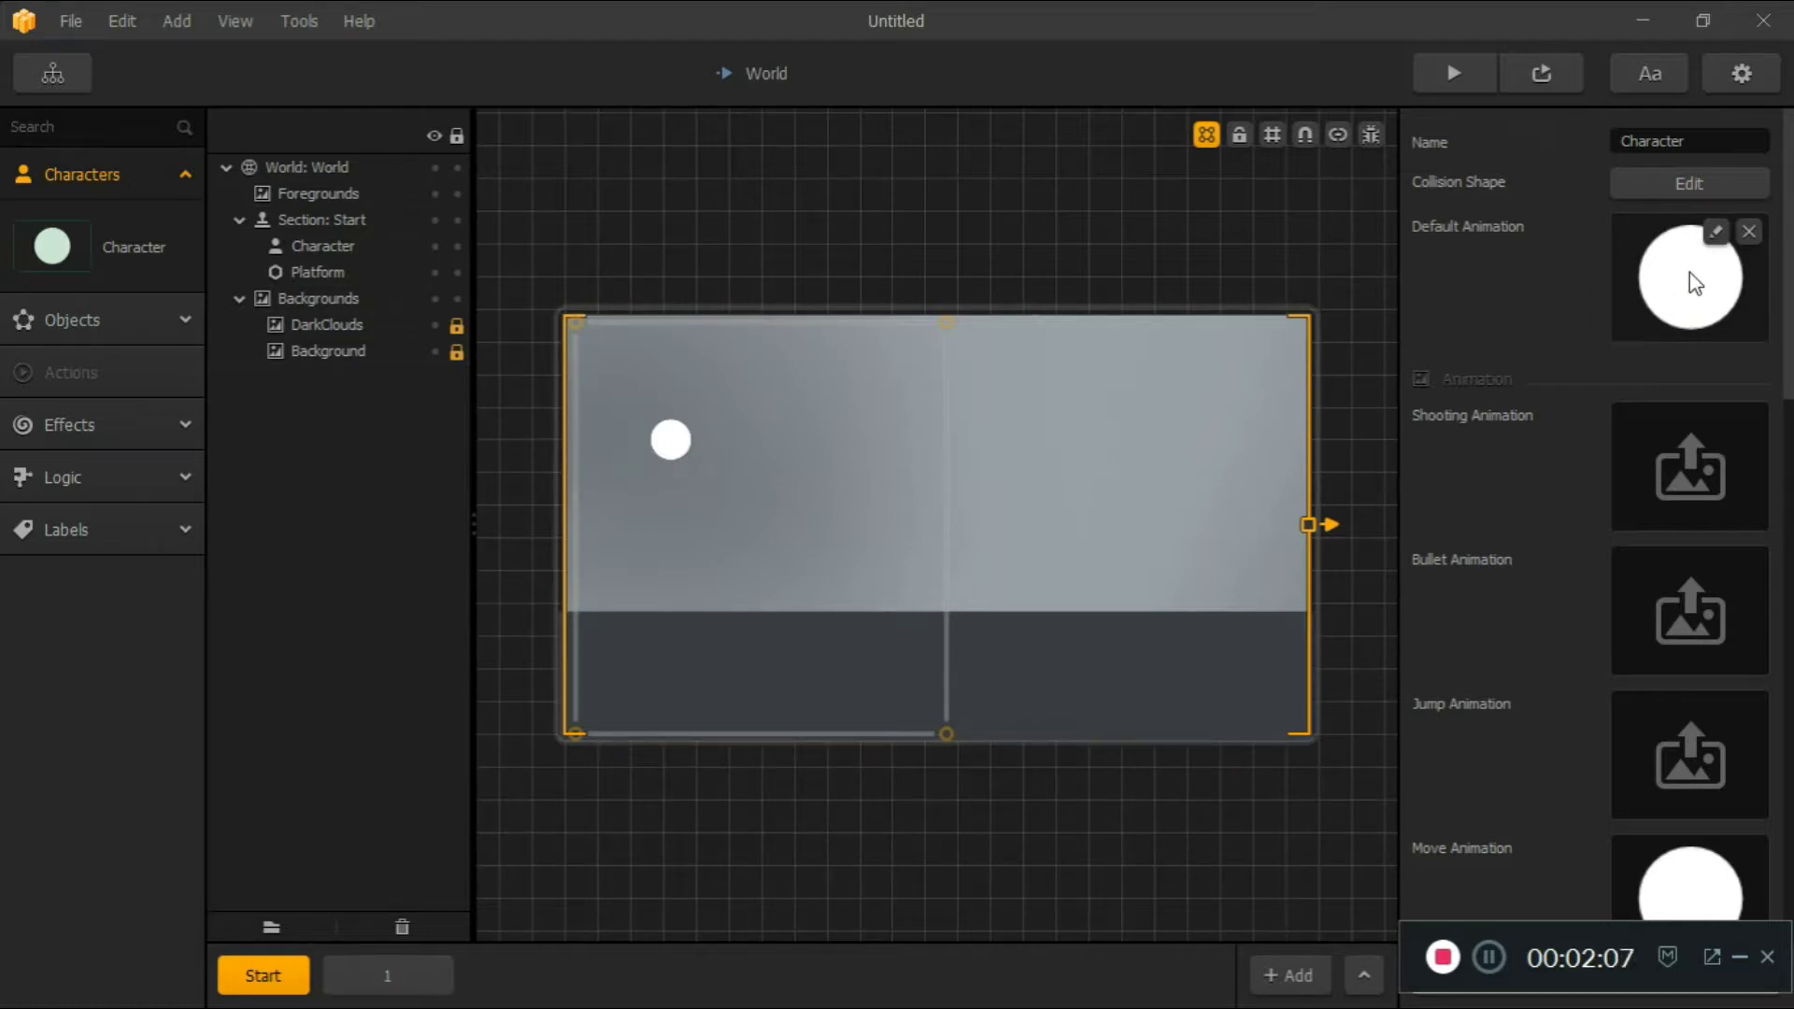
# Switch to File Explorer and select all idle frames in the Dragon folder, from idle__0000_1 to idle__0023_12-_2
pyautogui.click(1632, 13)
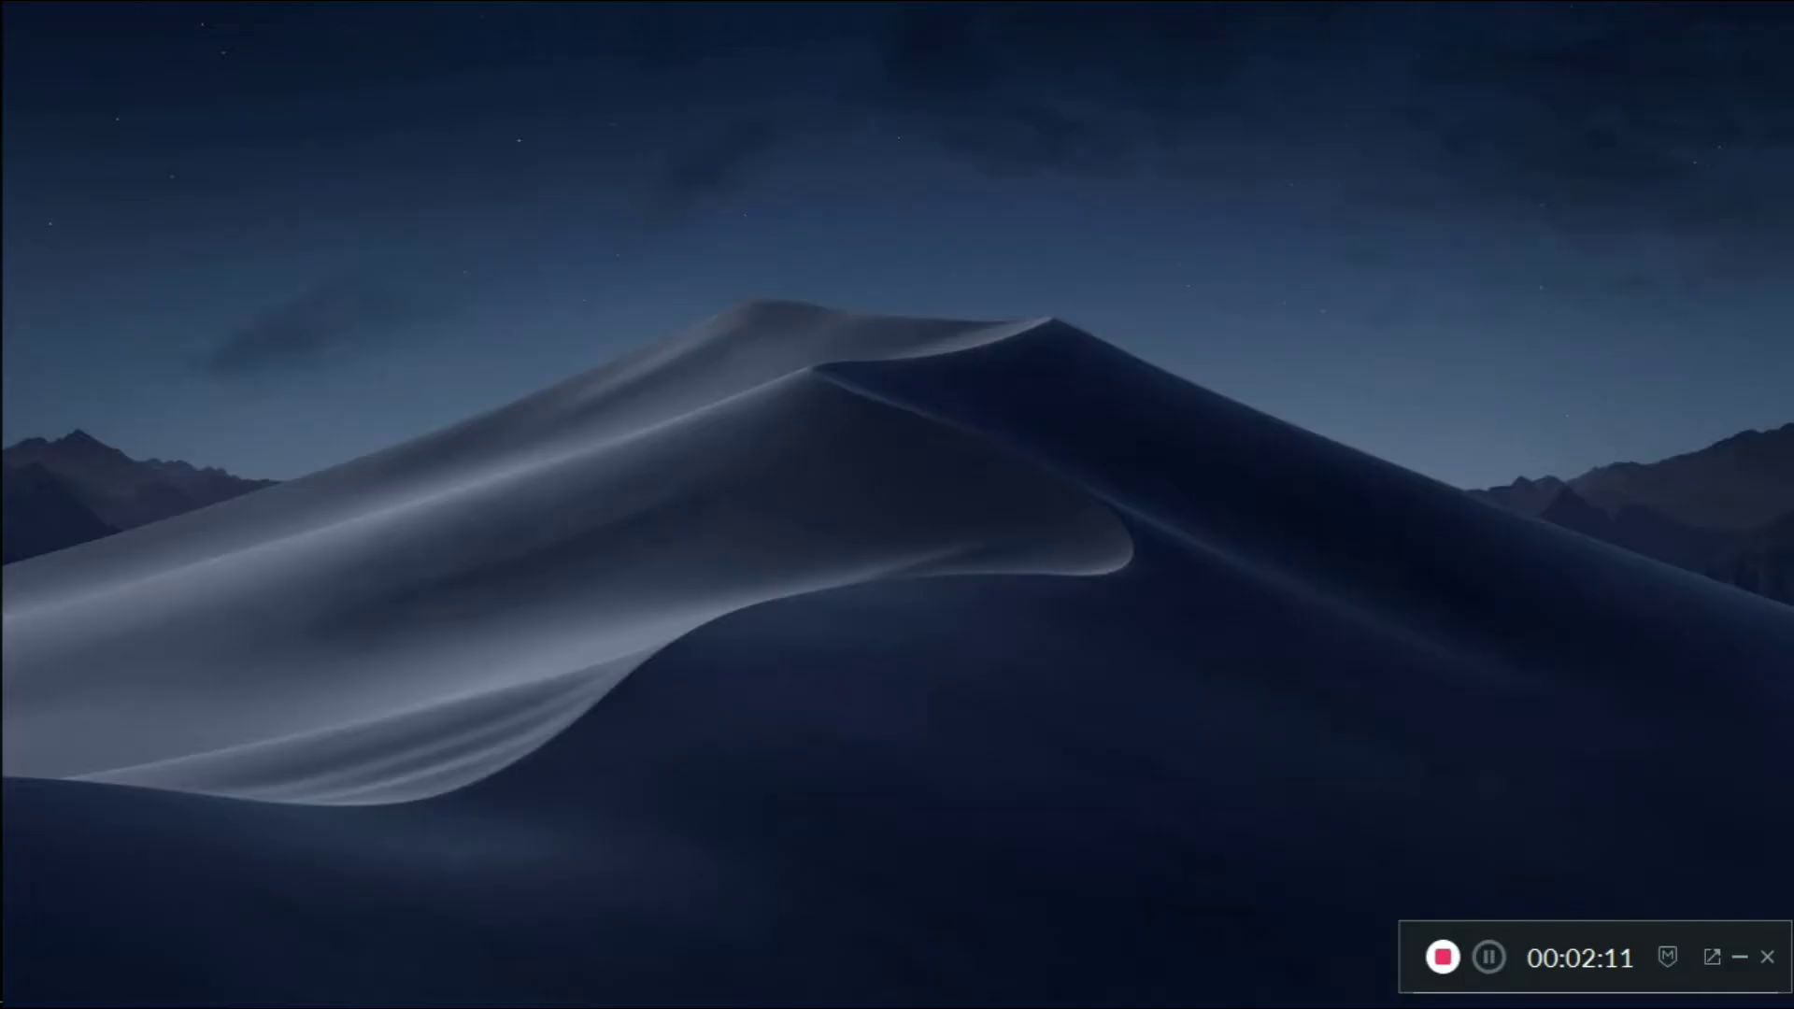
pyautogui.click(40, 305)
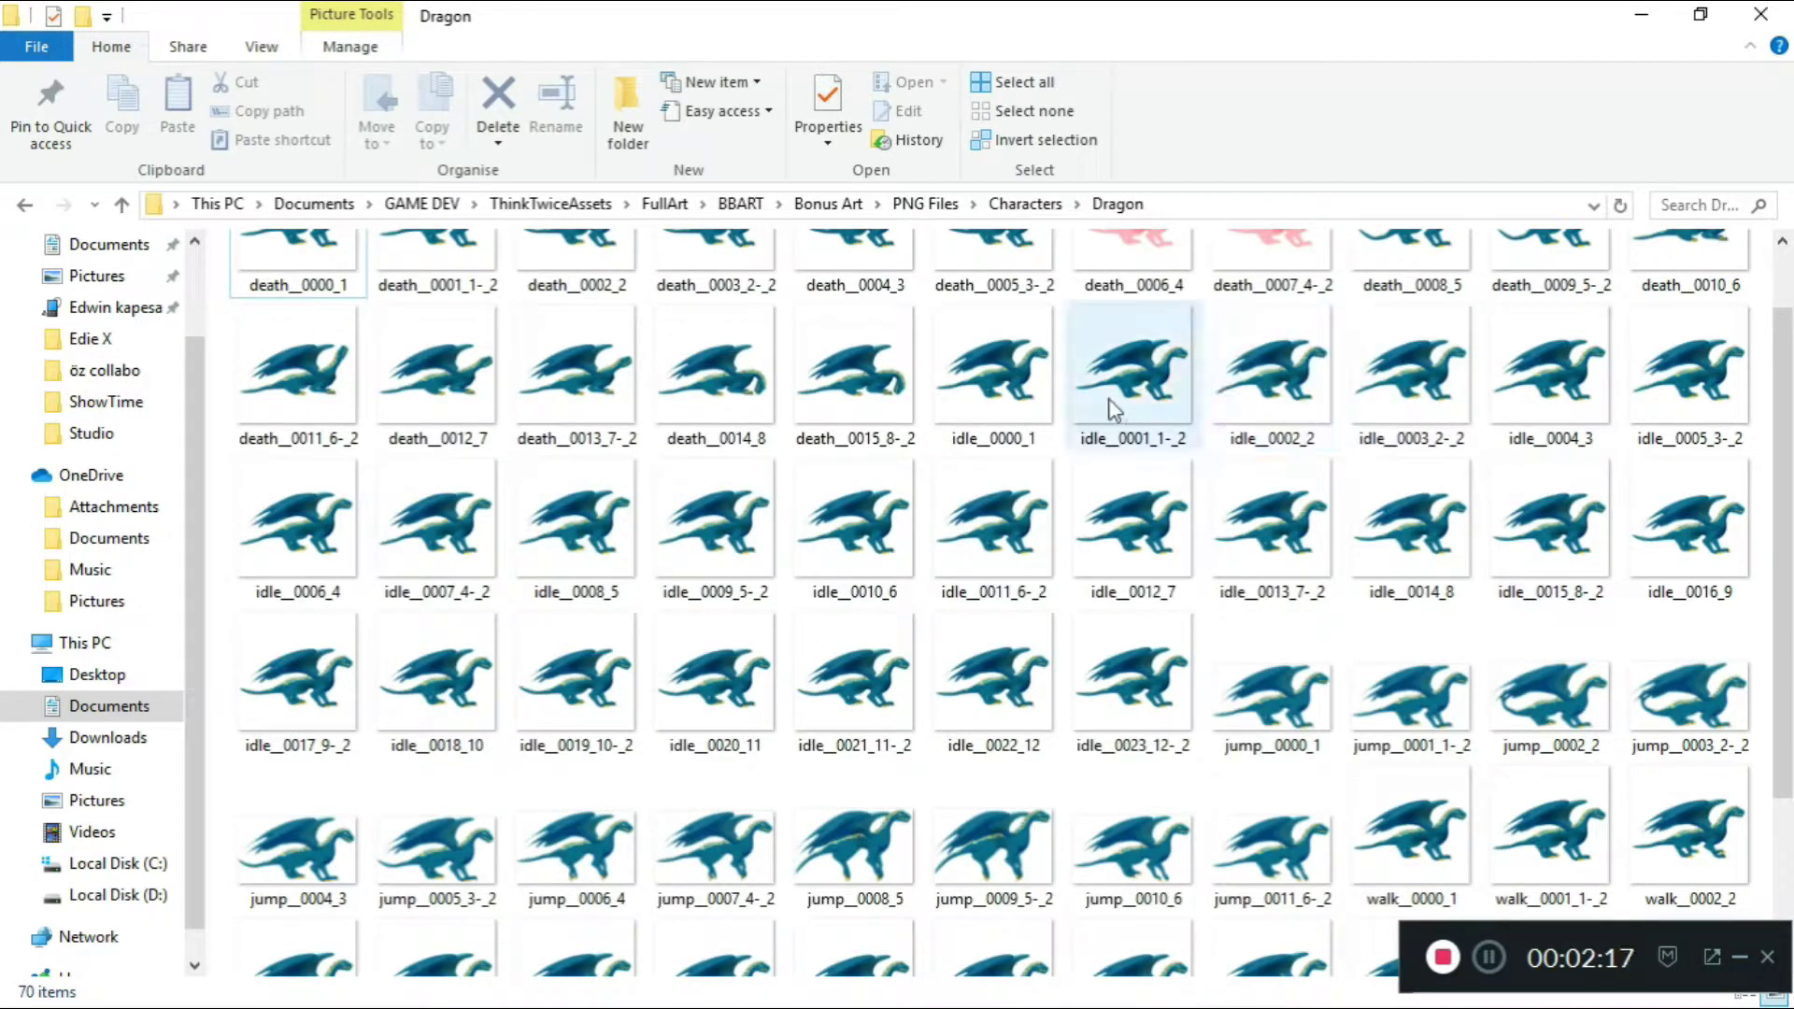
pyautogui.click(1007, 407)
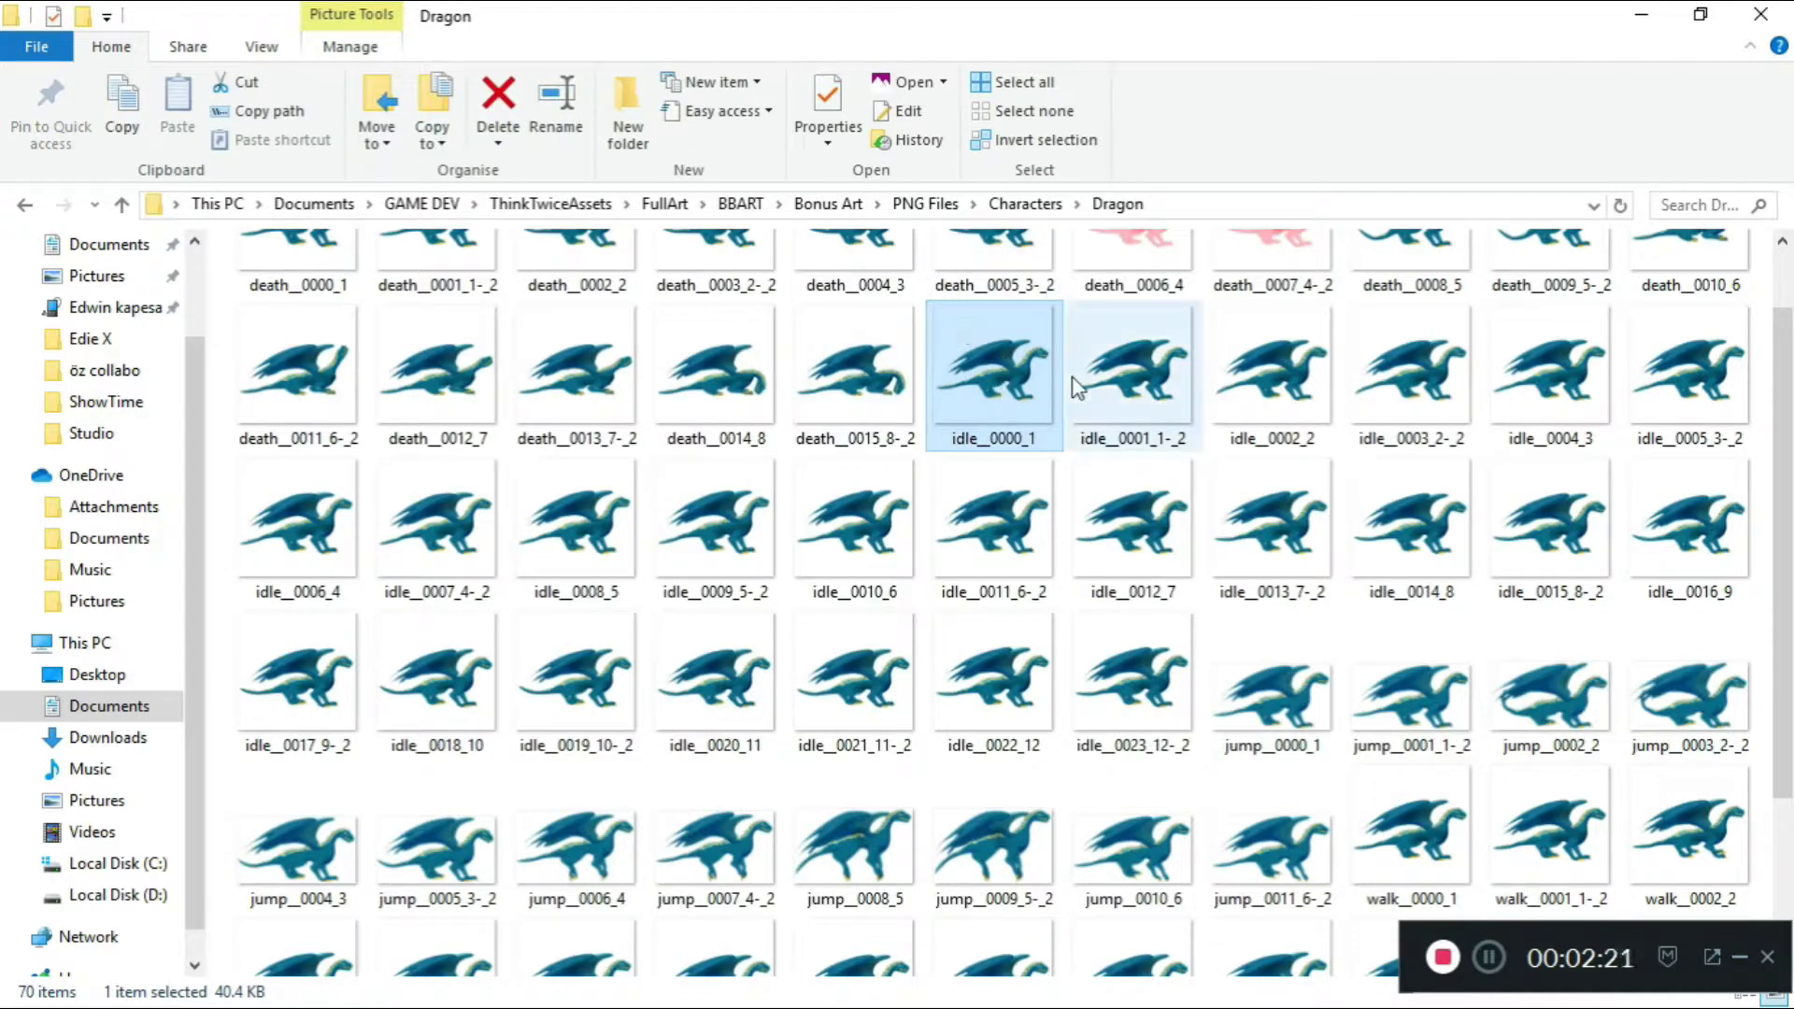
pyautogui.keyDown('ctrl'); pyautogui.click(1151, 392); pyautogui.keyUp('ctrl')
pyautogui.keyDown('ctrl'); pyautogui.click(1267, 387); pyautogui.keyUp('ctrl')
pyautogui.keyDown('ctrl'); pyautogui.click(1406, 387); pyautogui.keyUp('ctrl')
pyautogui.keyDown('ctrl'); pyautogui.click(1547, 388); pyautogui.keyUp('ctrl')
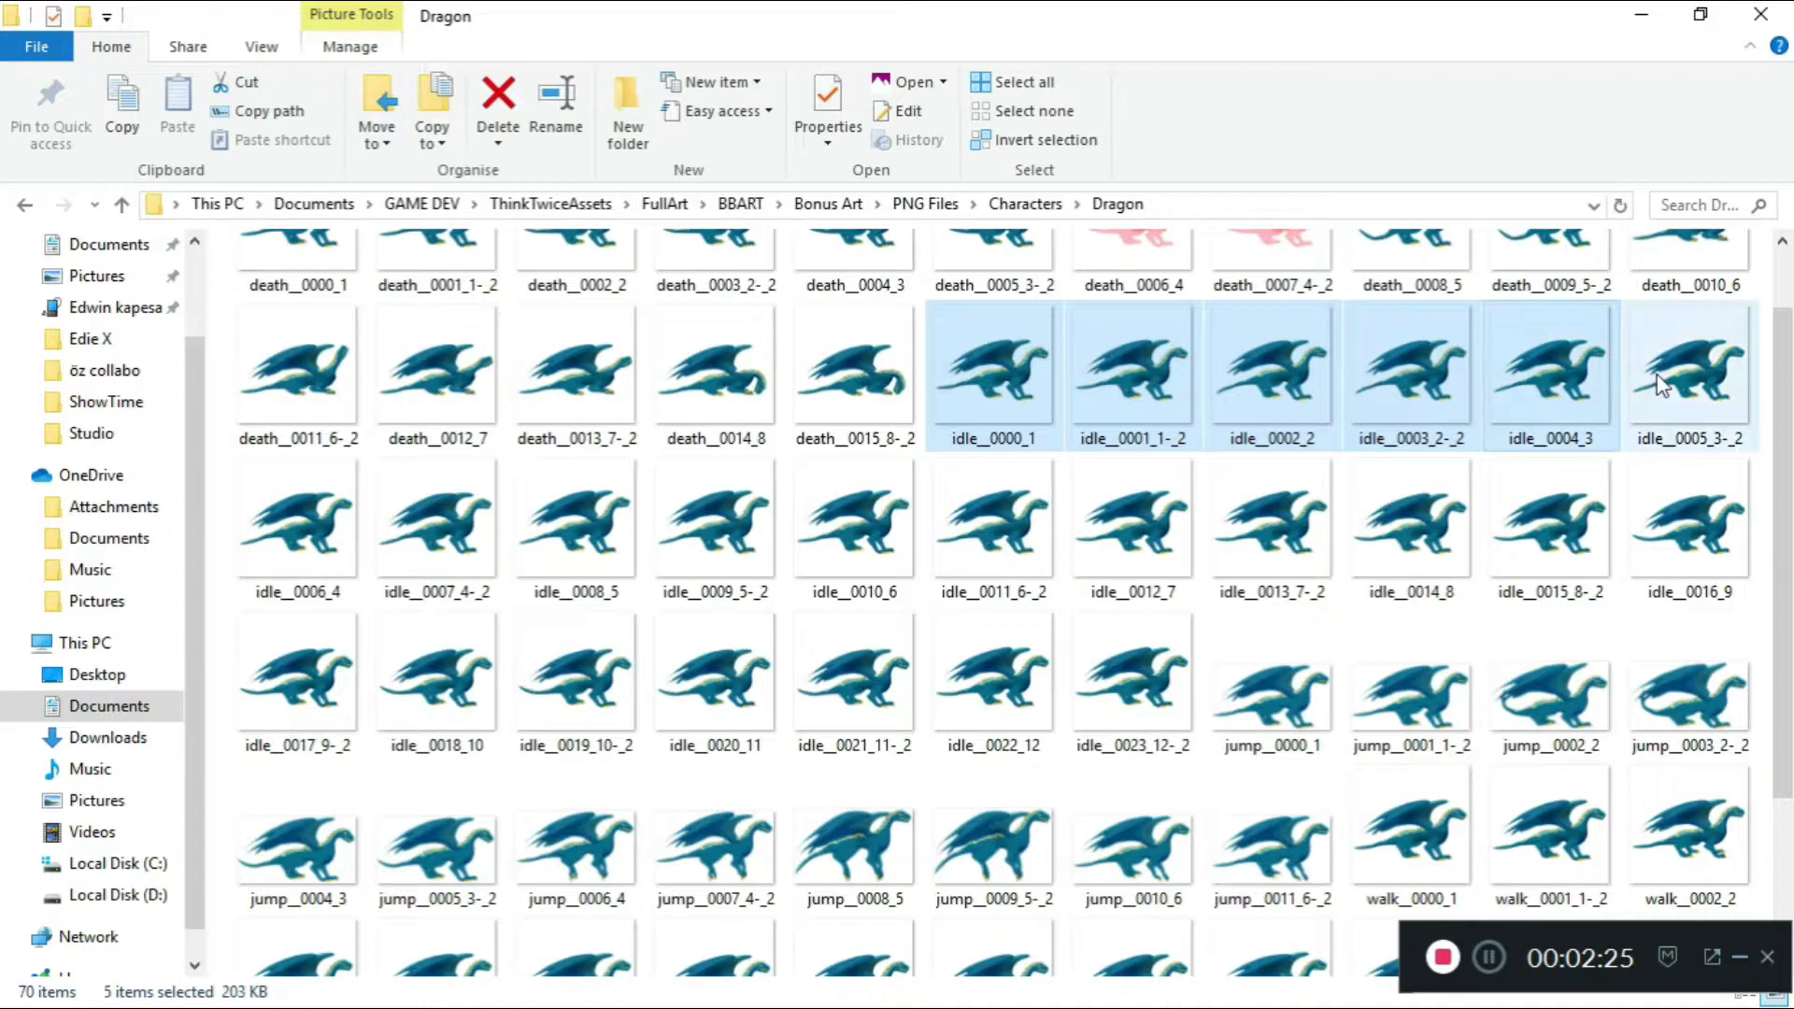
pyautogui.keyDown('ctrl'); pyautogui.click(1653, 505); pyautogui.keyUp('ctrl')
pyautogui.keyDown('ctrl'); pyautogui.click(1531, 523); pyautogui.keyUp('ctrl')
pyautogui.keyDown('ctrl'); pyautogui.click(1402, 518); pyautogui.keyUp('ctrl')
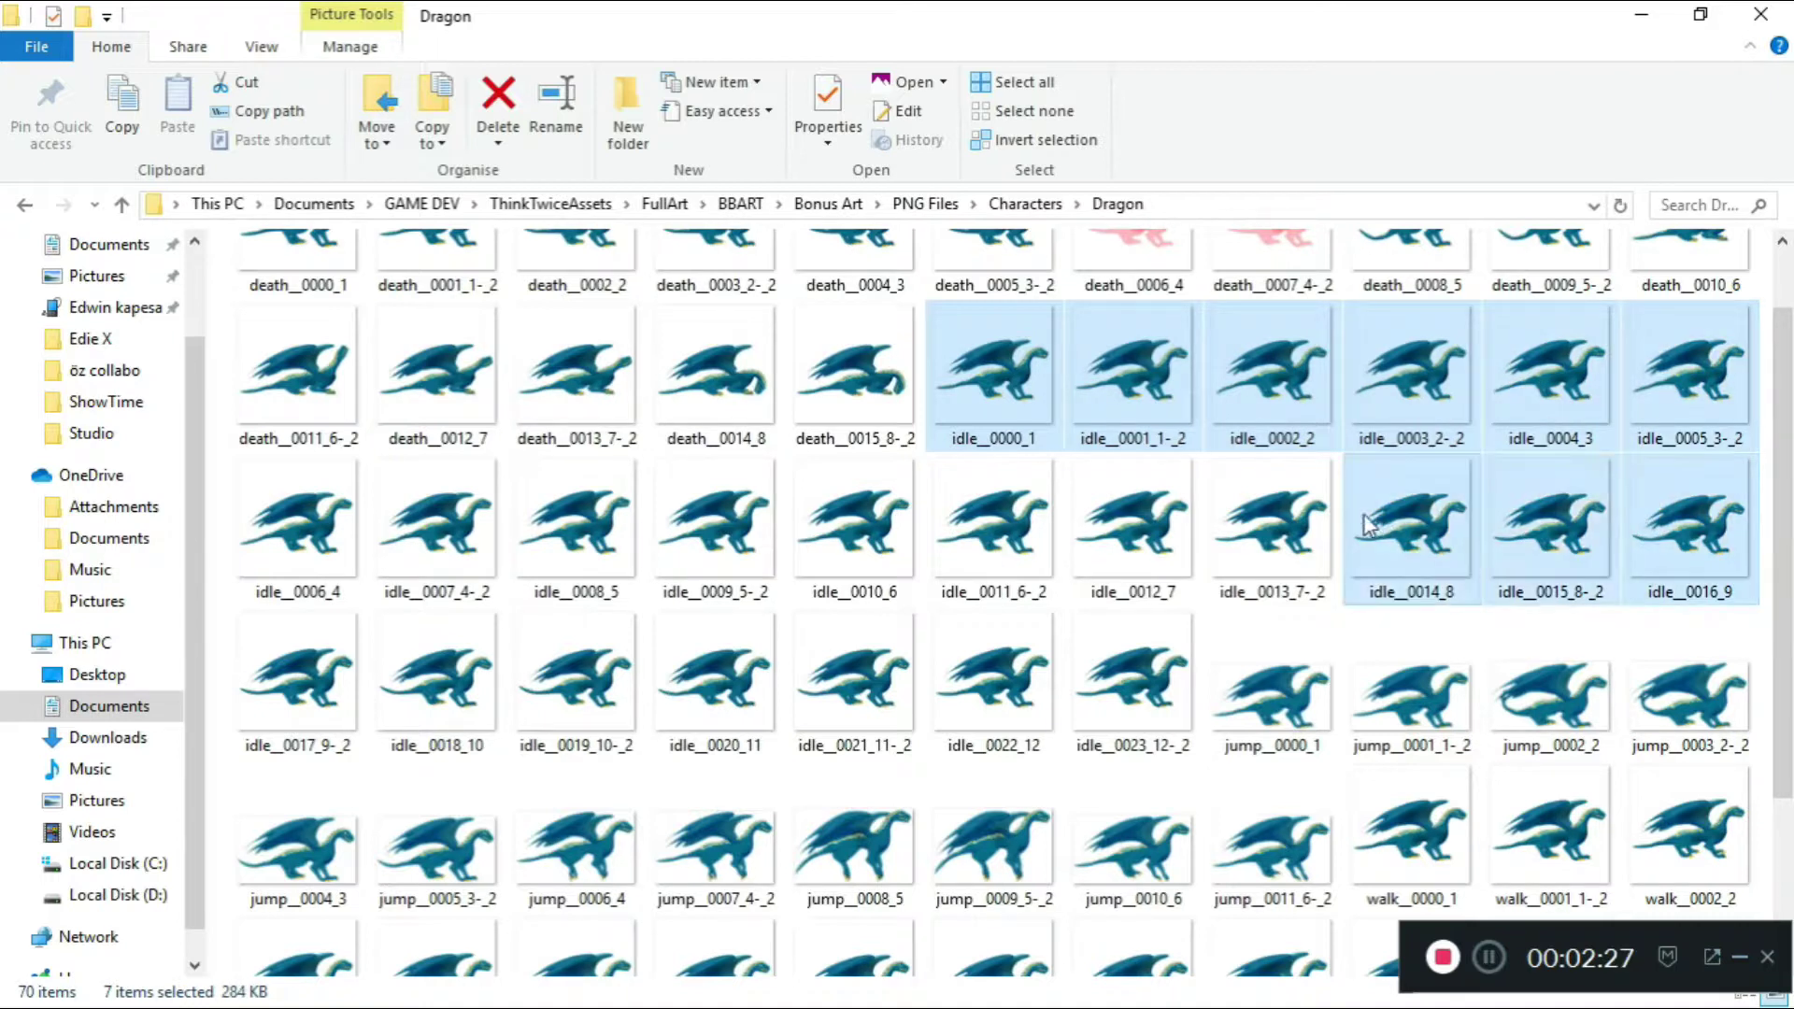
pyautogui.keyDown('ctrl'); pyautogui.click(1262, 535); pyautogui.keyUp('ctrl')
pyautogui.keyDown('ctrl'); pyautogui.click(1127, 538); pyautogui.keyUp('ctrl')
pyautogui.keyDown('ctrl'); pyautogui.click(991, 542); pyautogui.keyUp('ctrl')
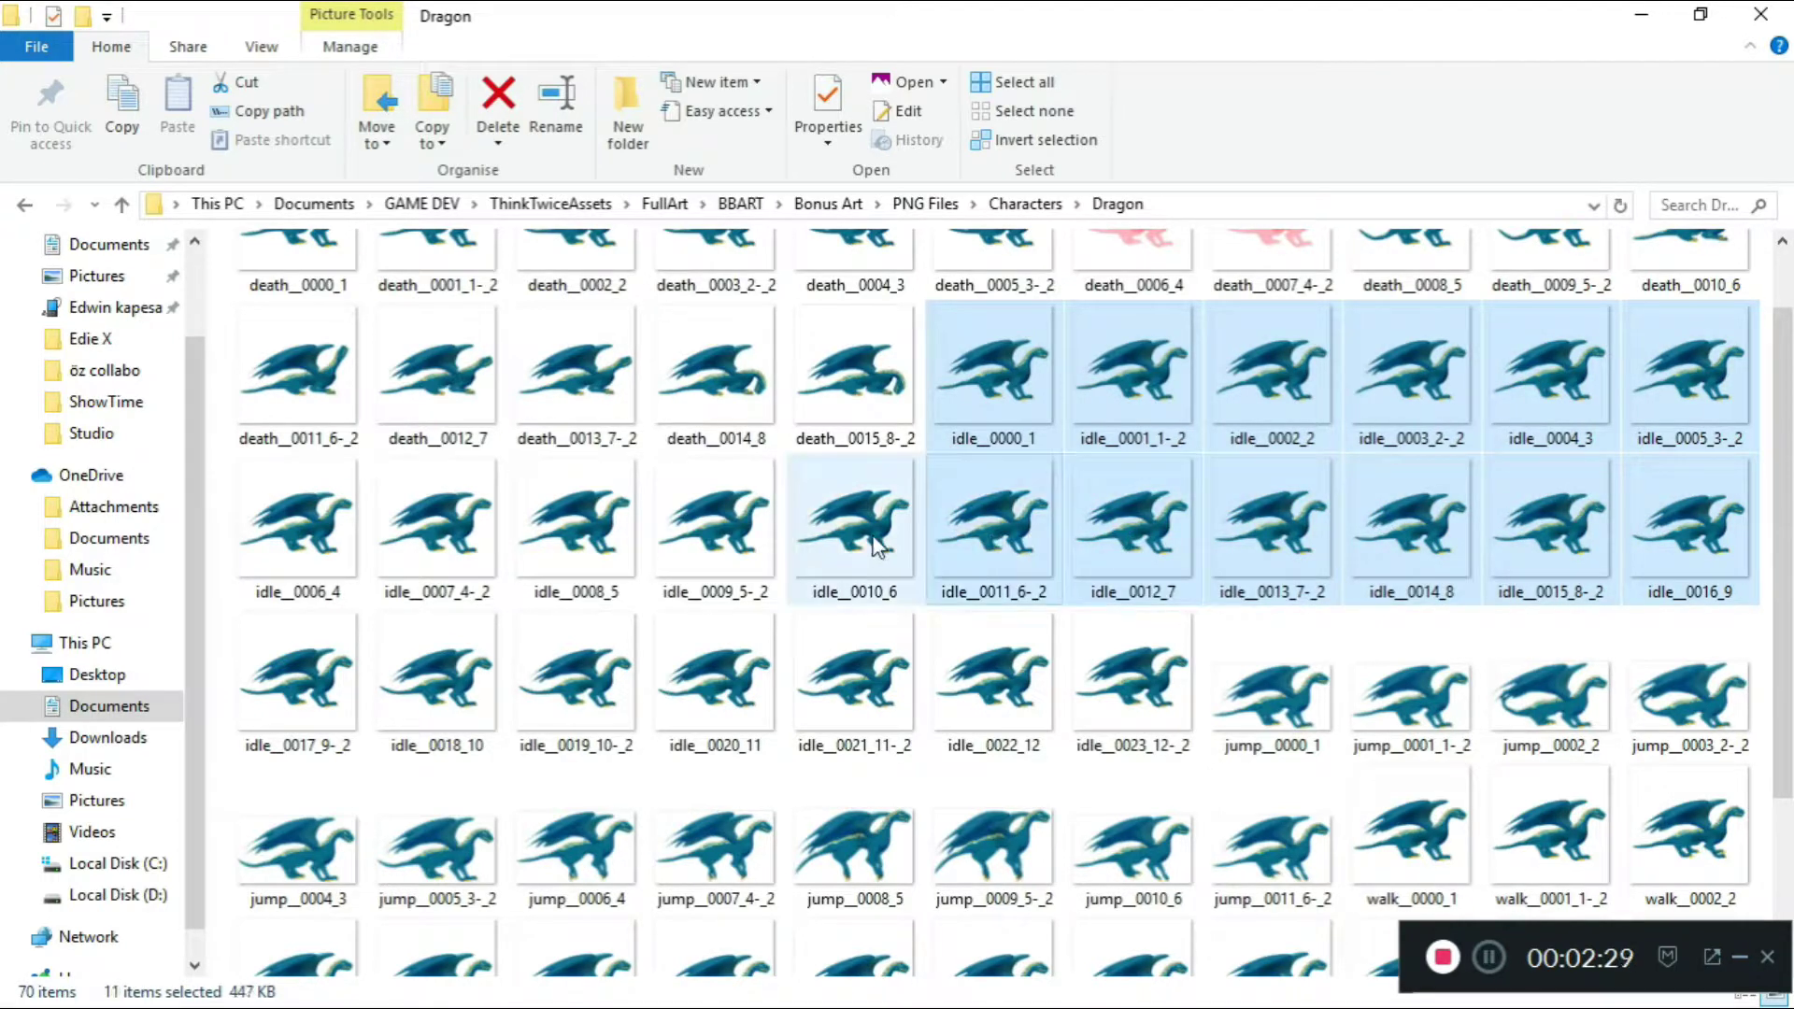
pyautogui.keyDown('ctrl'); pyautogui.click(844, 542); pyautogui.keyUp('ctrl')
pyautogui.keyDown('ctrl'); pyautogui.click(727, 524); pyautogui.keyUp('ctrl')
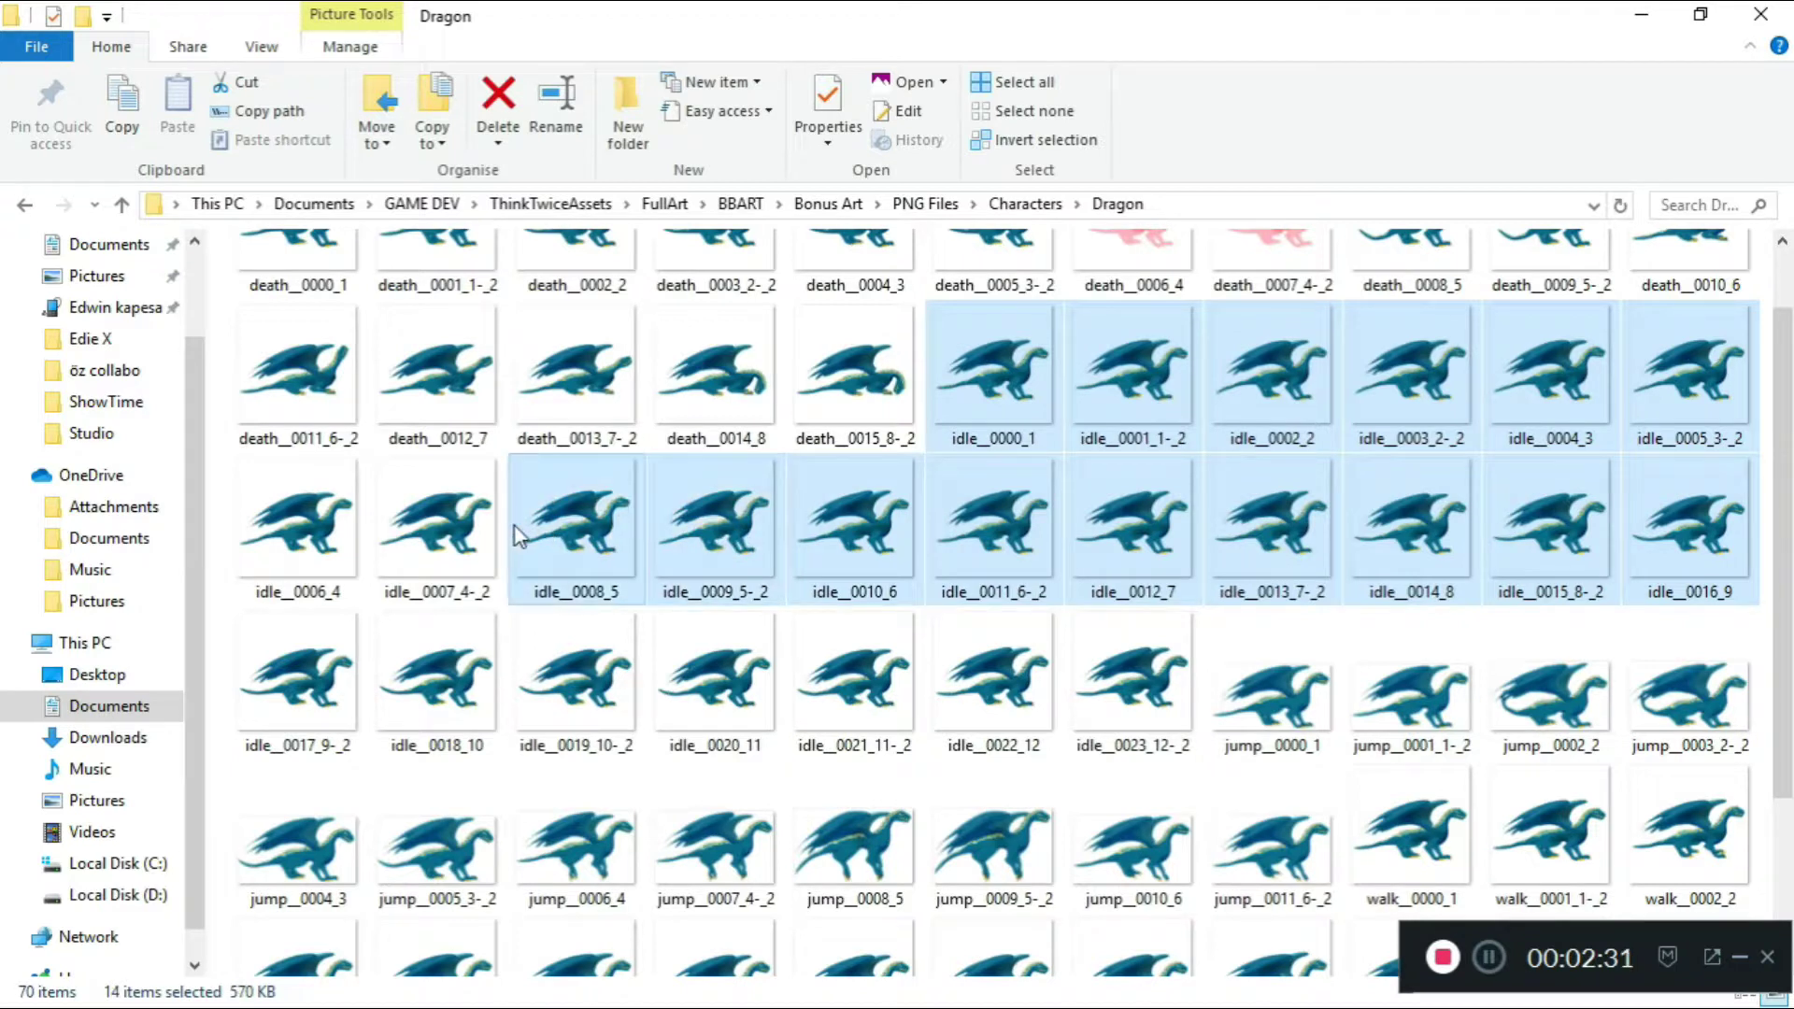
pyautogui.keyDown('ctrl'); pyautogui.click(280, 528); pyautogui.keyUp('ctrl')
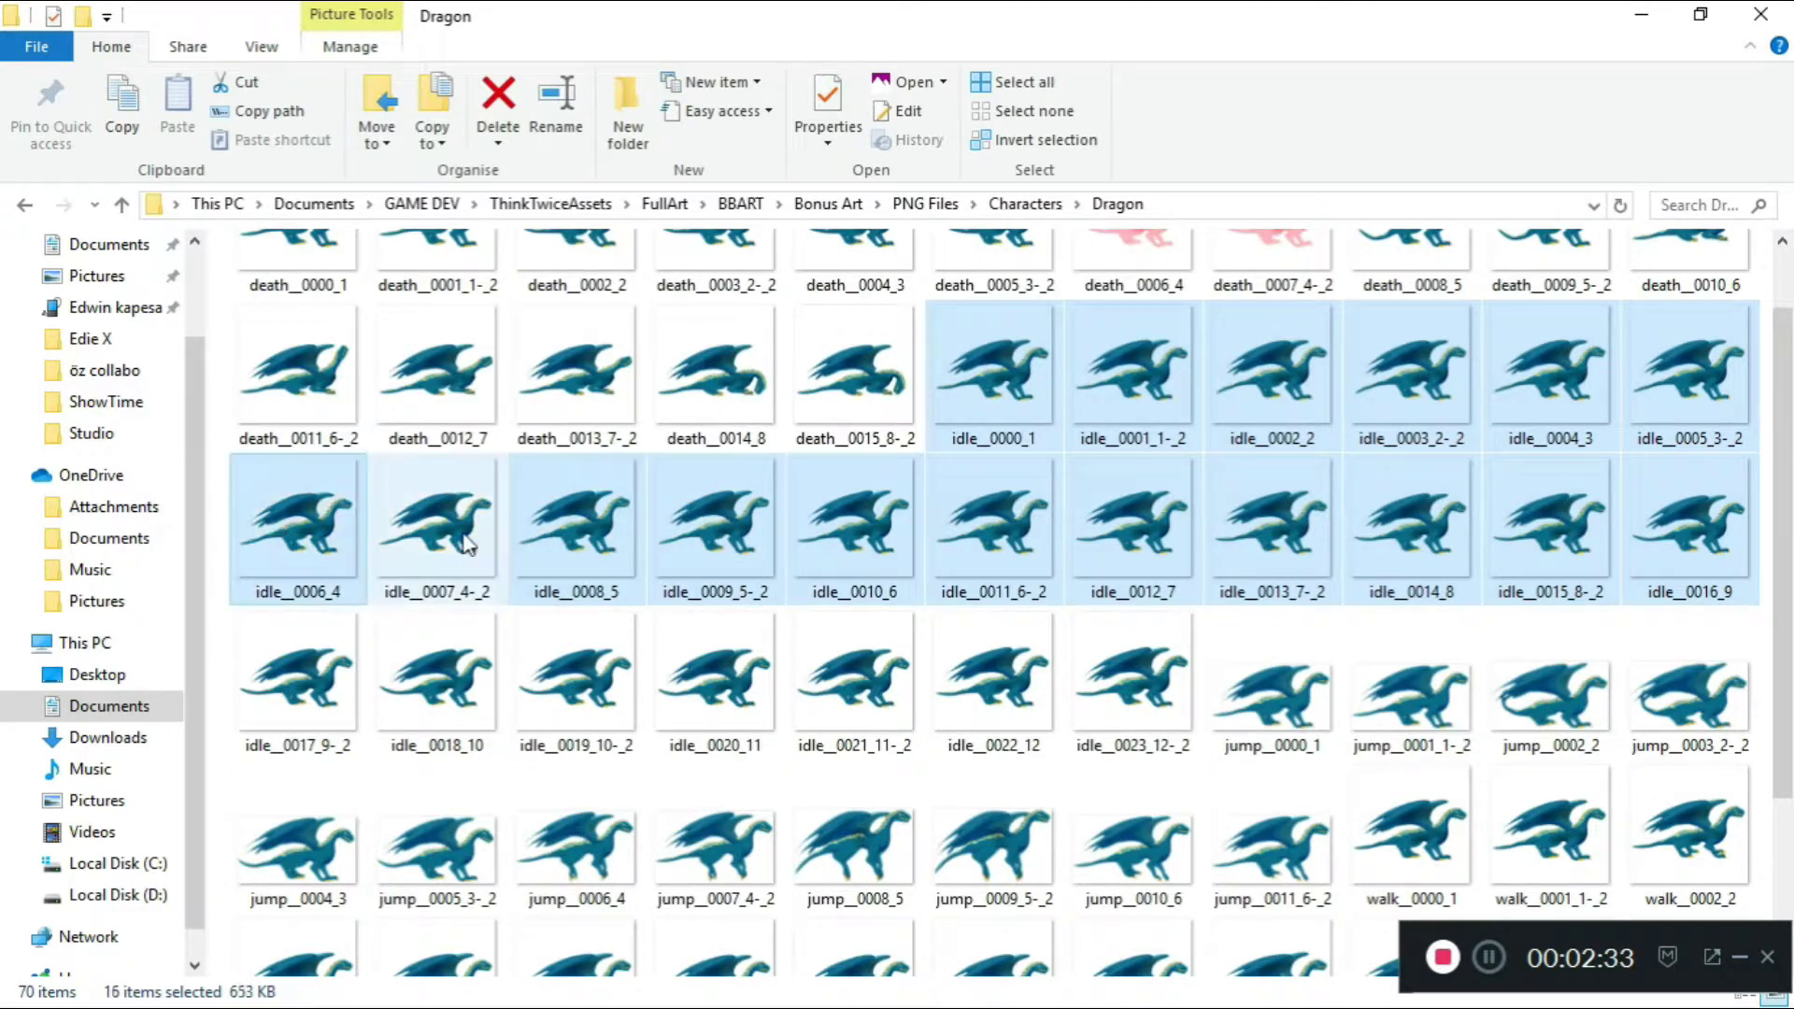
pyautogui.keyDown('ctrl'); pyautogui.click(393, 675); pyautogui.keyUp('ctrl')
pyautogui.keyDown('ctrl'); pyautogui.click(308, 689); pyautogui.keyUp('ctrl')
pyautogui.keyDown('ctrl'); pyautogui.click(546, 699); pyautogui.keyUp('ctrl')
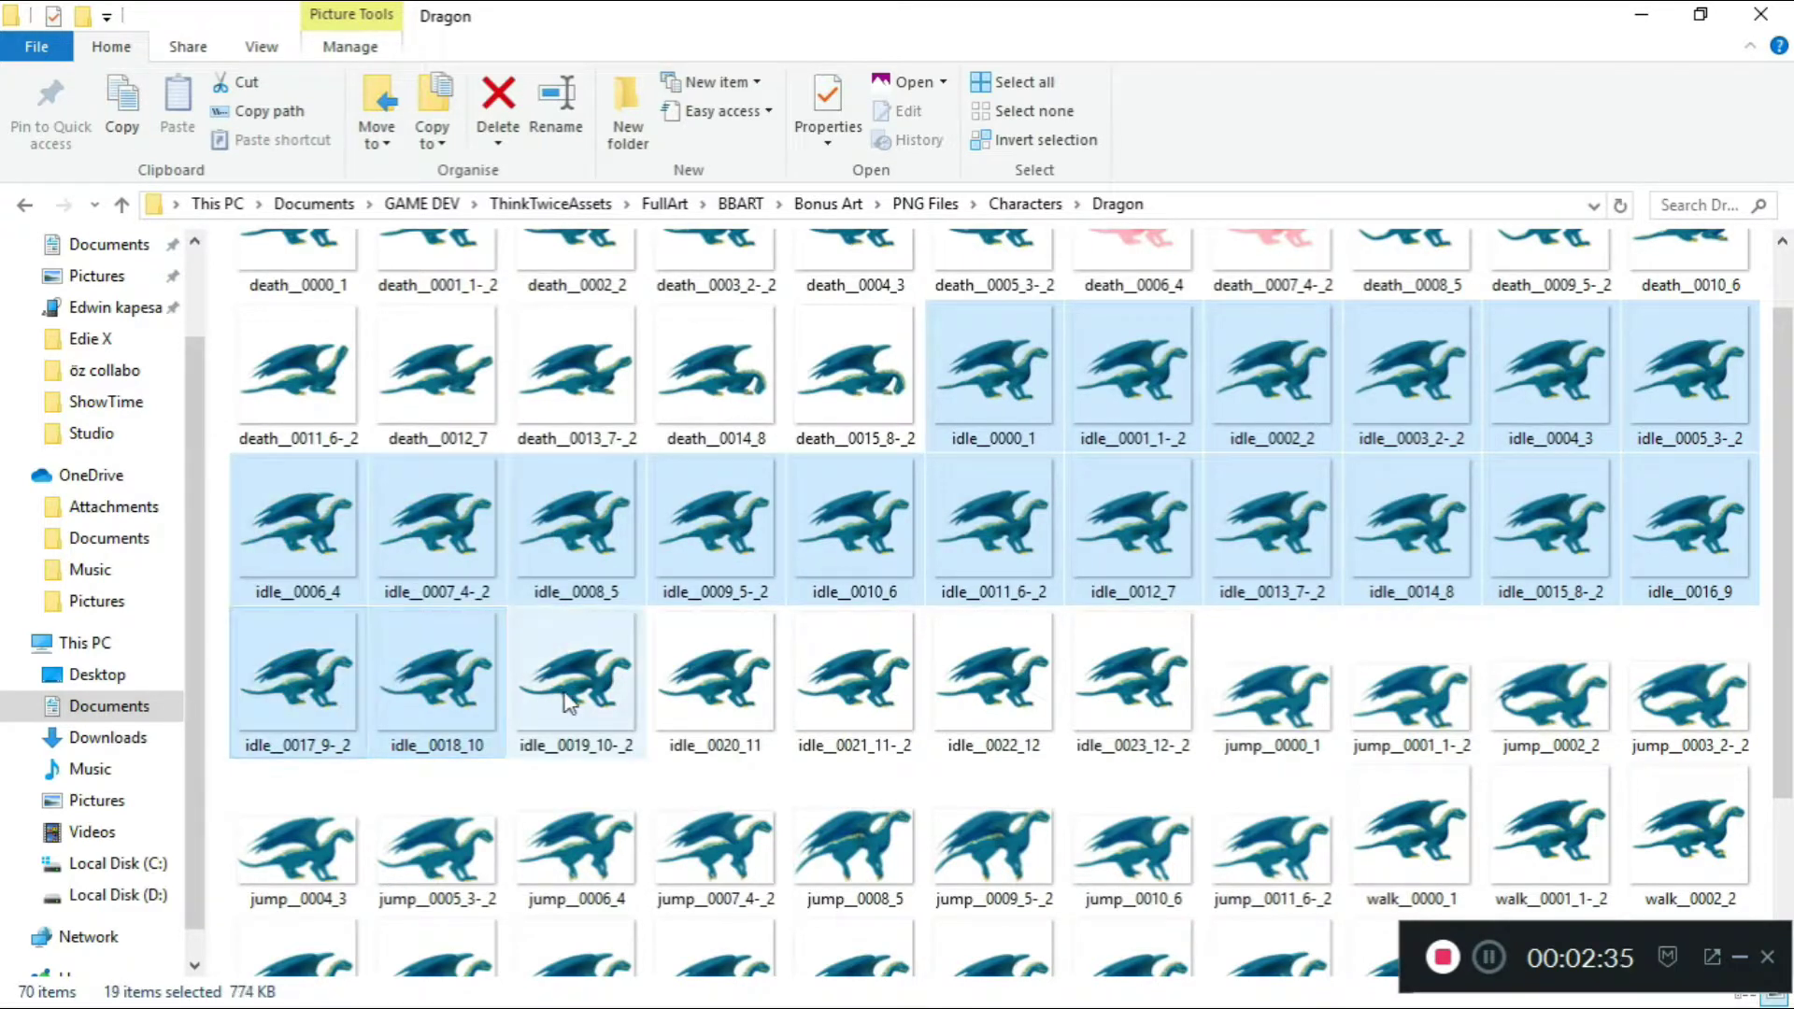
pyautogui.keyDown('ctrl'); pyautogui.click(734, 703); pyautogui.keyUp('ctrl')
pyautogui.keyDown('ctrl'); pyautogui.click(860, 696); pyautogui.keyUp('ctrl')
pyautogui.keyDown('ctrl'); pyautogui.click(998, 705); pyautogui.keyUp('ctrl')
pyautogui.keyDown('ctrl'); pyautogui.click(1177, 712); pyautogui.keyUp('ctrl')
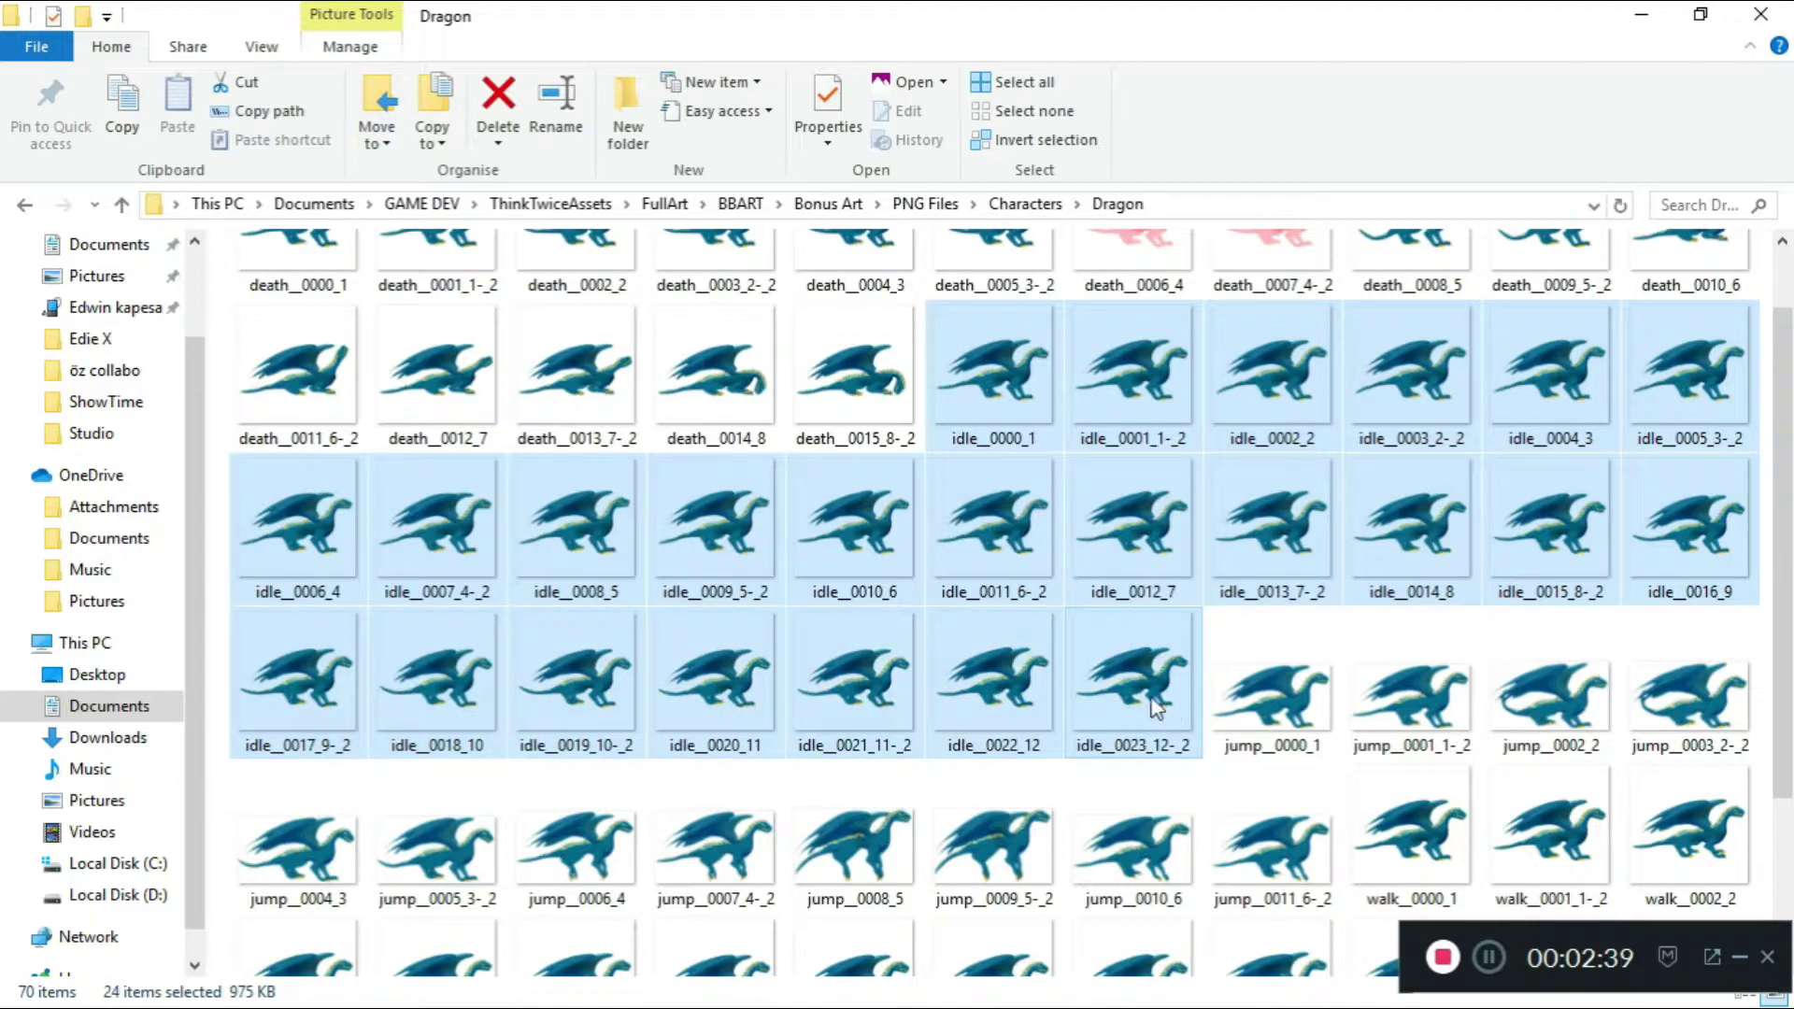
# Replace the Character's Default Animation in Buildbox with the selected dragon idle frames
pyautogui.moveTo(1144, 705); pyautogui.dragTo(710, 560)
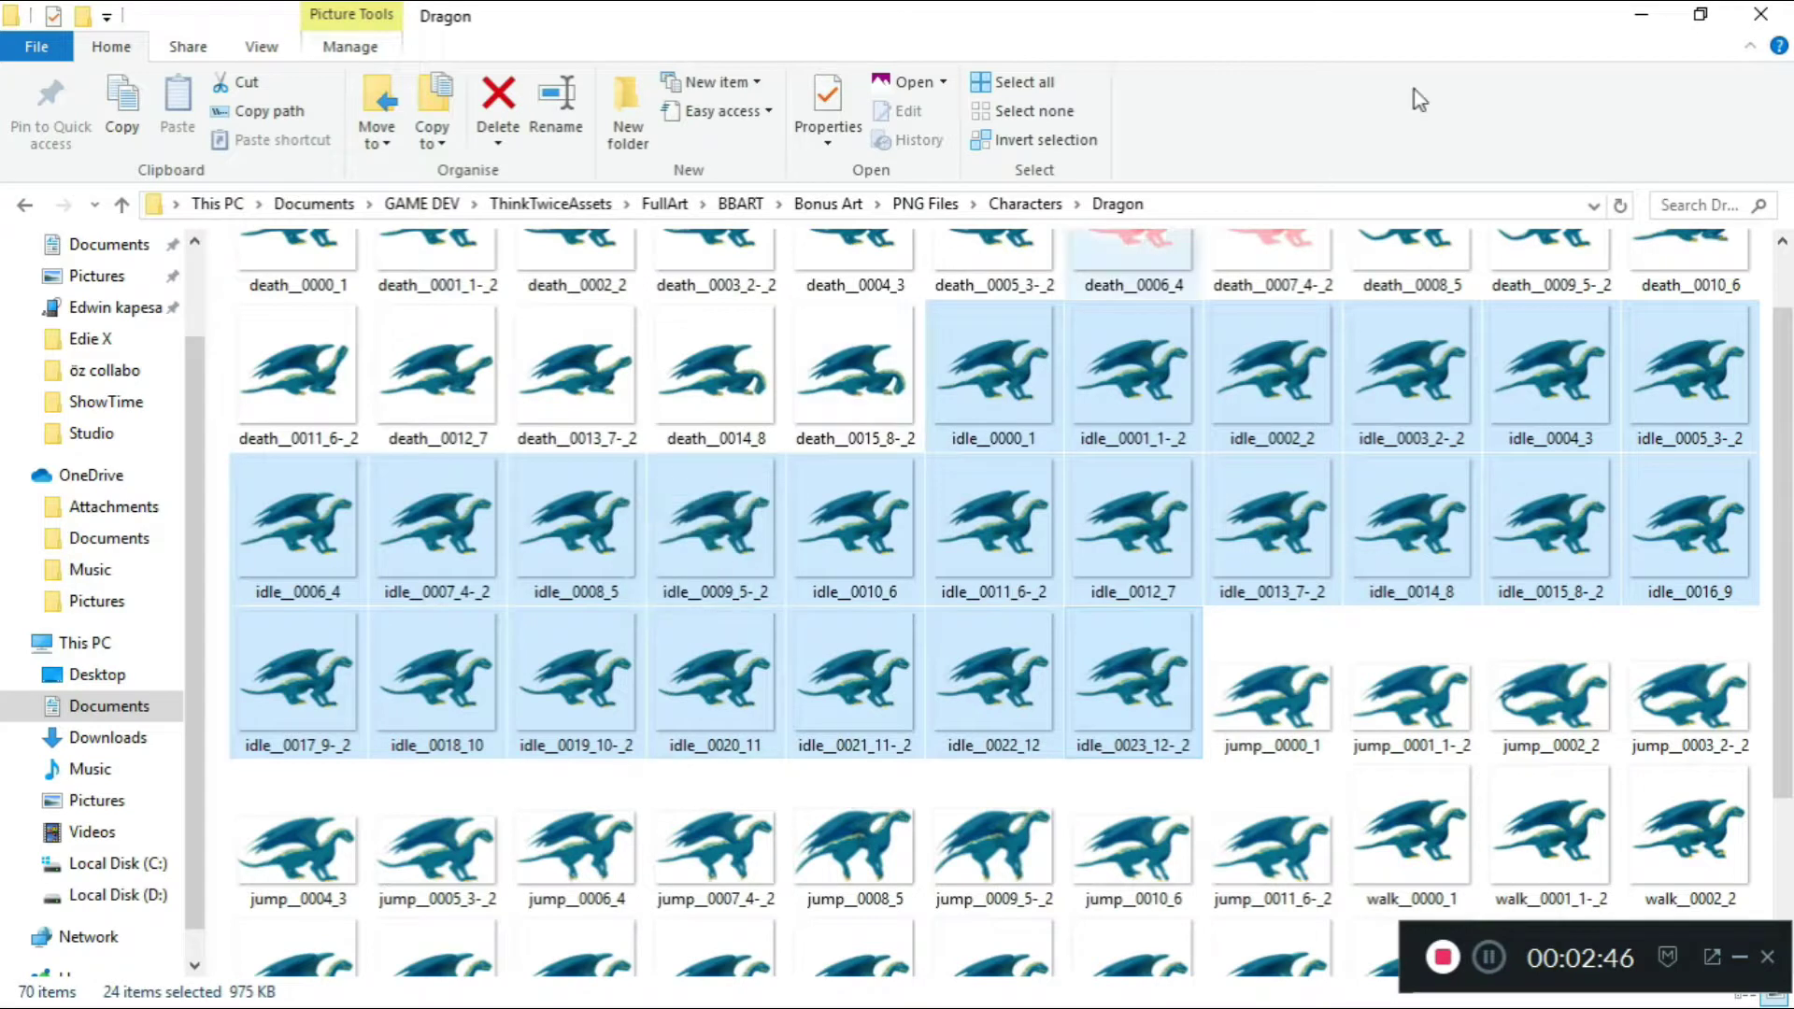
pyautogui.click(1701, 14)
pyautogui.moveTo(968, 531); pyautogui.dragTo(1691, 301)
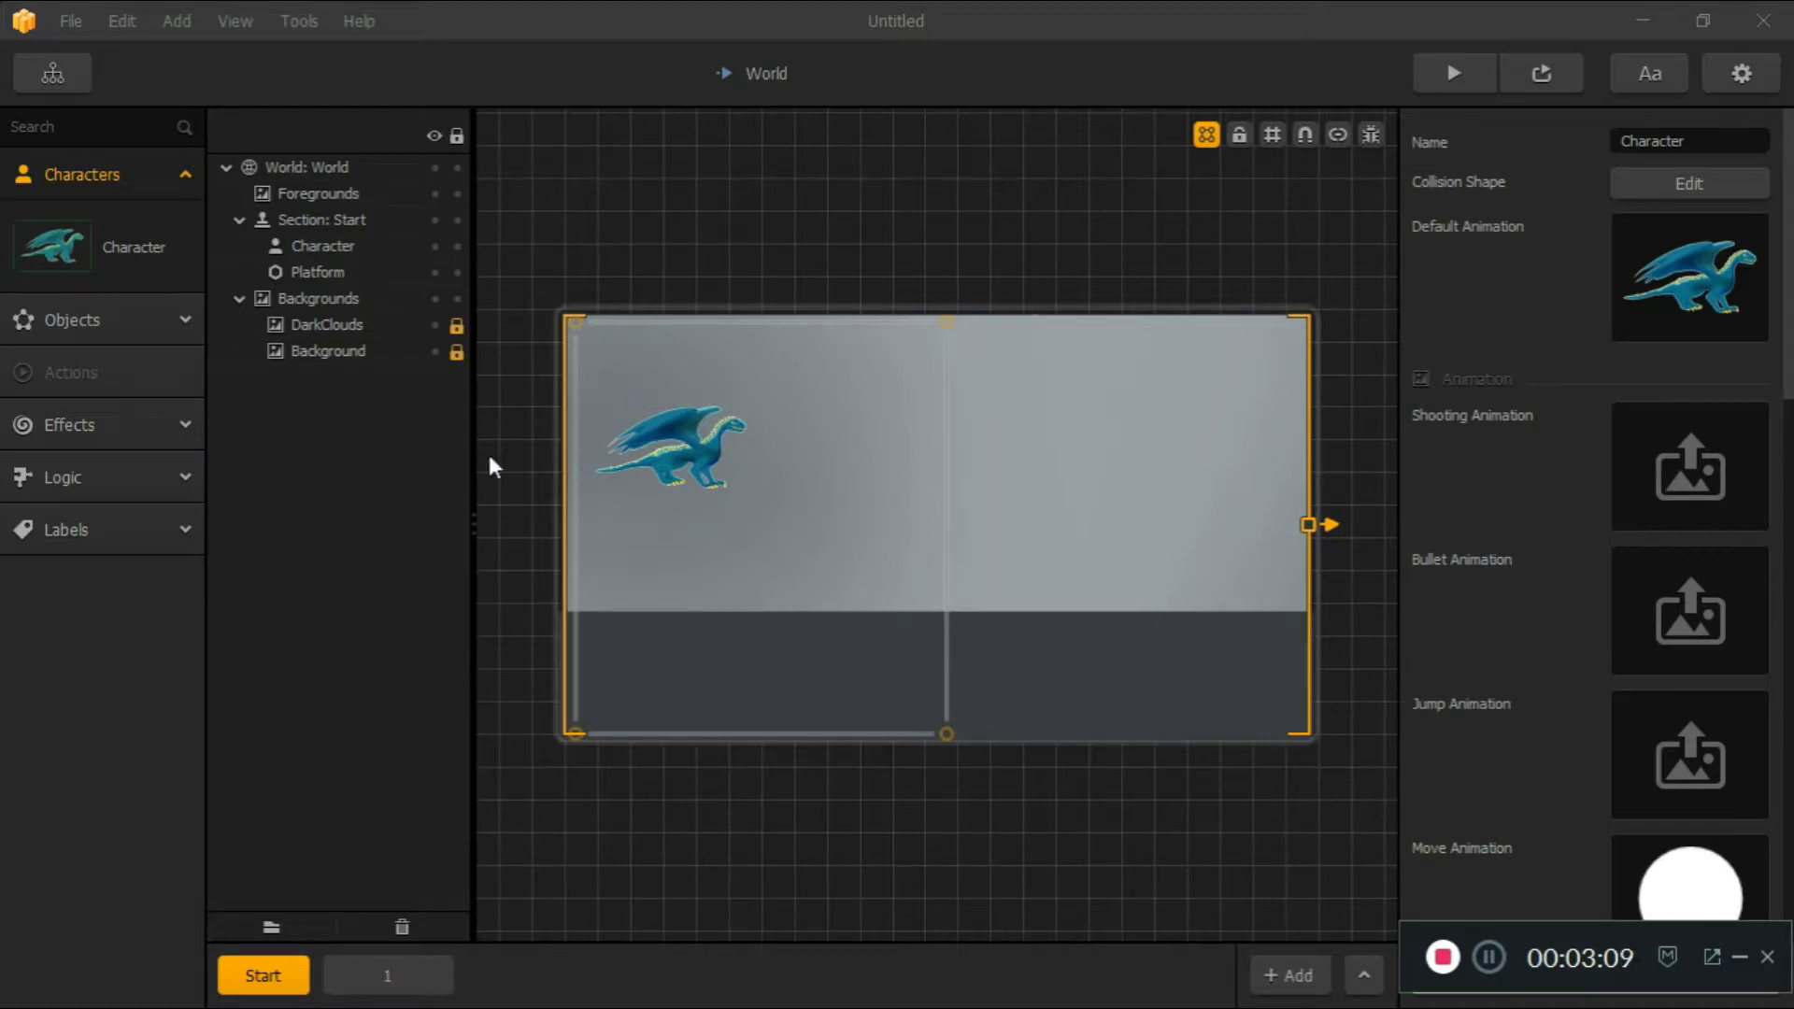
# Move the dragon character down in the scene so that it stands on the platform at the section's start
pyautogui.click(668, 438)
pyautogui.moveTo(658, 480); pyautogui.dragTo(642, 561)
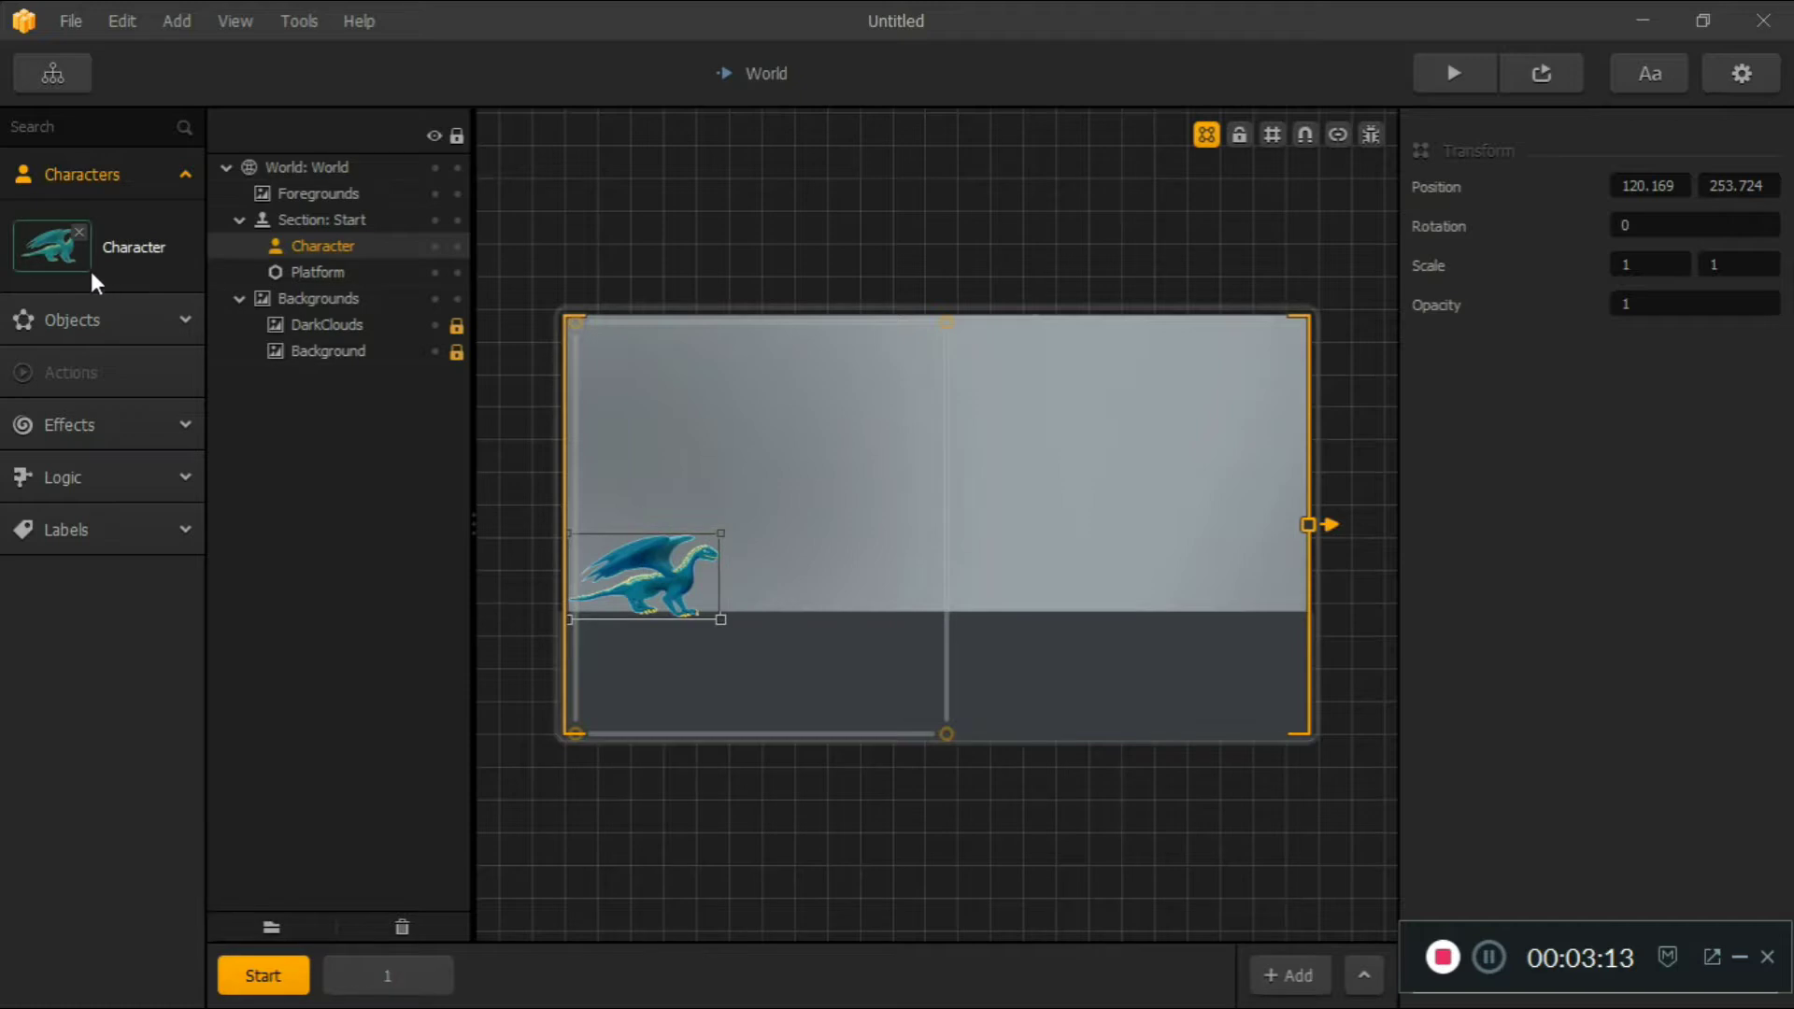
# Open the Character asset's collision shape for editing and change it from Circle to Polygon
pyautogui.click(37, 252)
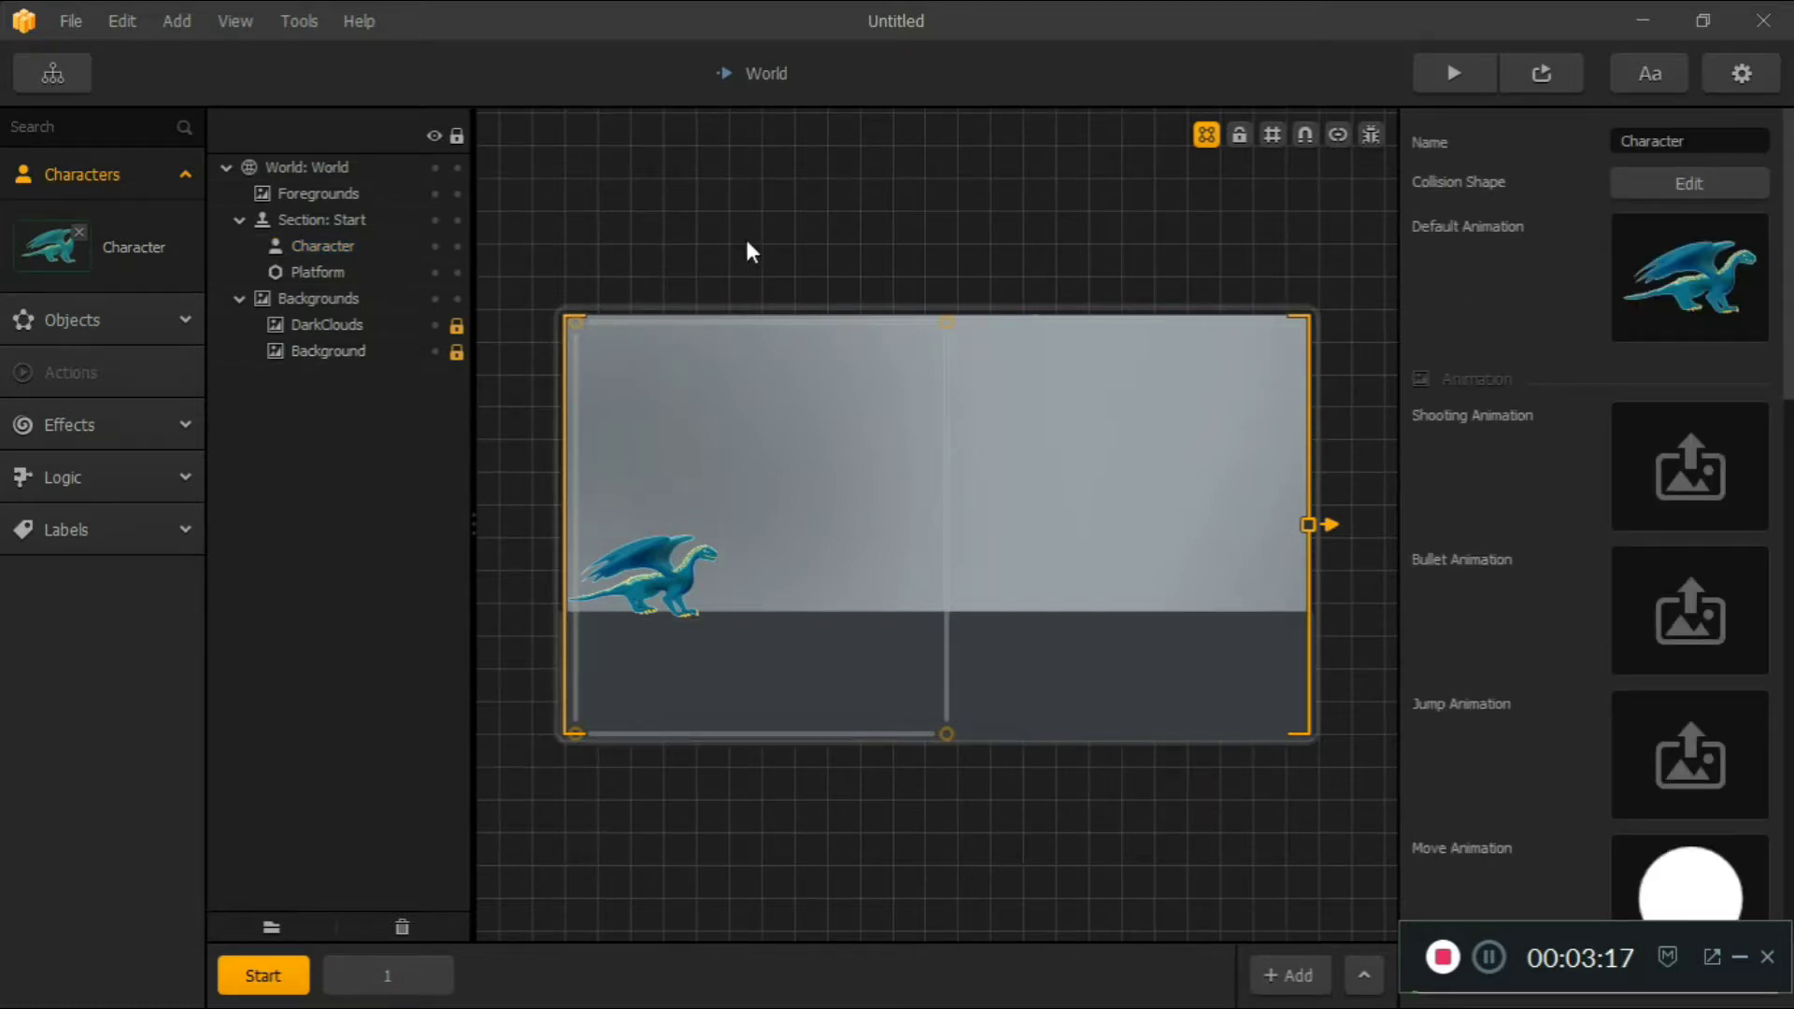
pyautogui.click(1618, 183)
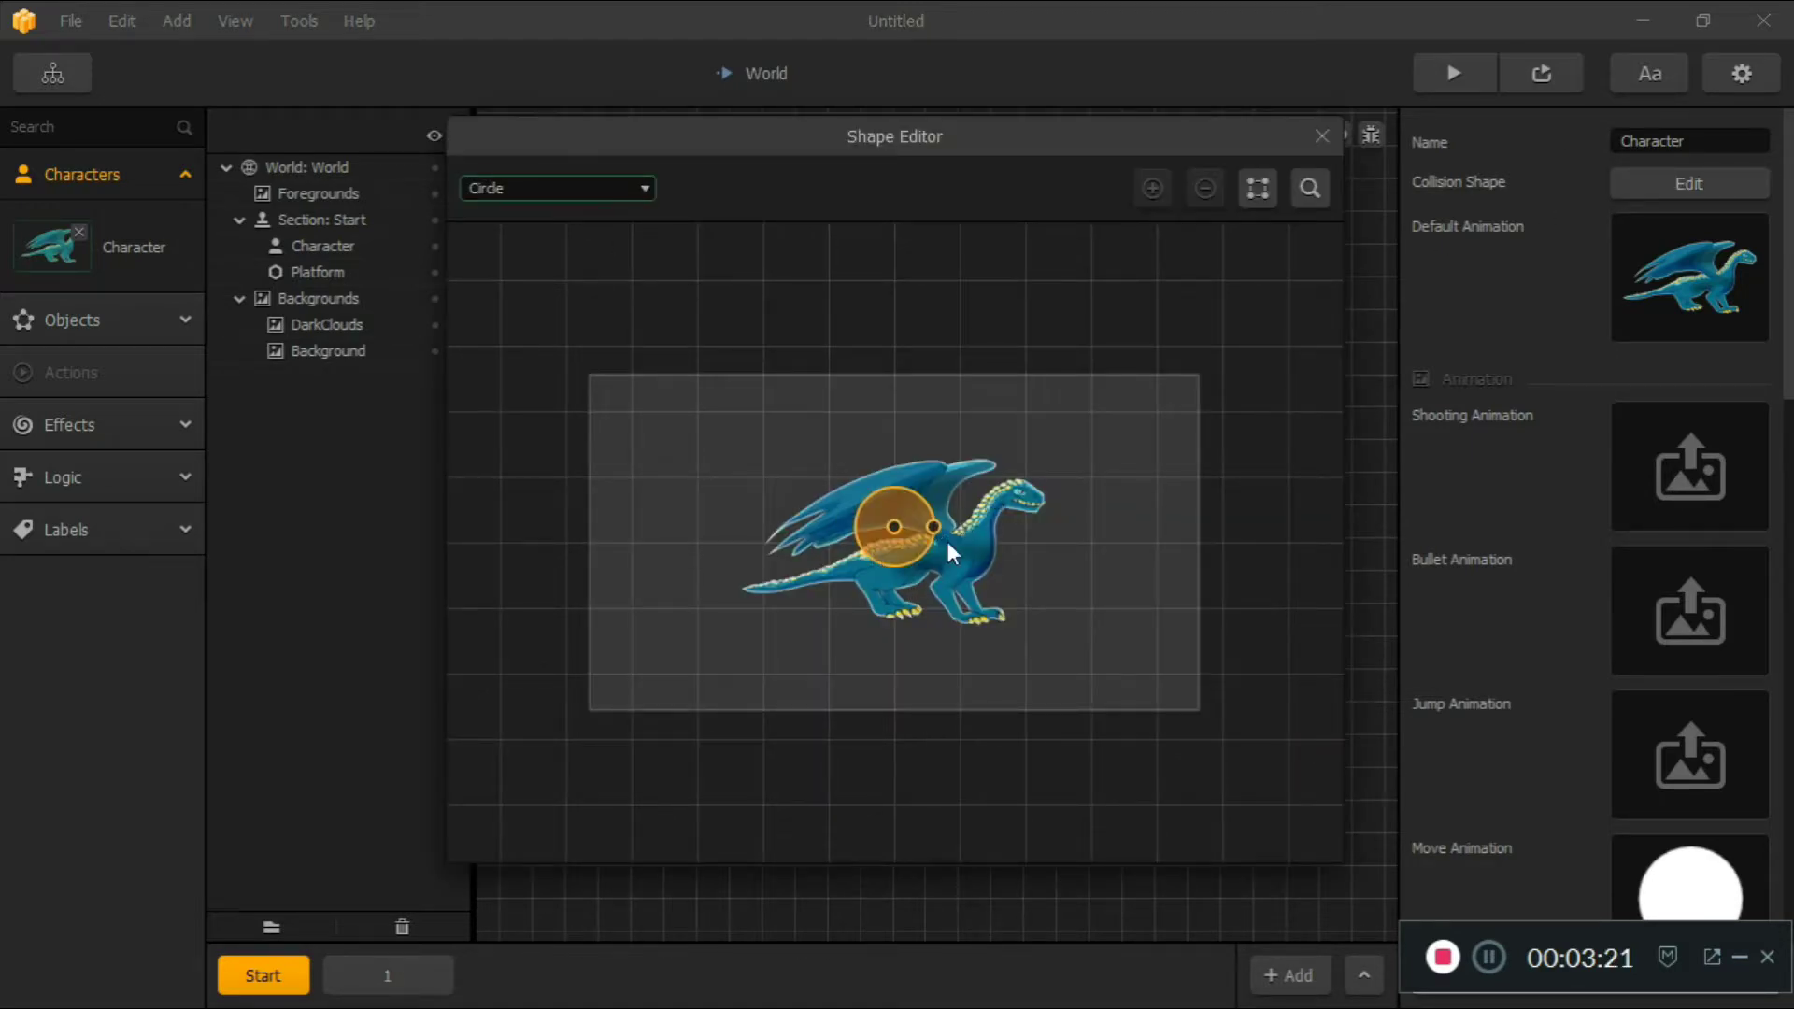
pyautogui.click(549, 192)
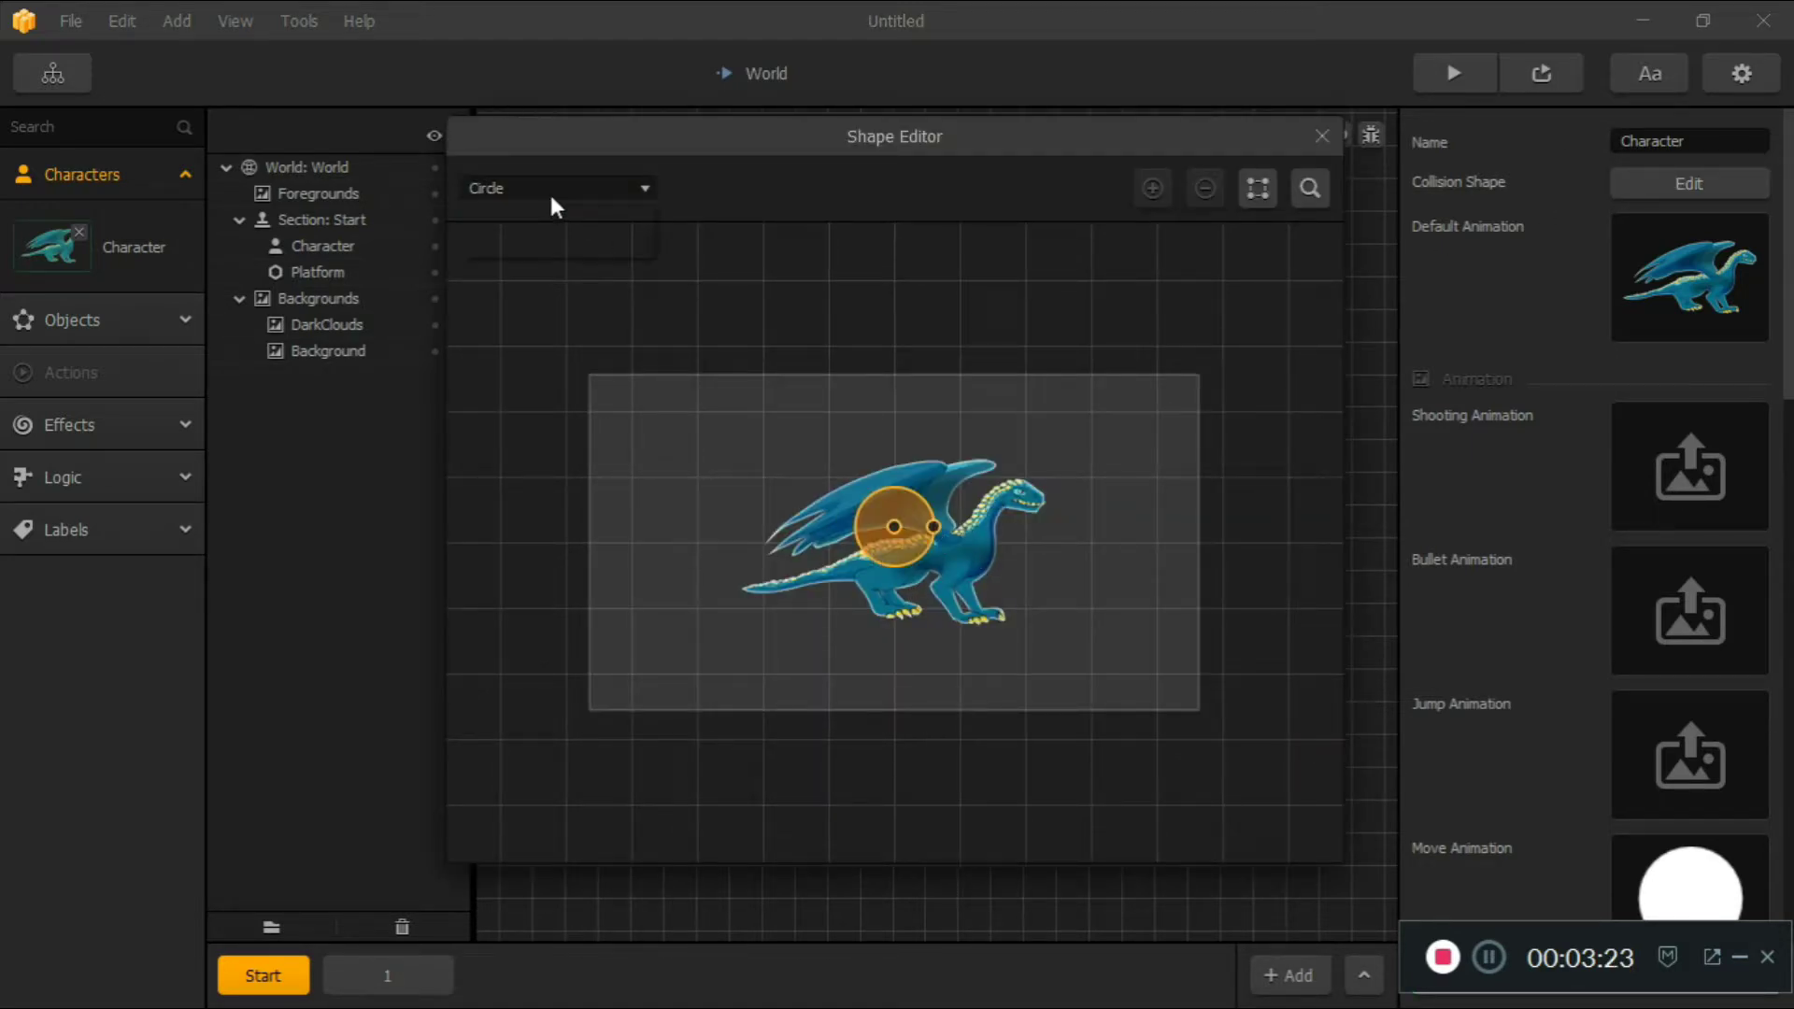
pyautogui.click(559, 220)
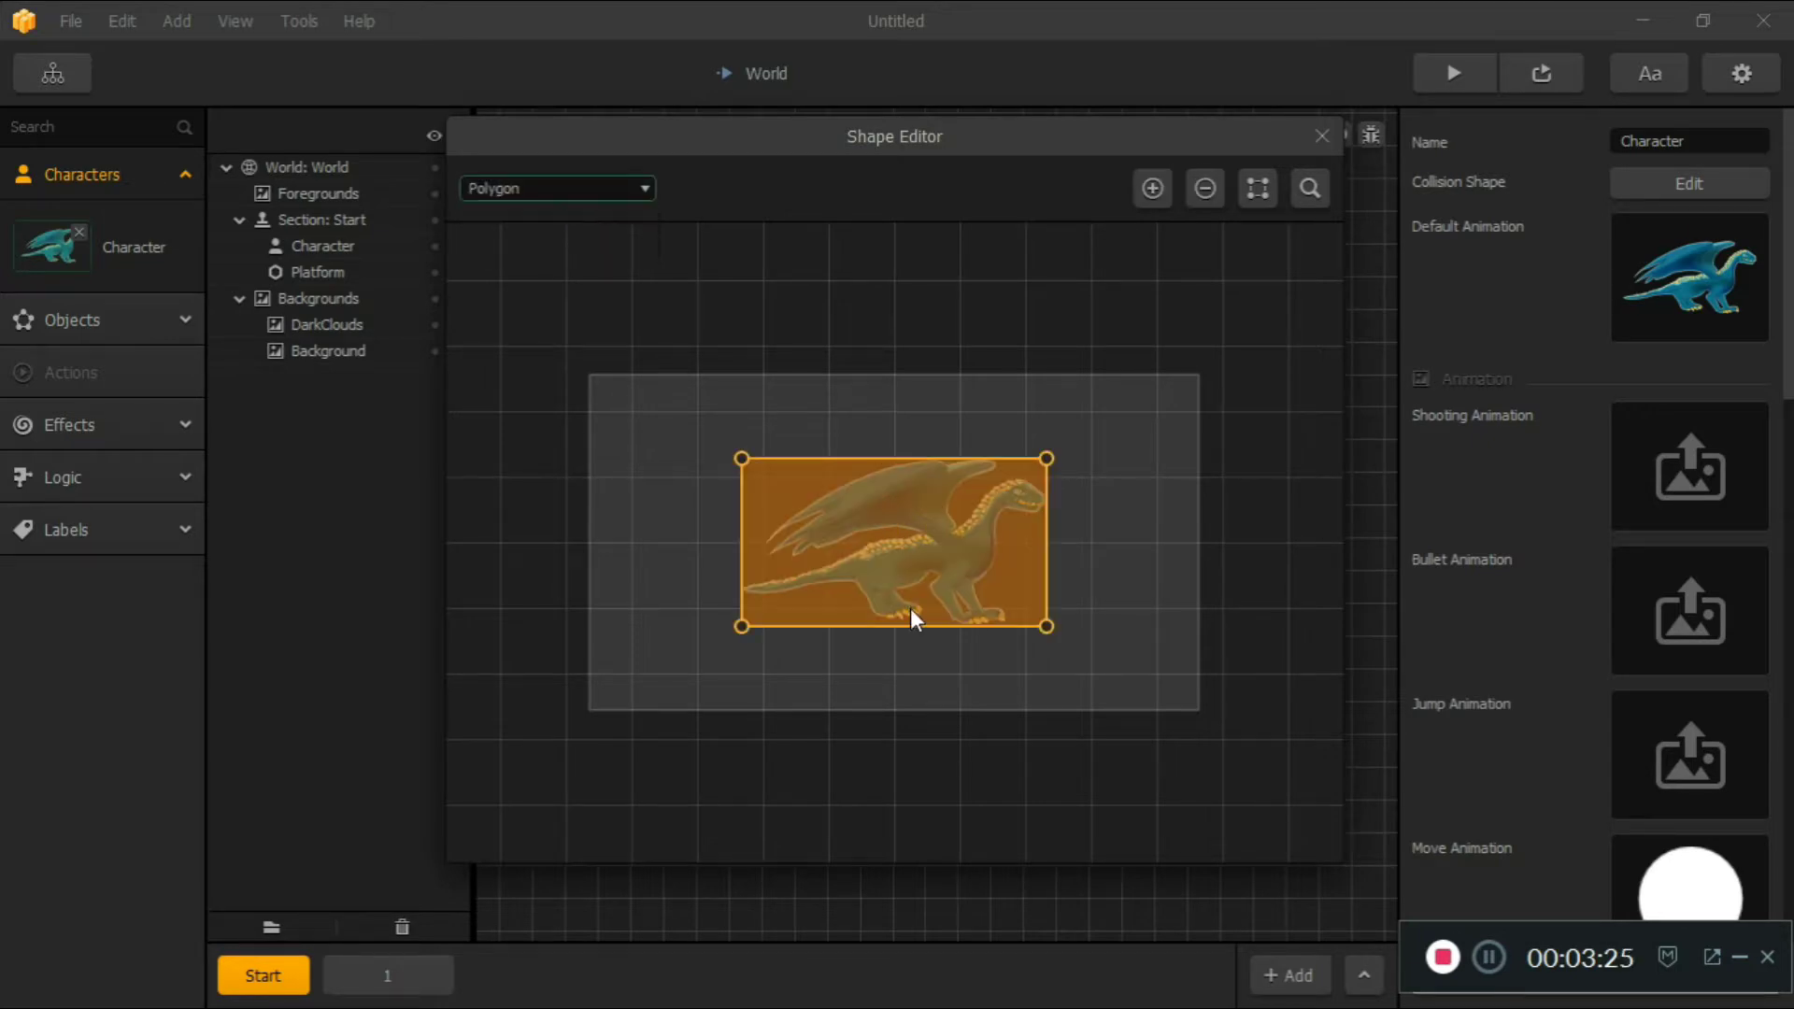
# Reshape the collision polygon with corners at the dragon's front foot, rear foot and tail tip, and check it in the scene's debug view
pyautogui.scroll(3, 986, 649)
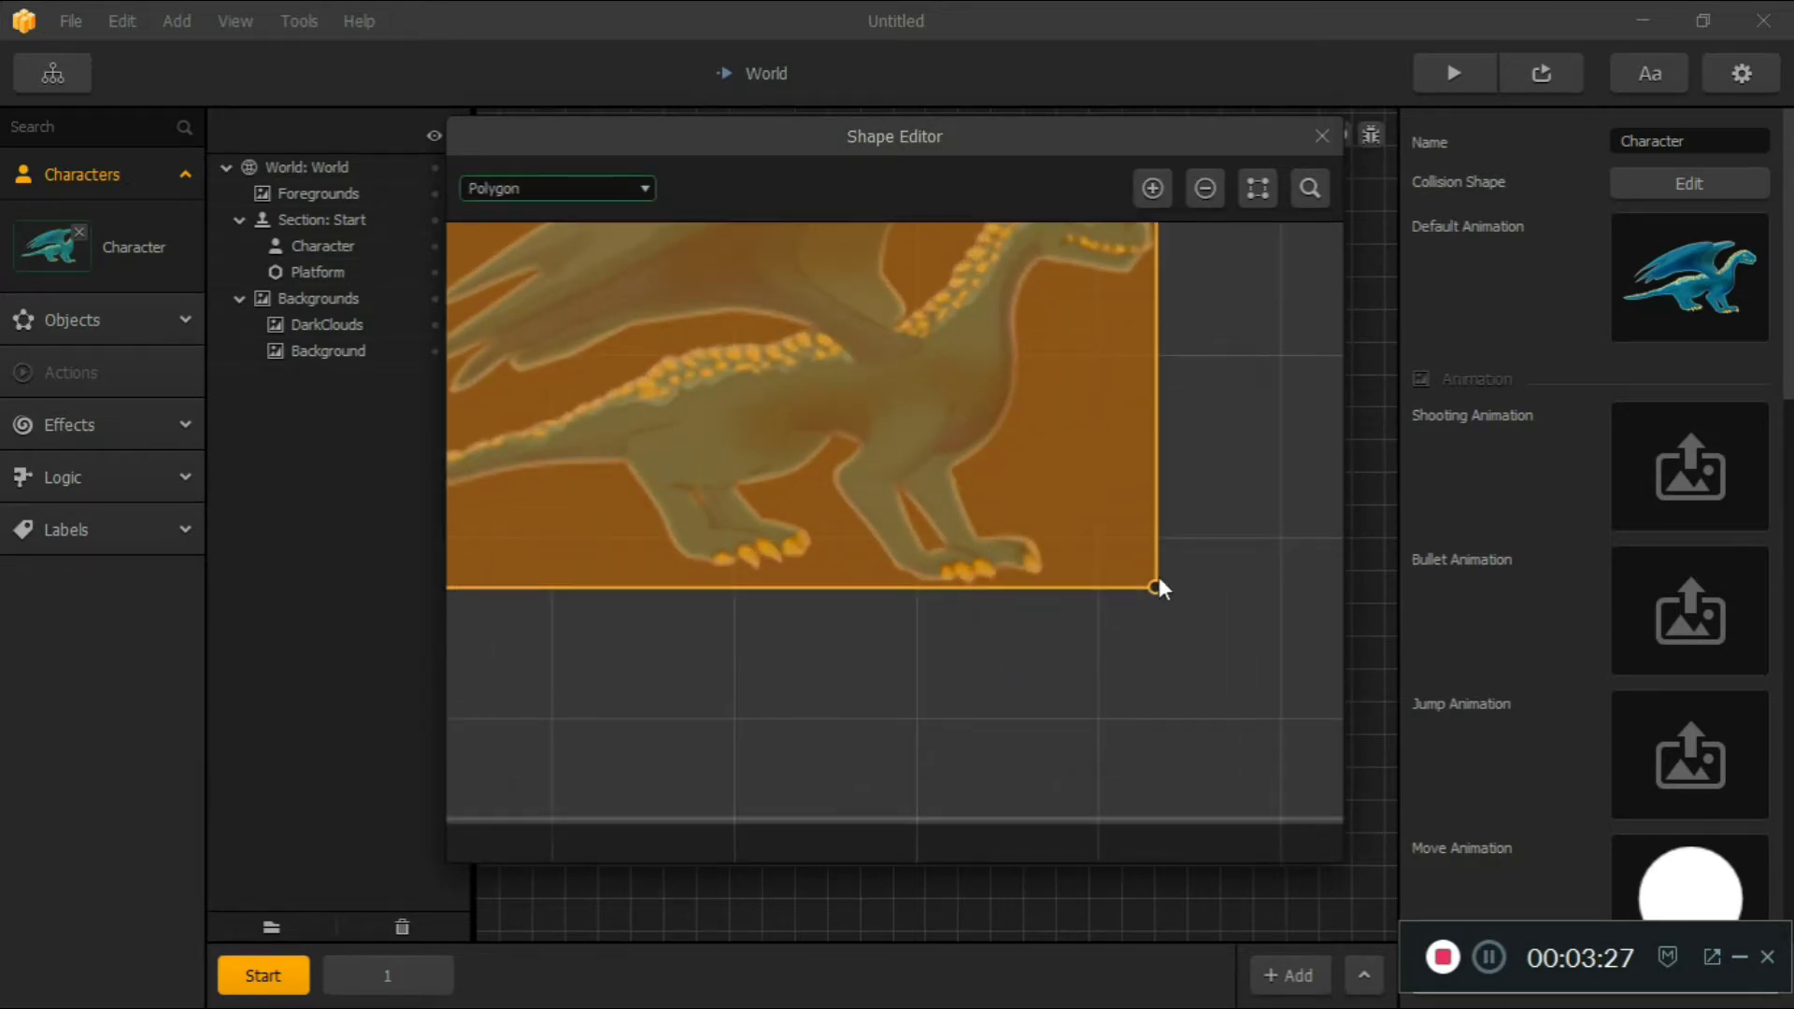
pyautogui.moveTo(1155, 585); pyautogui.dragTo(1053, 556)
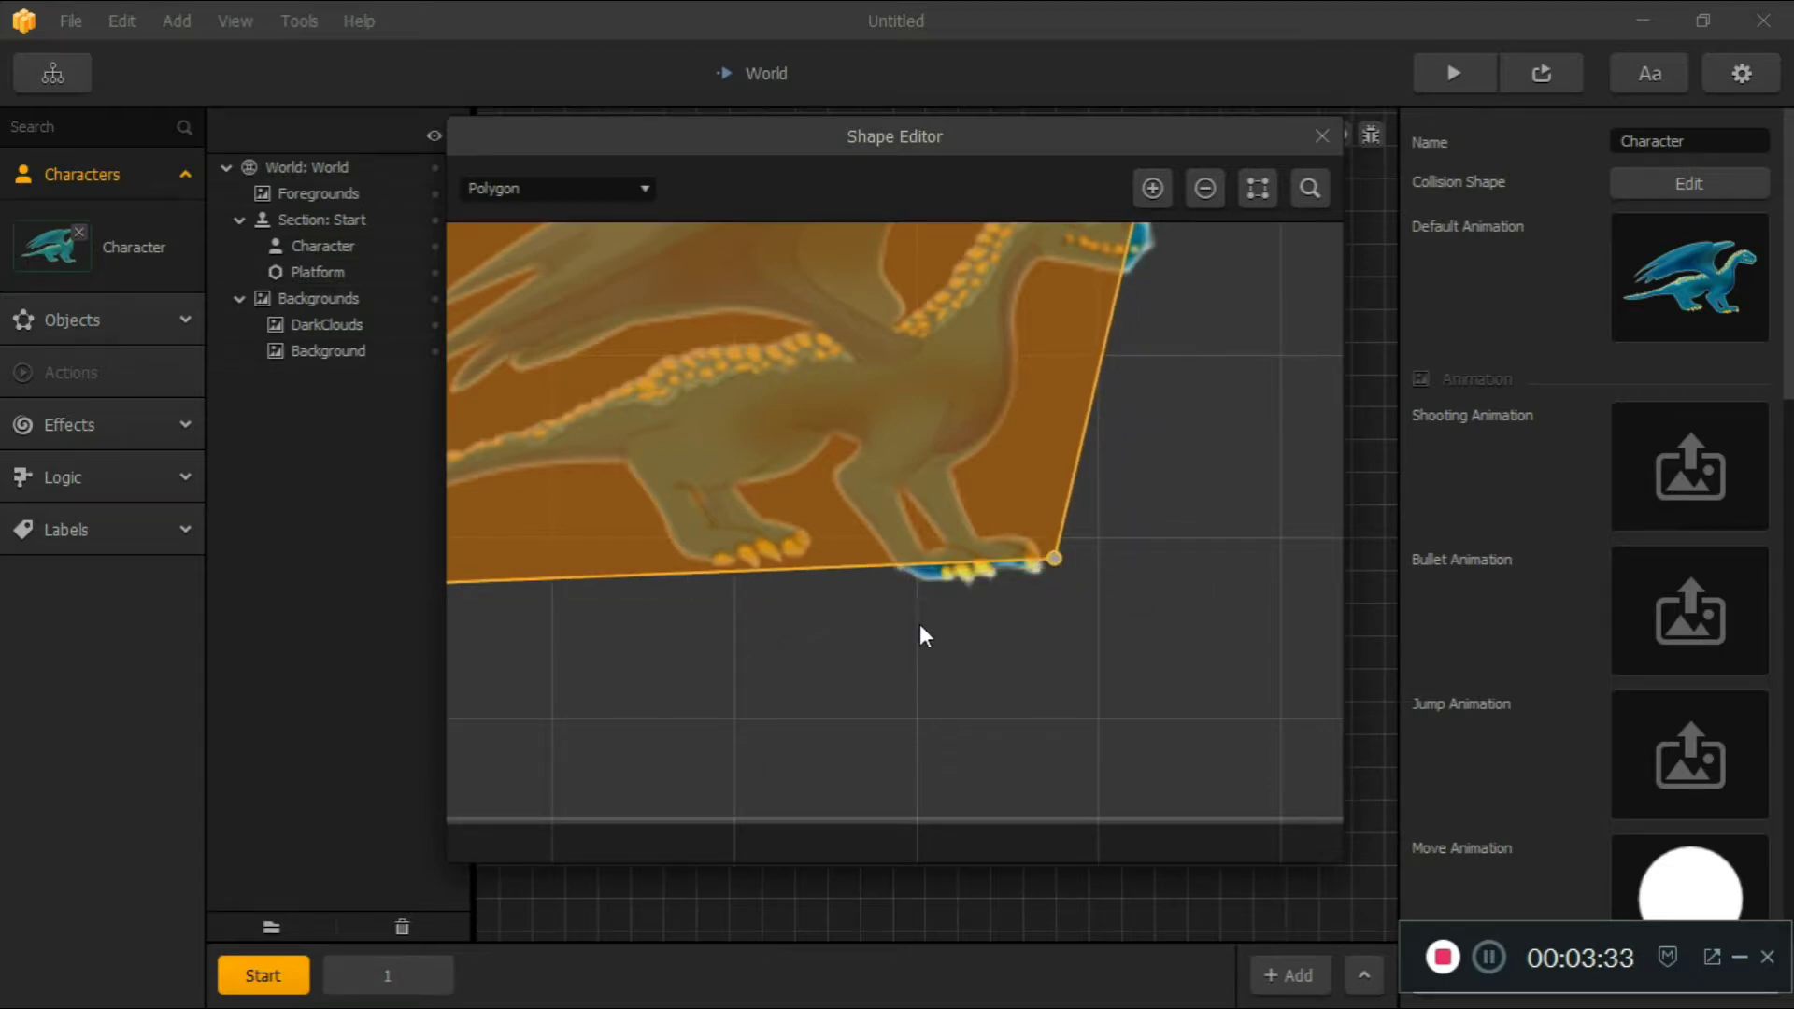
pyautogui.moveTo(919, 624); pyautogui.dragTo(1554, 628)
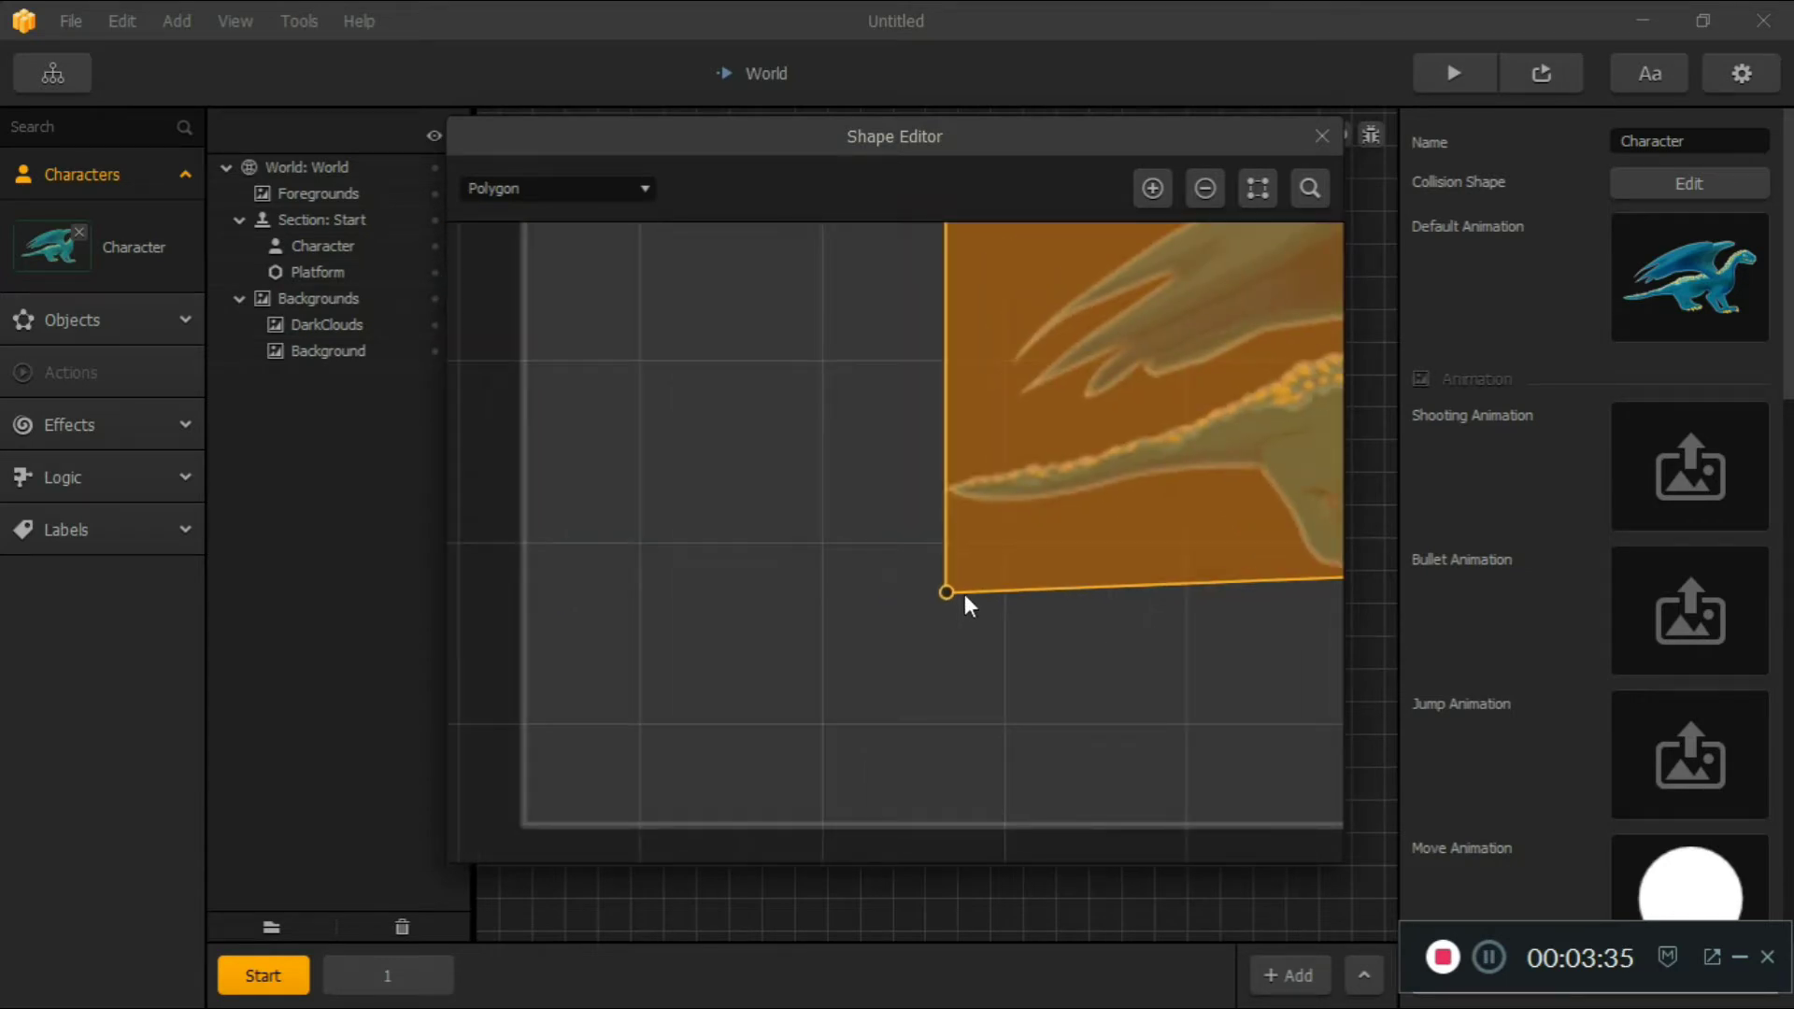
pyautogui.moveTo(946, 592); pyautogui.dragTo(1252, 570)
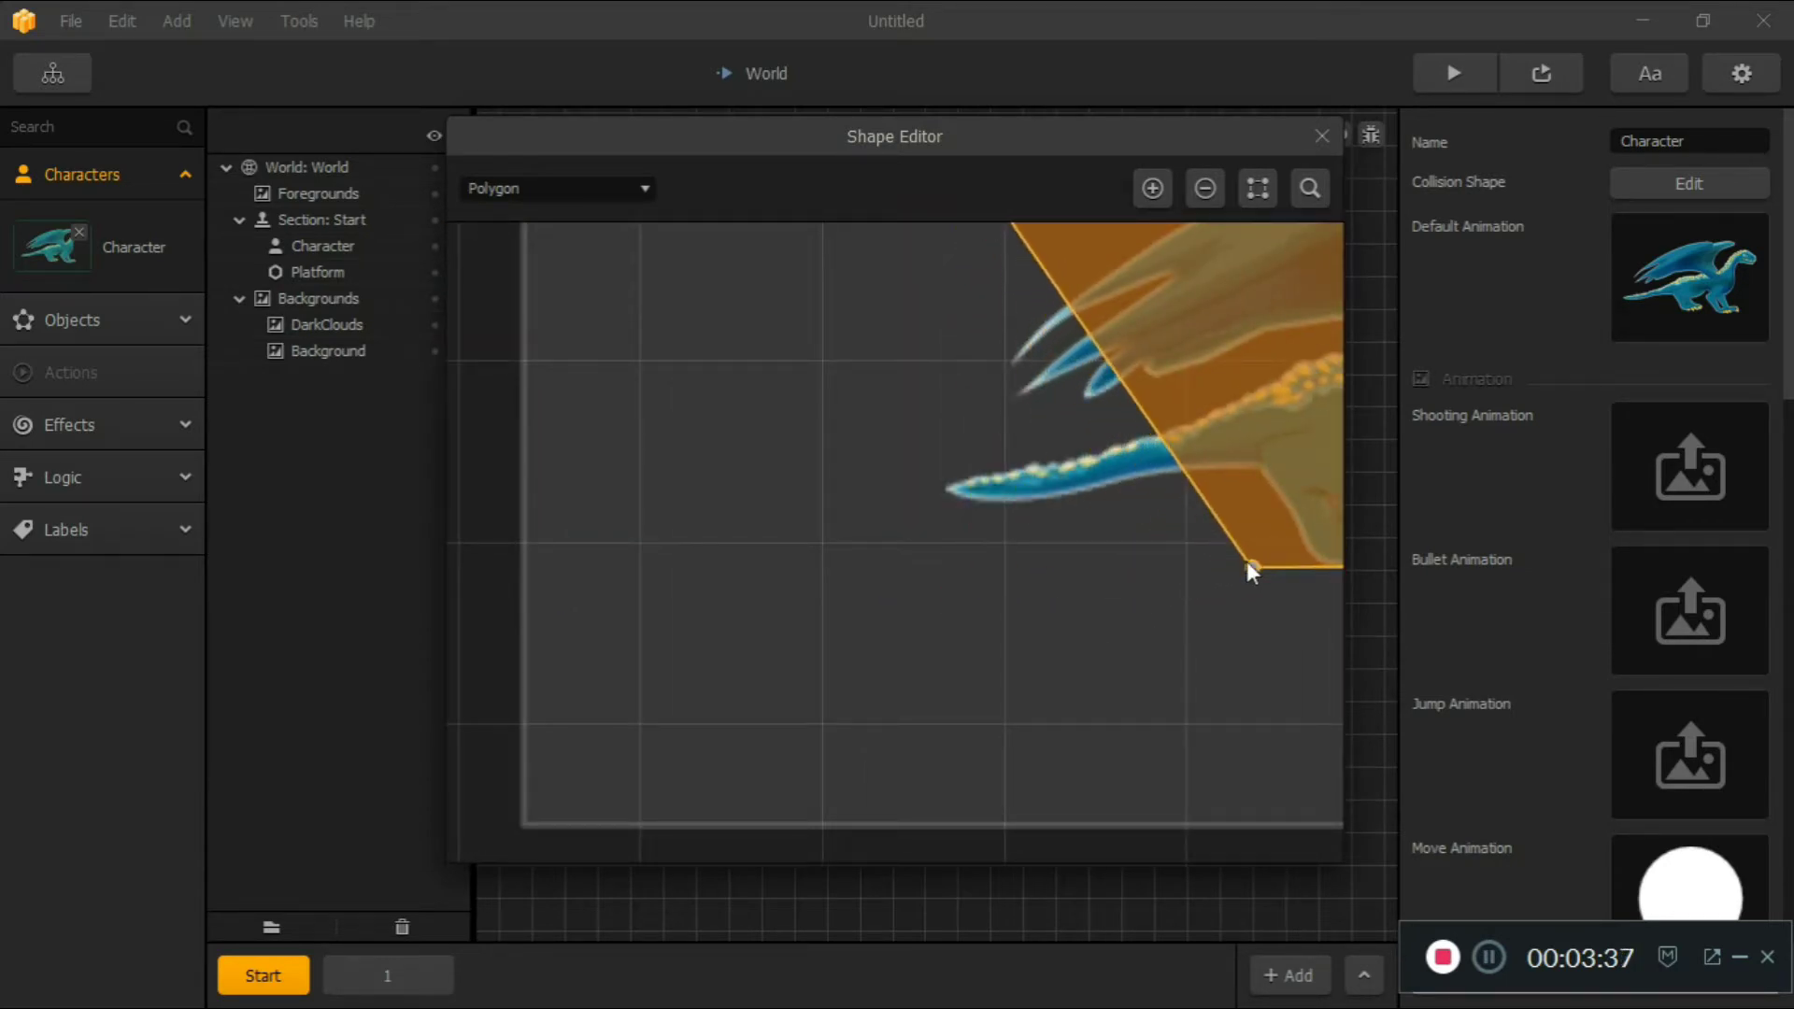
pyautogui.moveTo(972, 664); pyautogui.dragTo(374, 659)
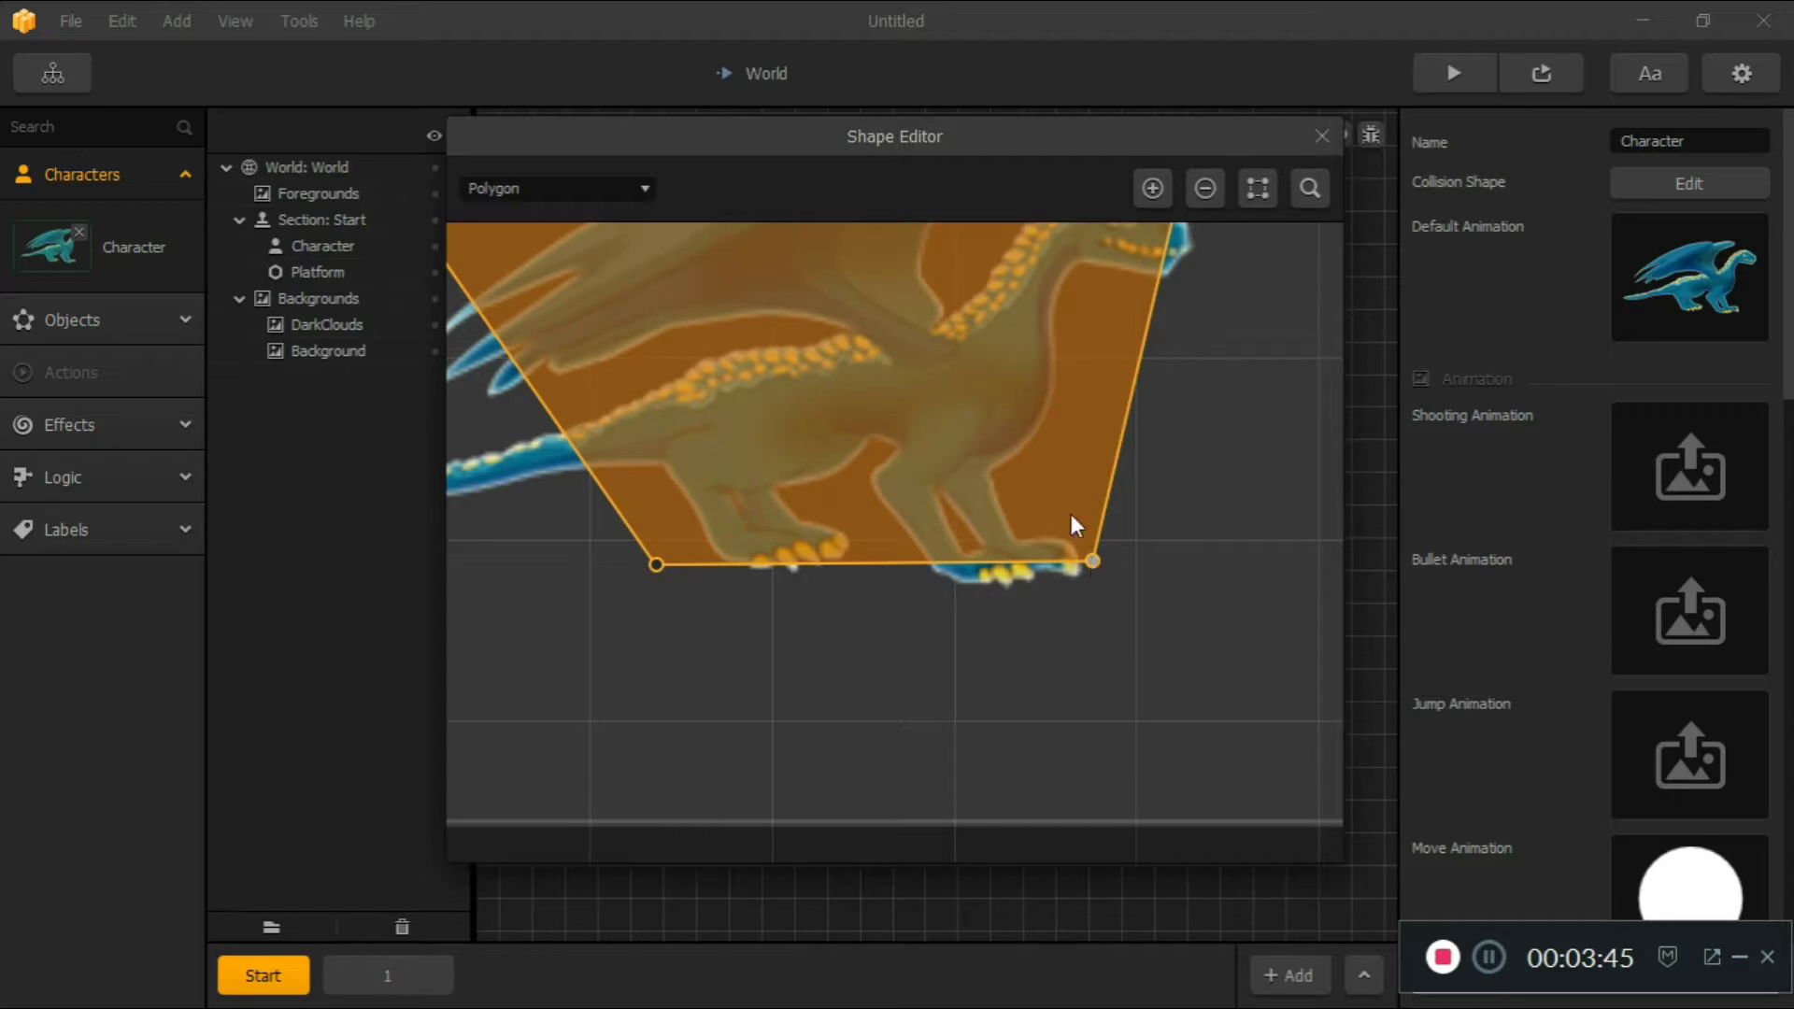
pyautogui.moveTo(1024, 499); pyautogui.dragTo(1154, 761)
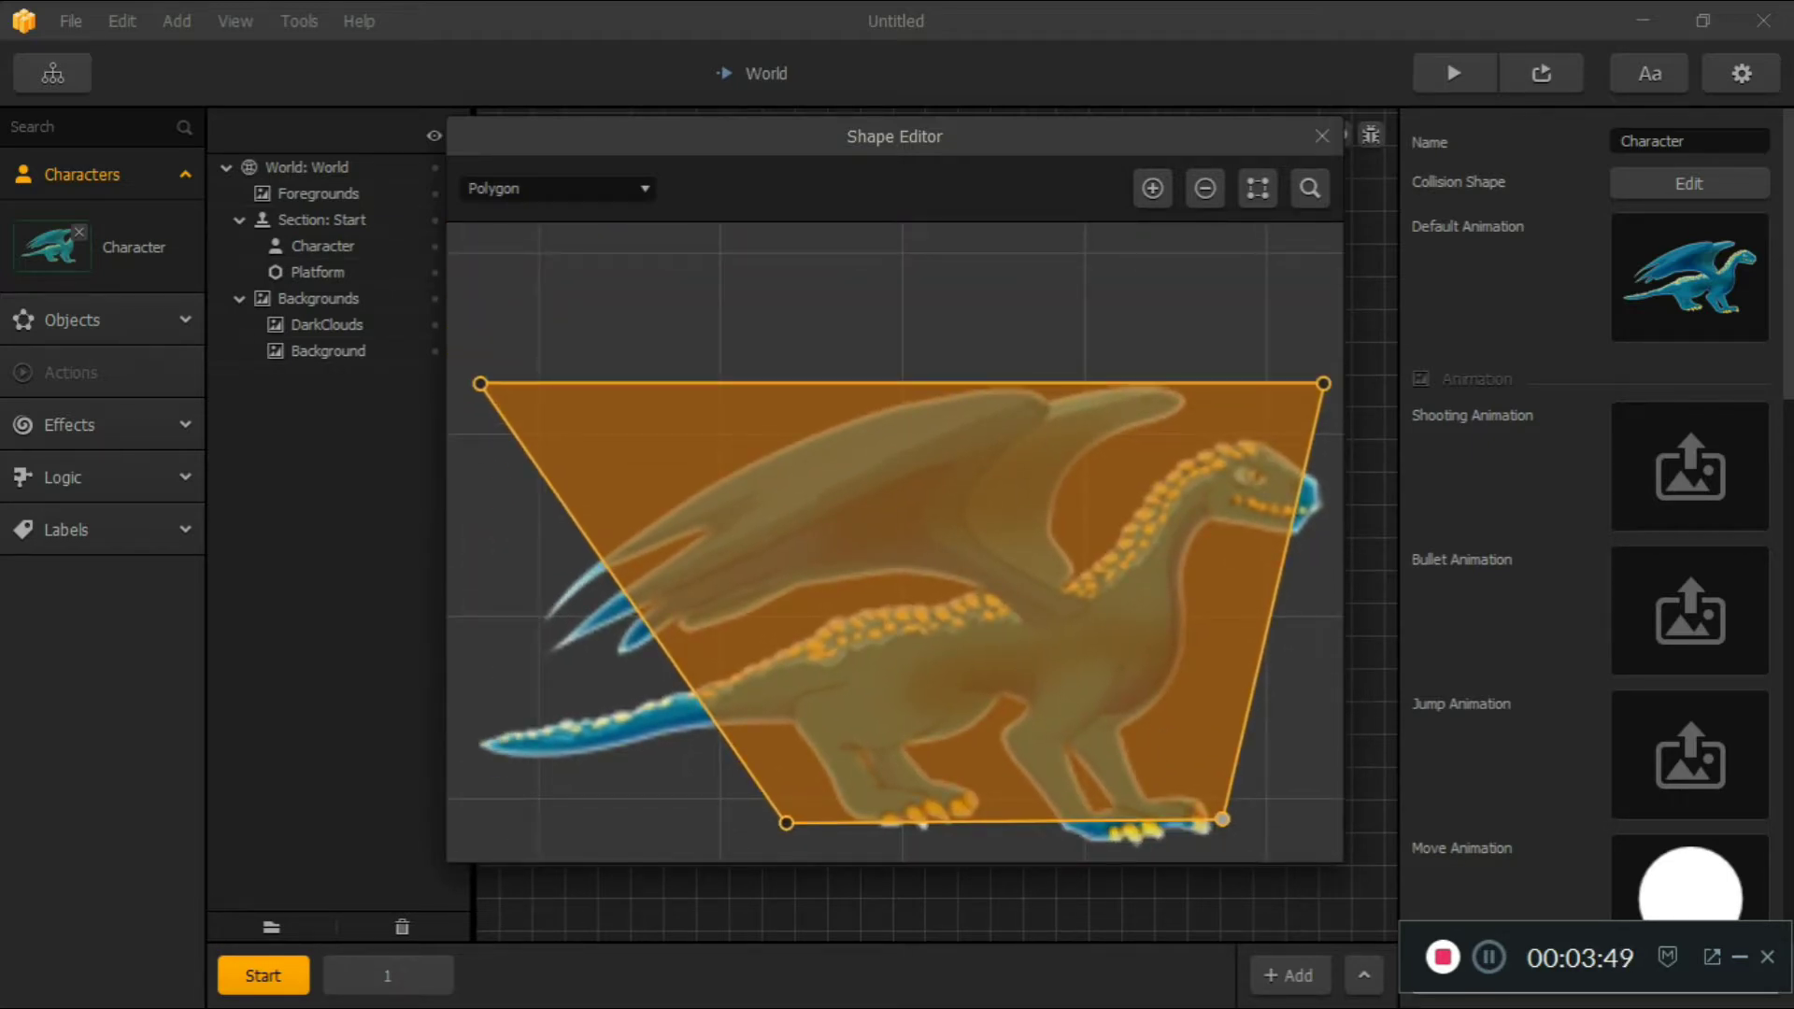
pyautogui.moveTo(479, 383); pyautogui.dragTo(470, 746)
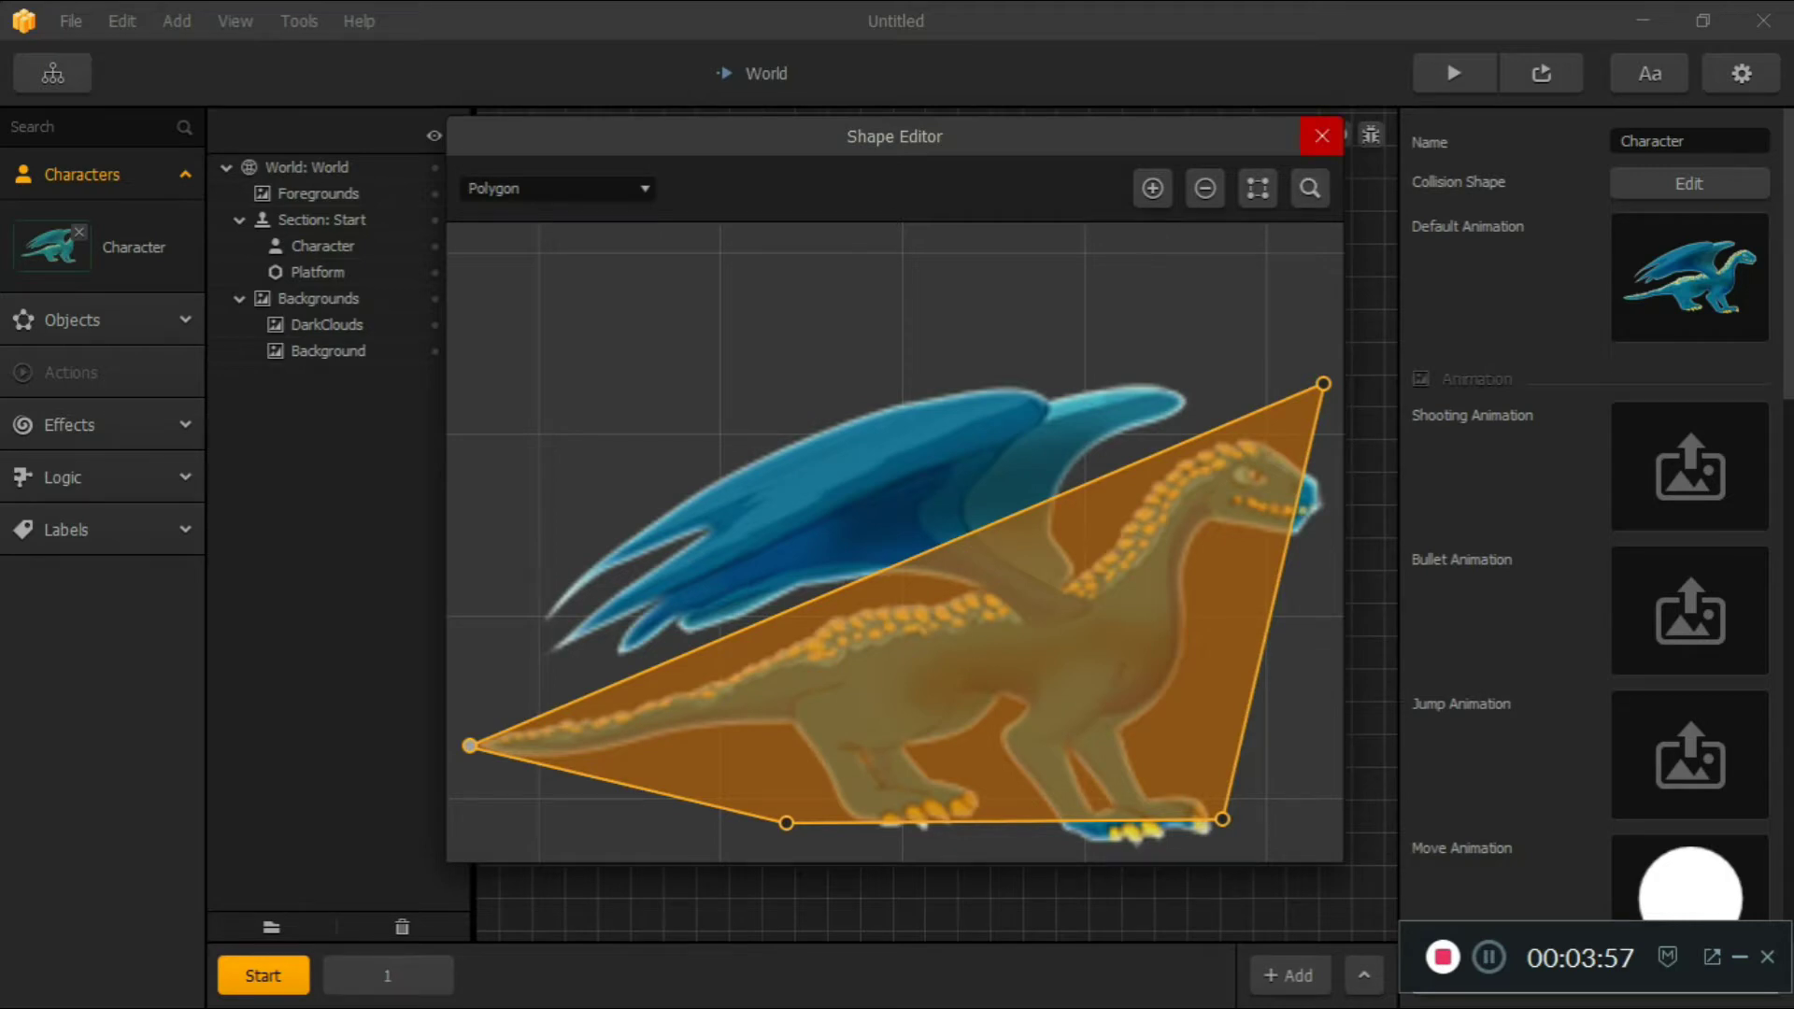
pyautogui.press('Escape')
pyautogui.click(1371, 133)
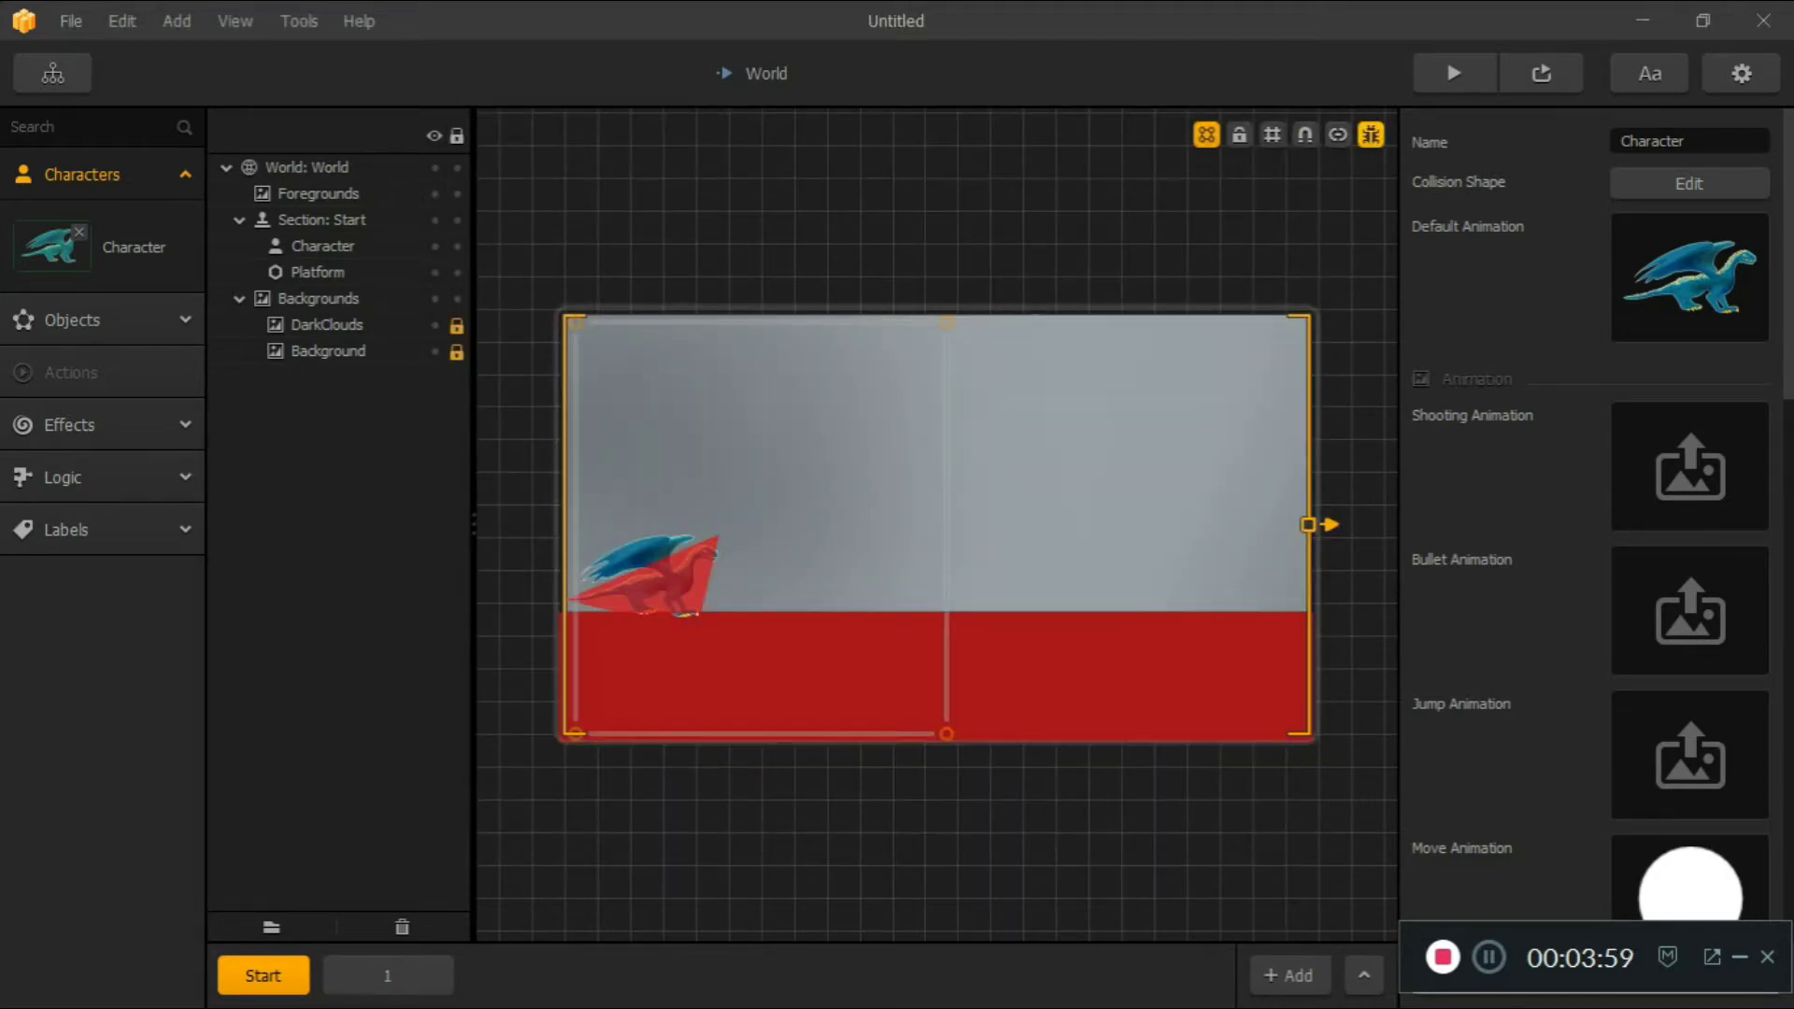
pyautogui.click(1371, 134)
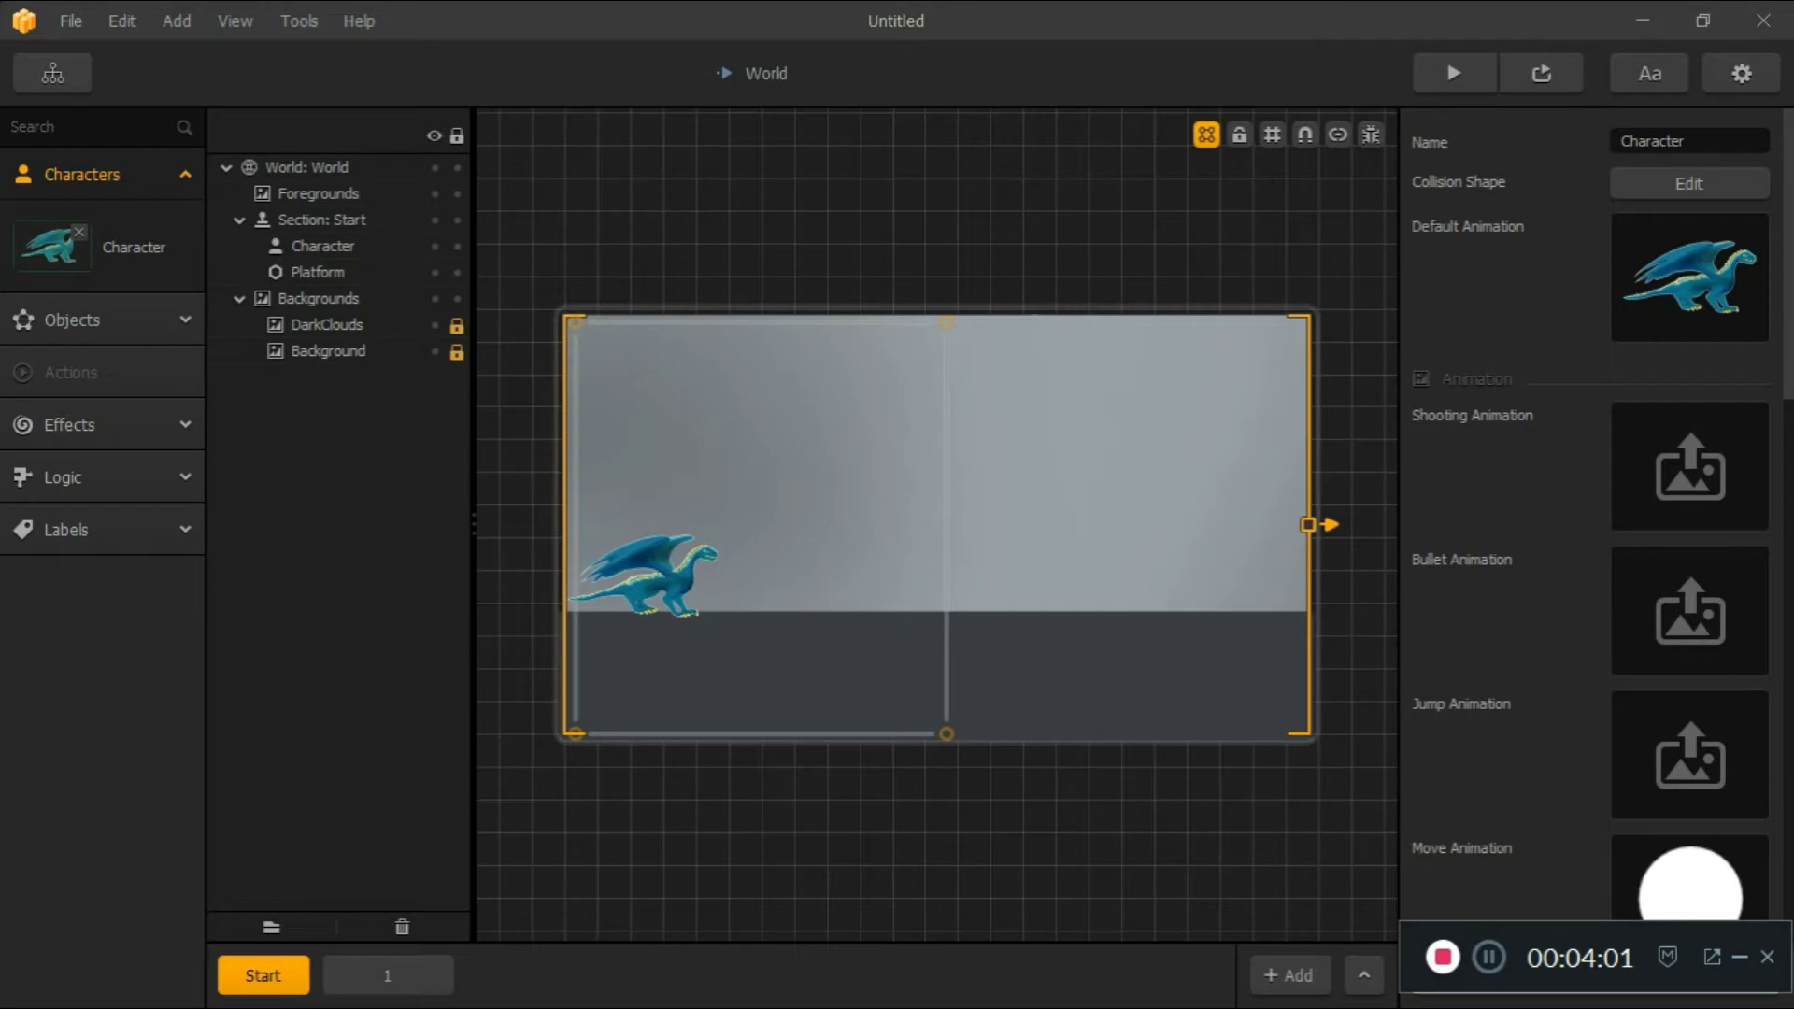
# Start the game in the preview and resize the preview window until the dragon and the on-screen controls fit
pyautogui.moveTo(1689, 278)
pyautogui.click(546, 294)
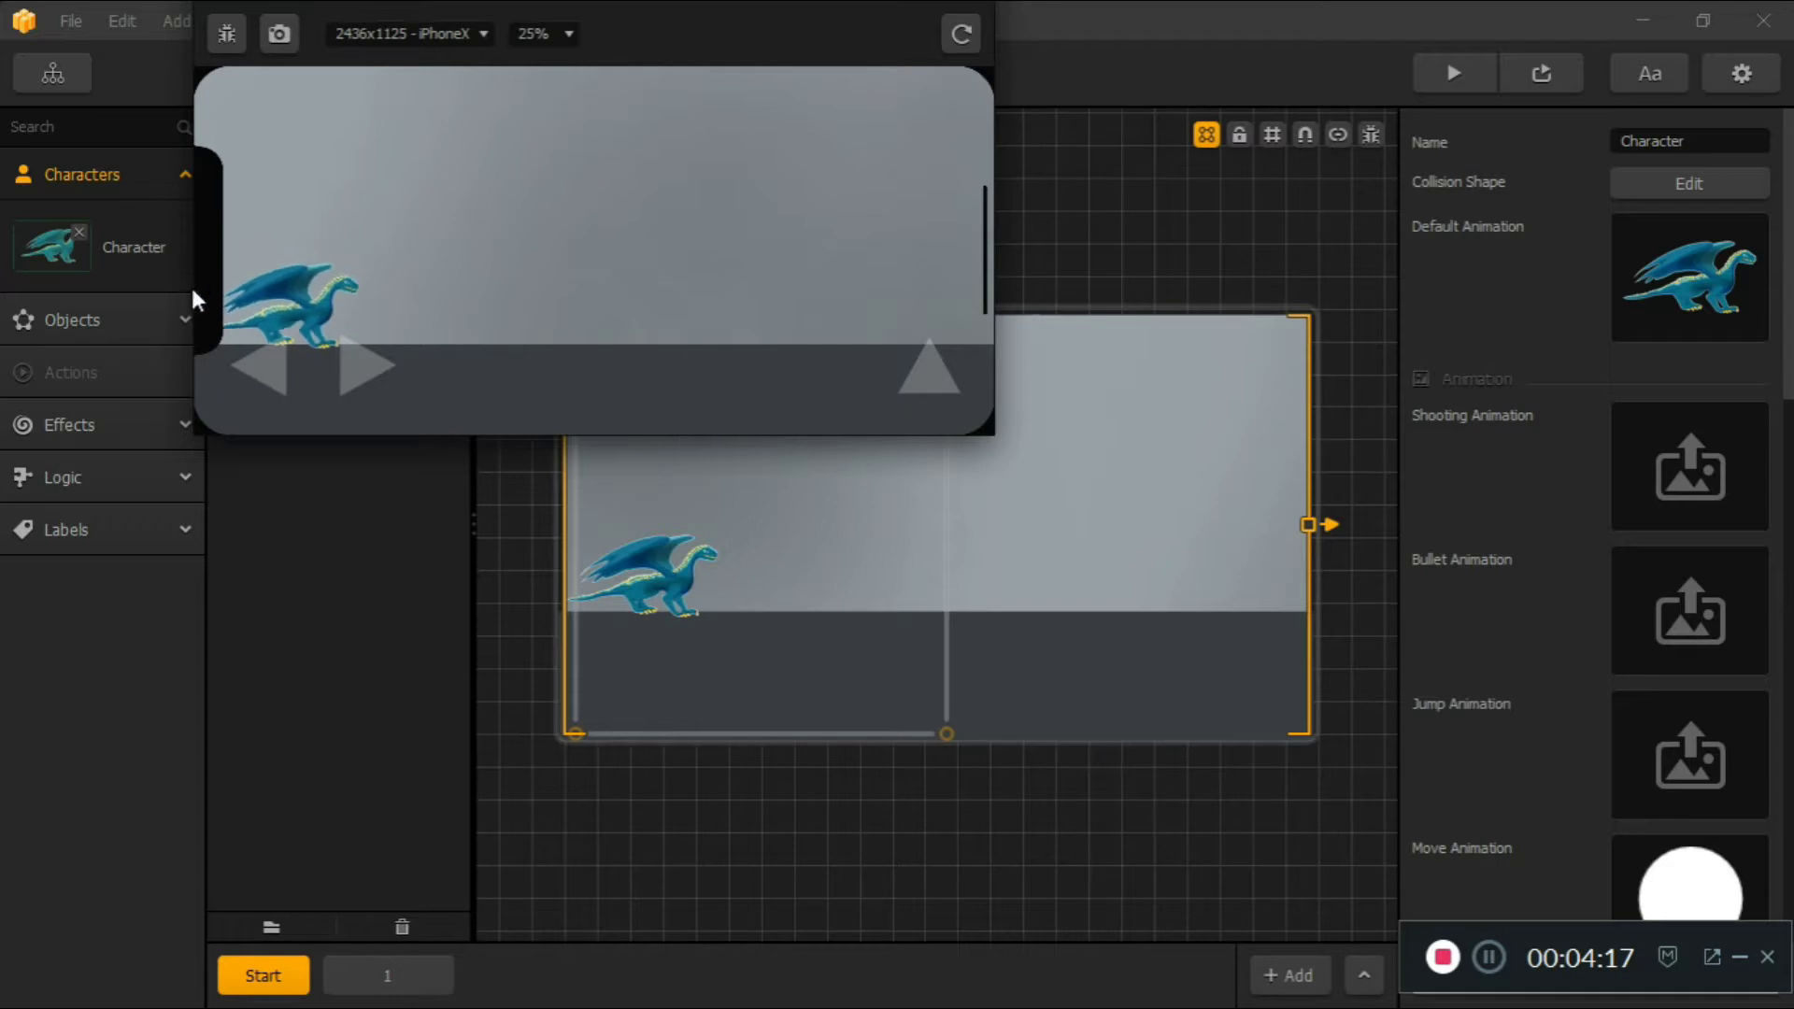
pyautogui.moveTo(187, 284); pyautogui.dragTo(75, 297)
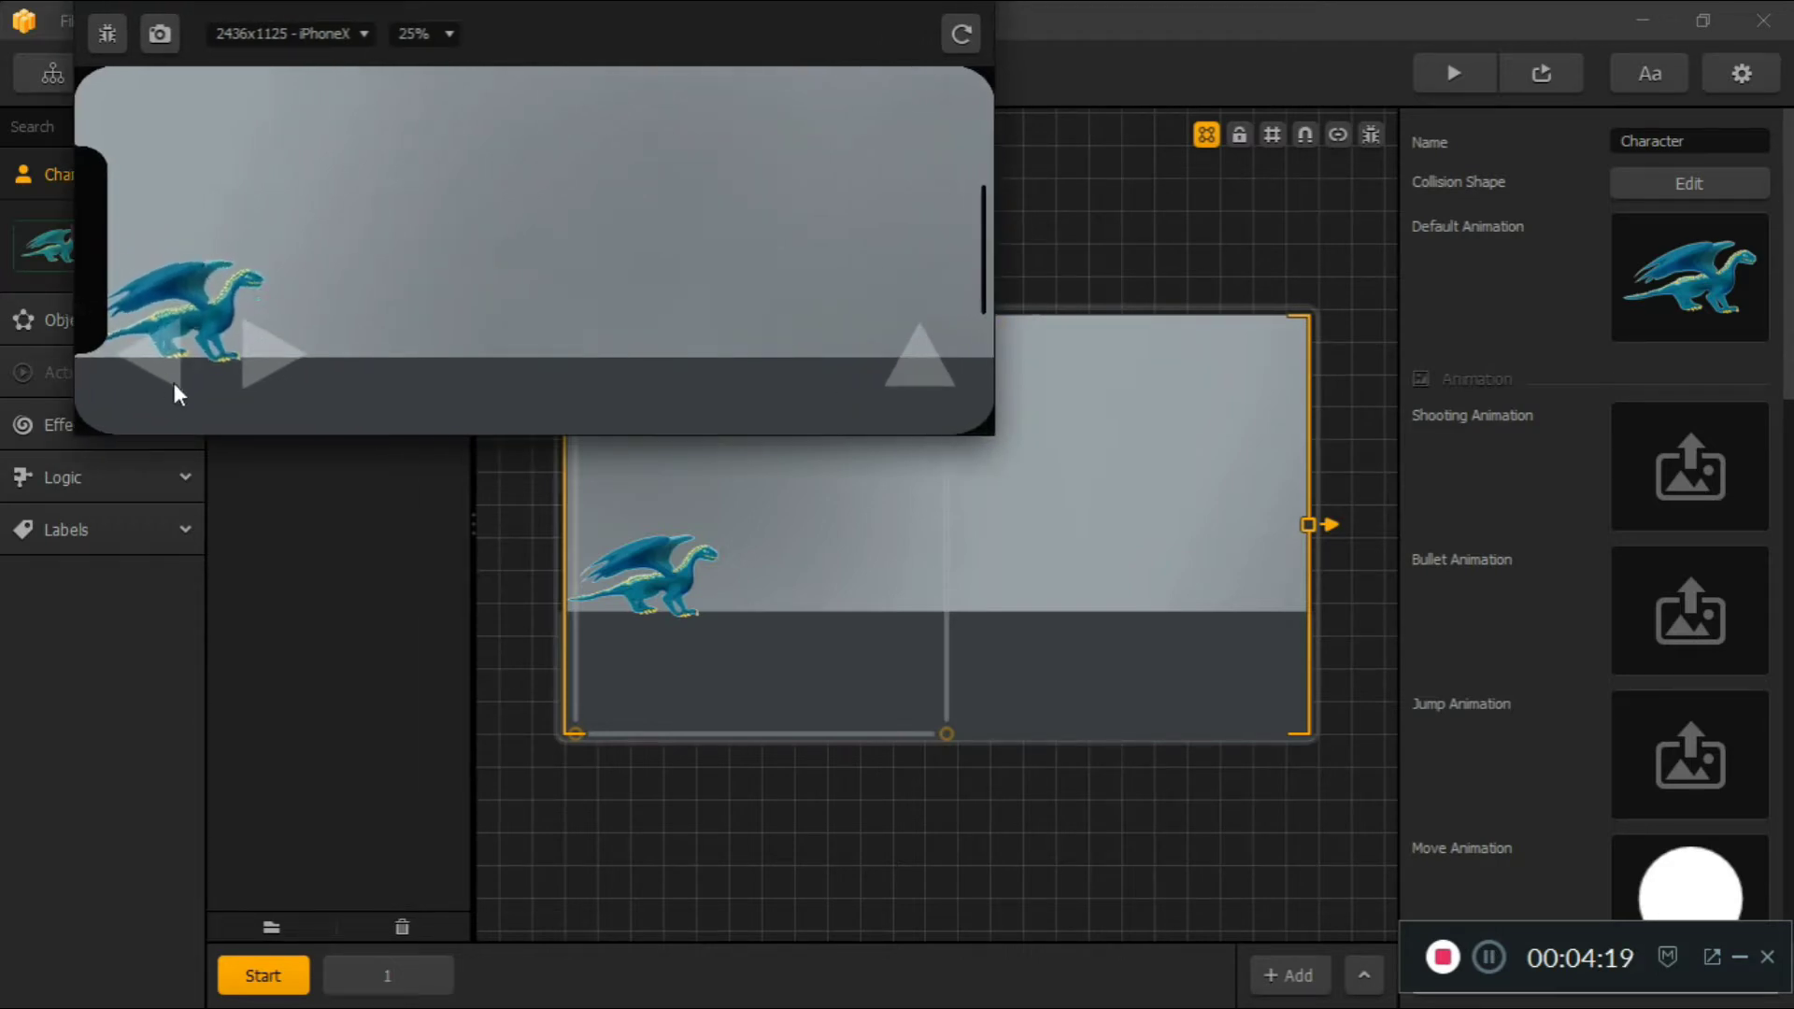
pyautogui.moveTo(231, 436); pyautogui.dragTo(196, 710)
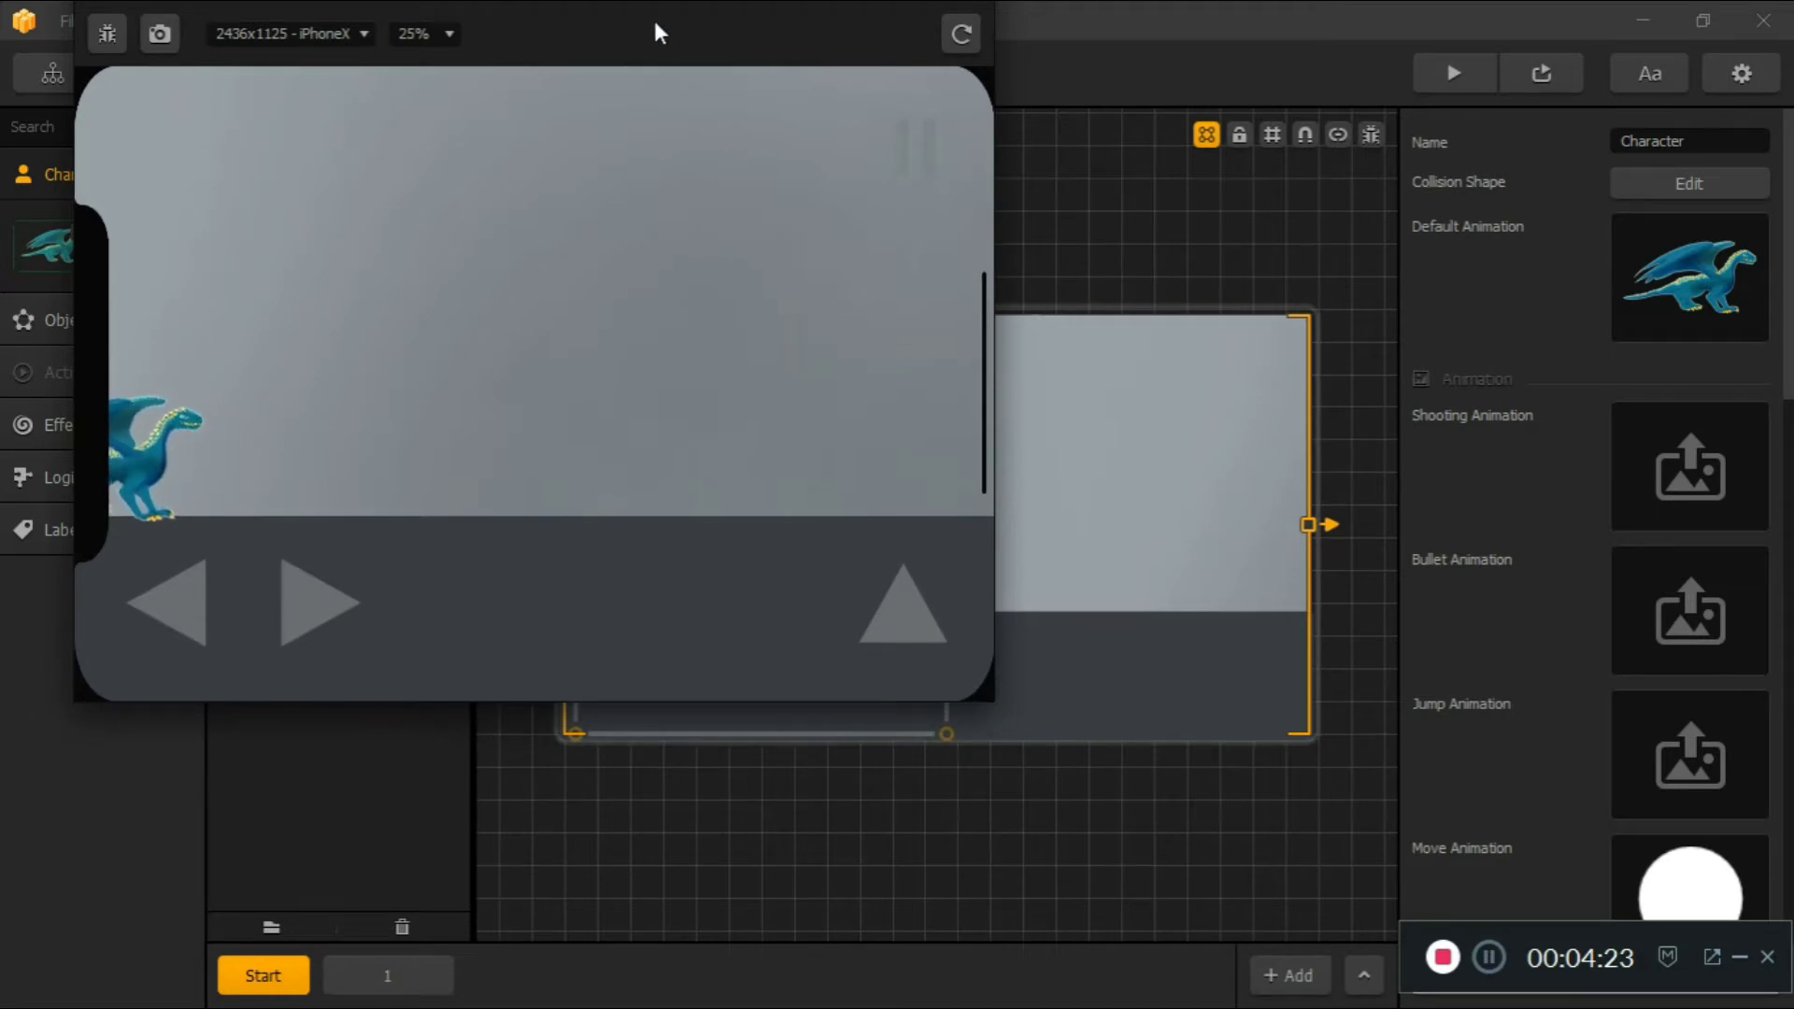
pyautogui.moveTo(996, 273); pyautogui.dragTo(1527, 292)
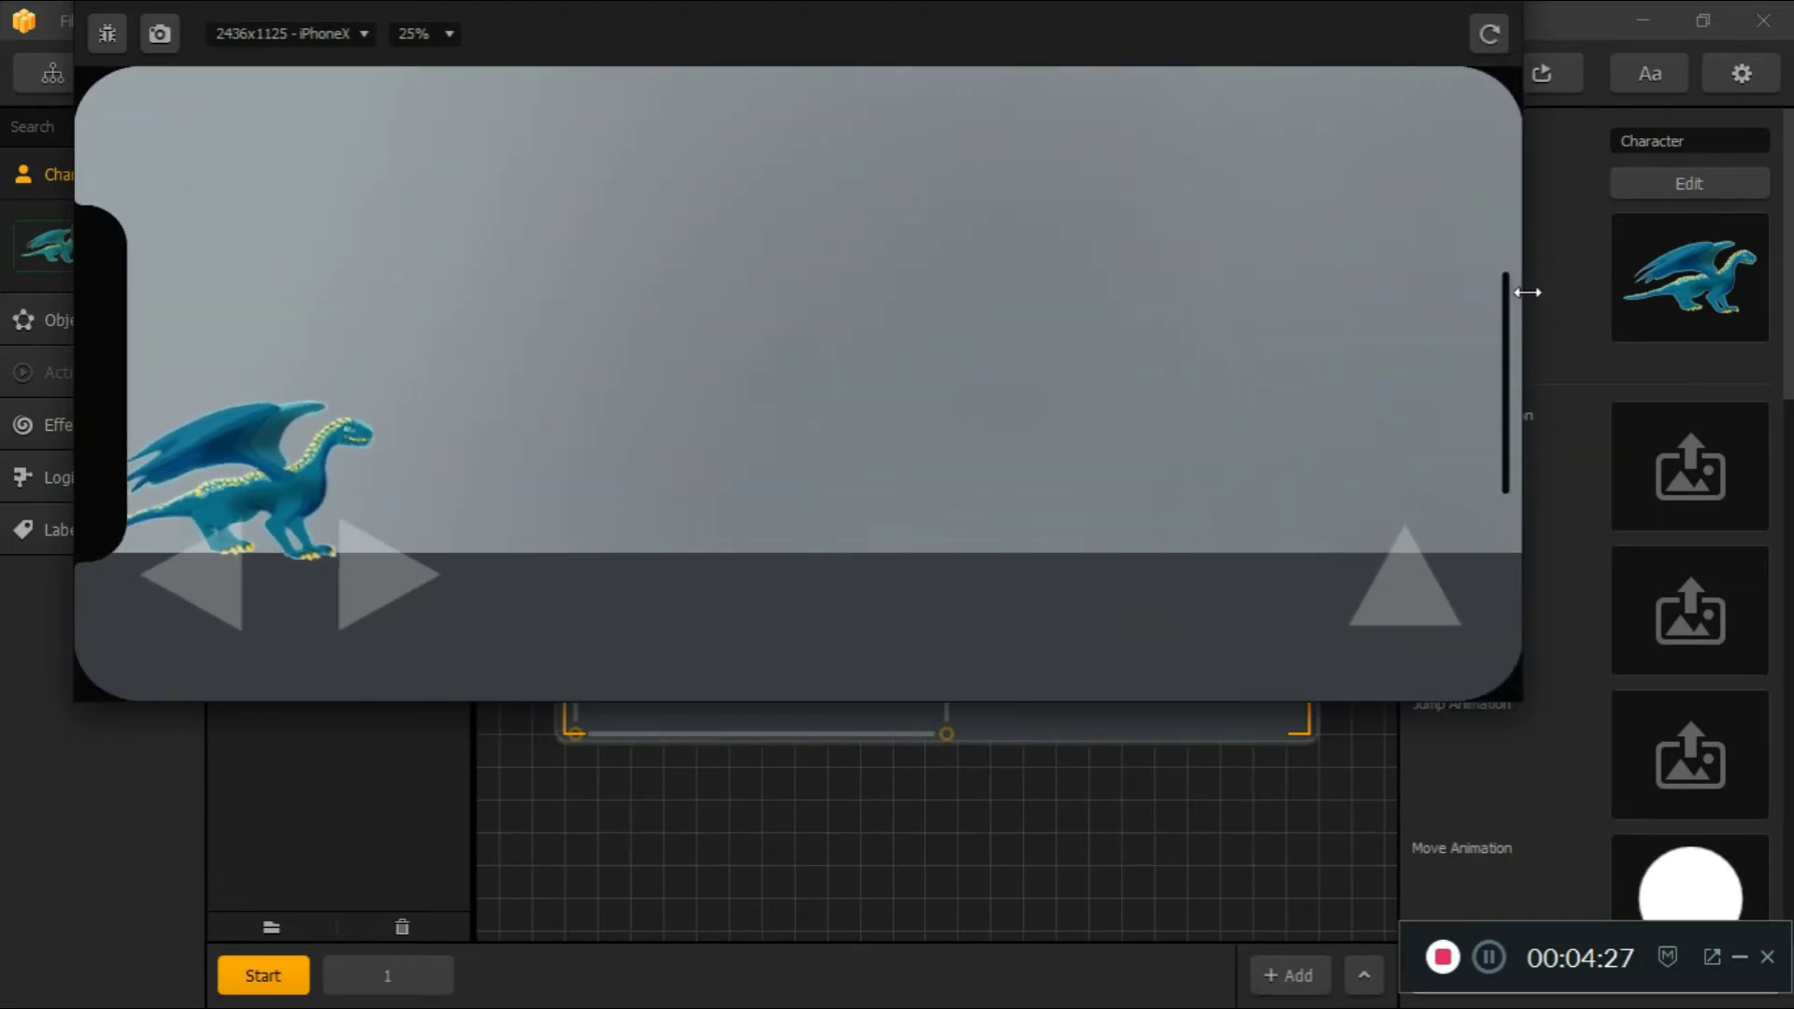
pyautogui.moveTo(1389, 298); pyautogui.dragTo(965, 243)
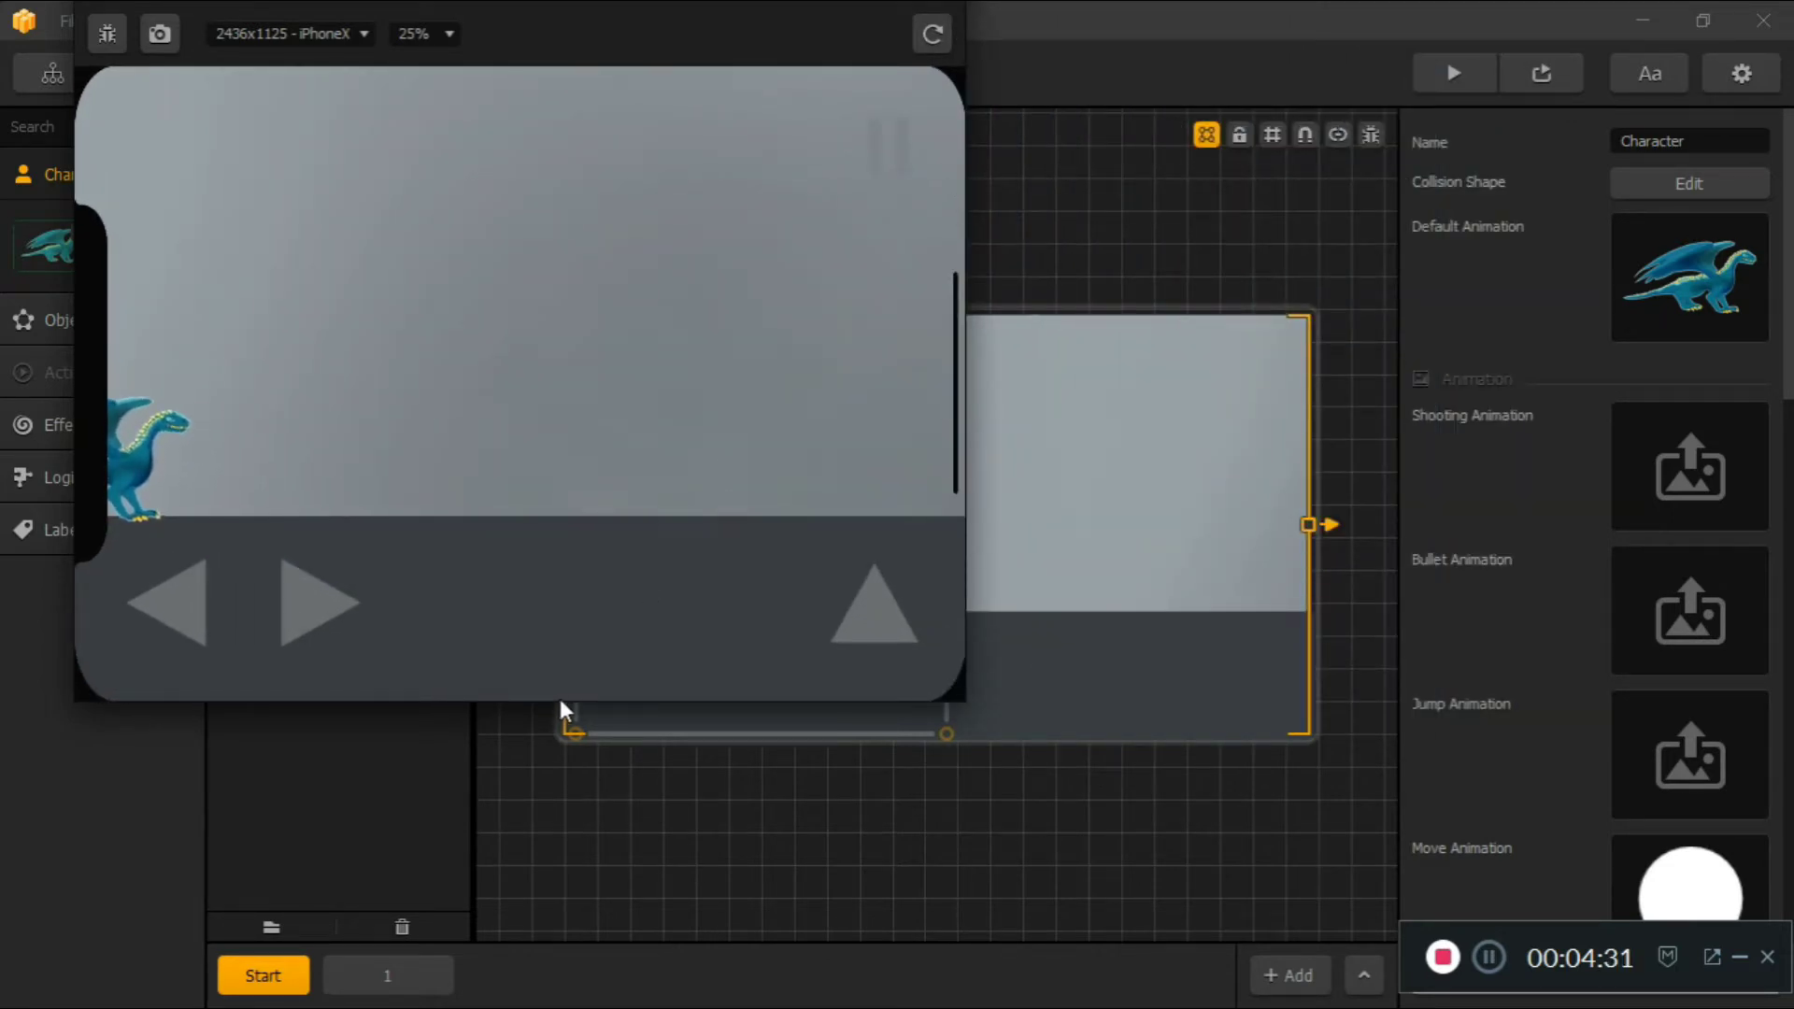
pyautogui.moveTo(568, 703); pyautogui.dragTo(632, 469)
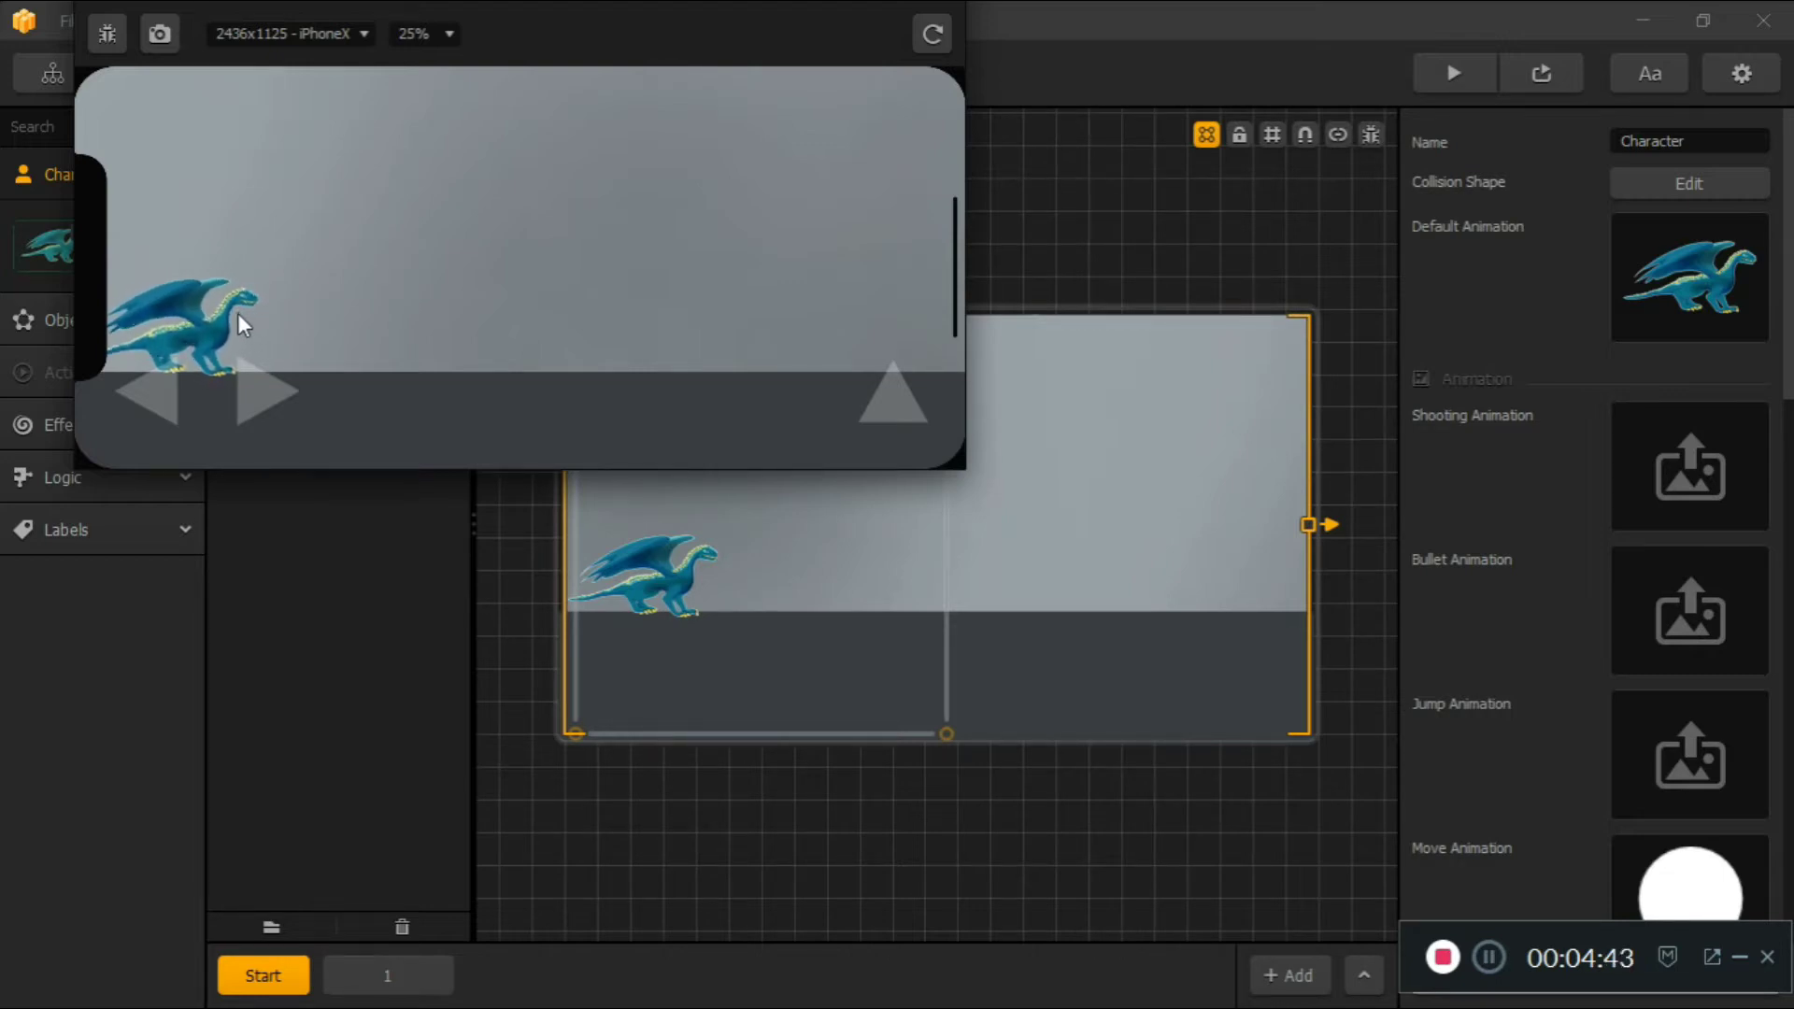
# Test moving the character forward and backward in the preview, and return to the scene editor
pyautogui.click(252, 395)
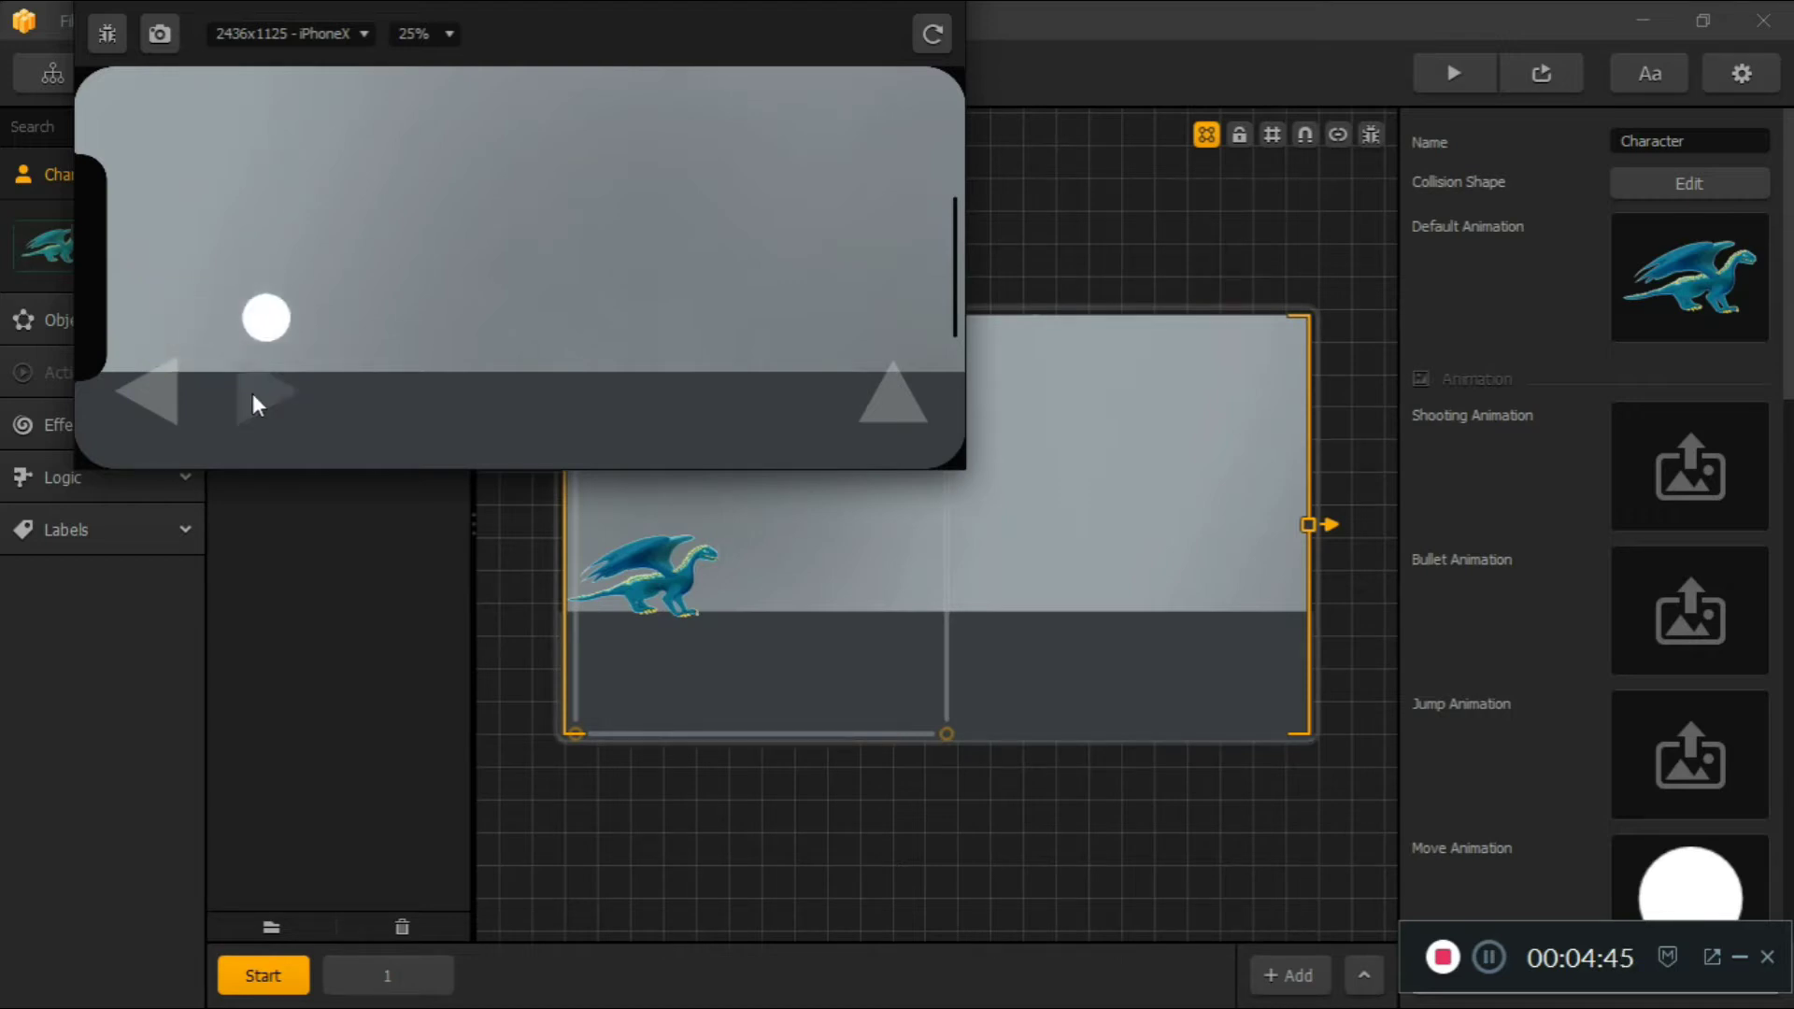
pyautogui.click(141, 378)
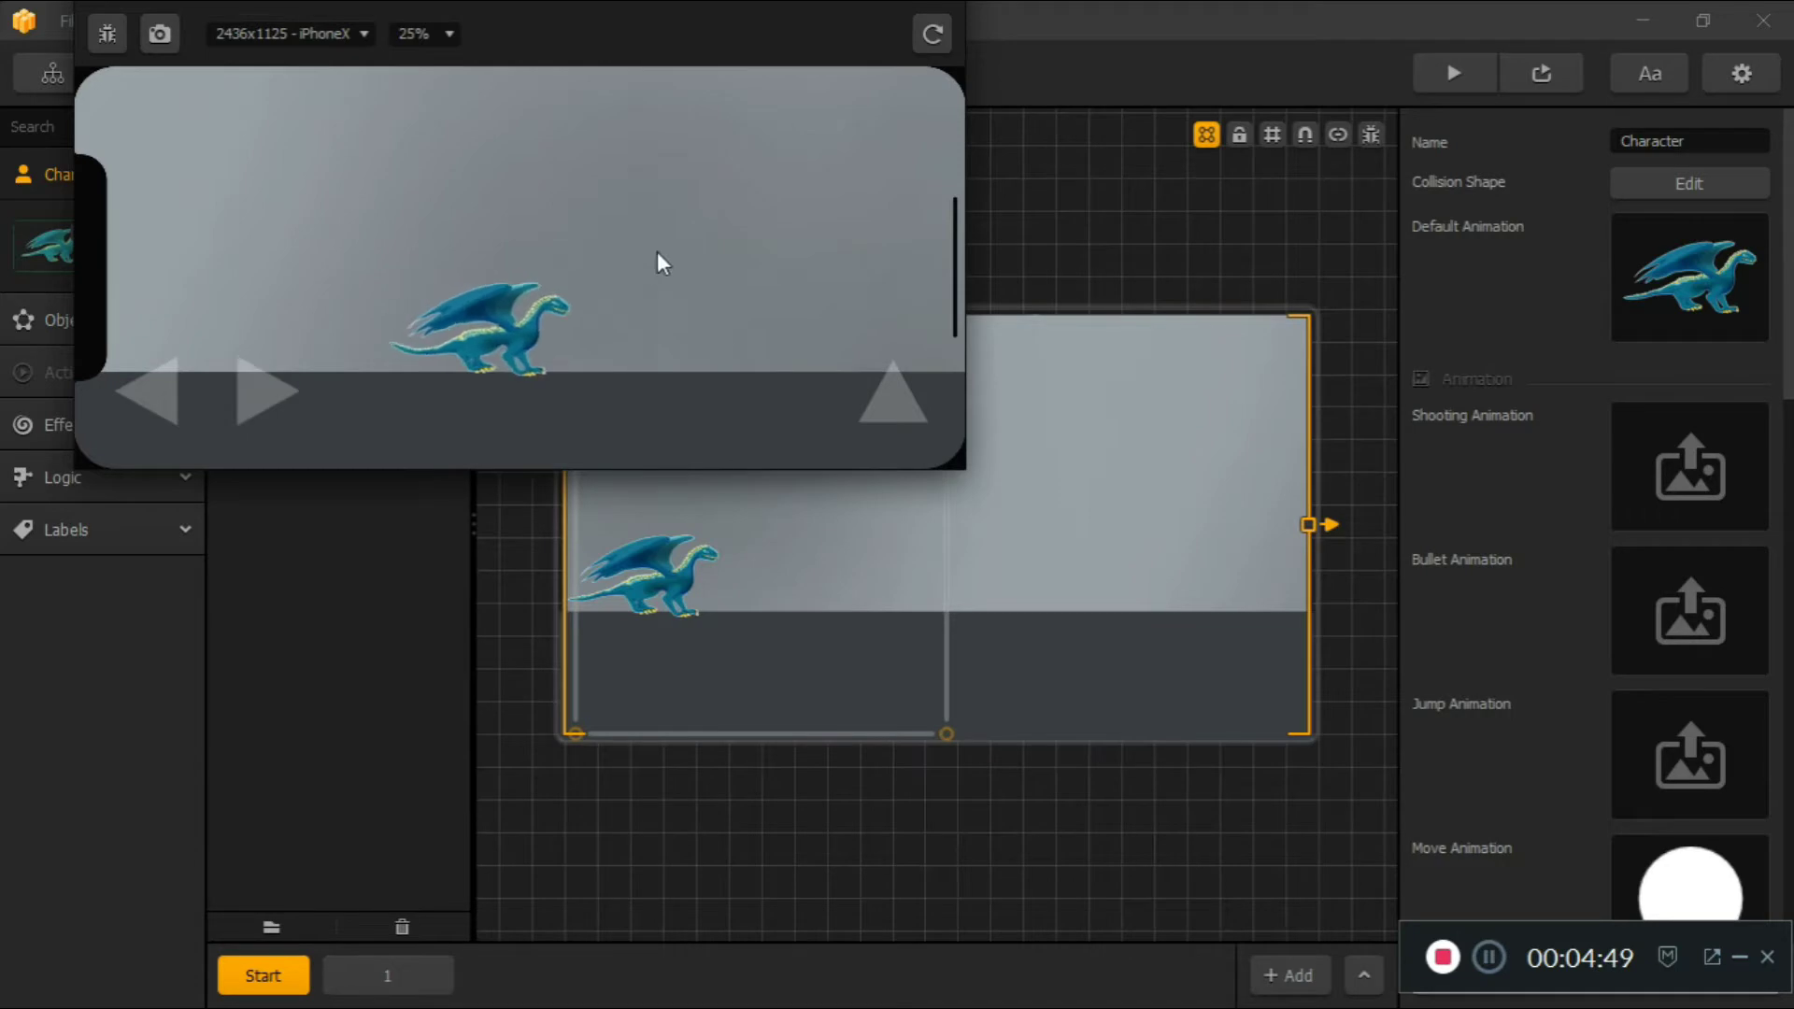
pyautogui.click(1155, 236)
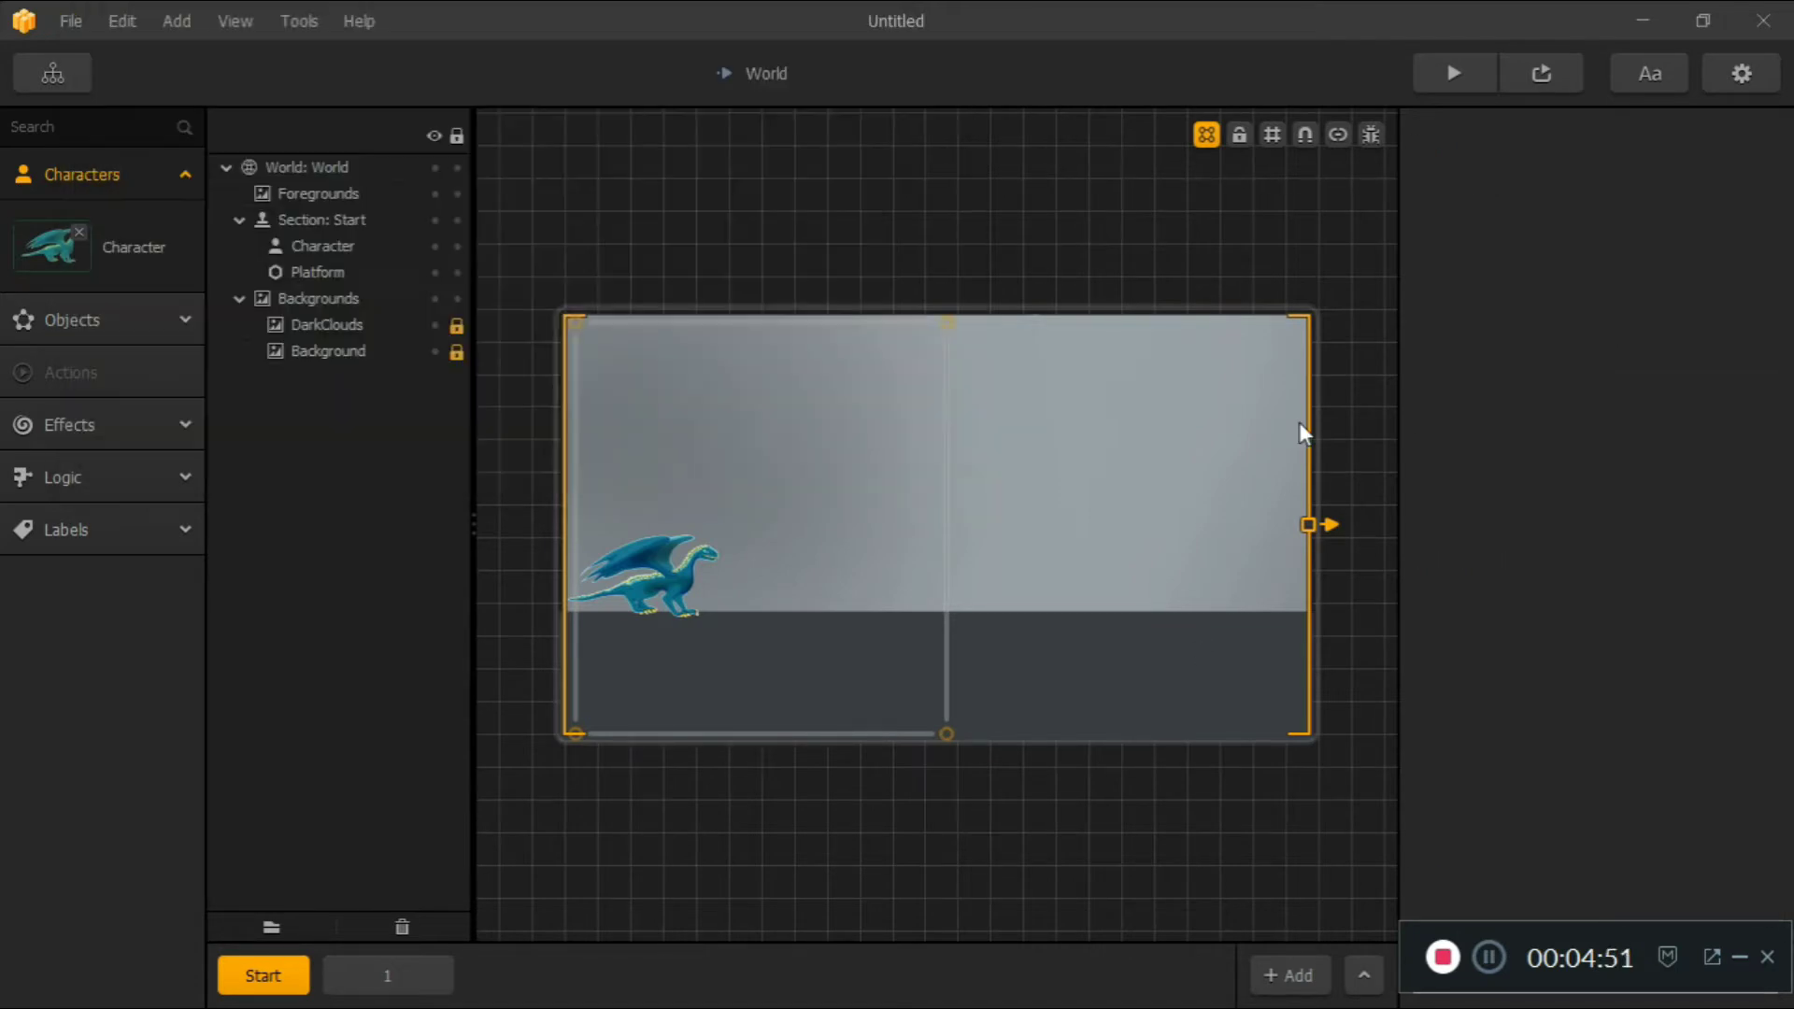
# Bring up the Character asset's Move Animation slot, and find the walk frames in the Dragon folder in File Explorer
pyautogui.click(60, 242)
pyautogui.scroll(-4, 1700, 309)
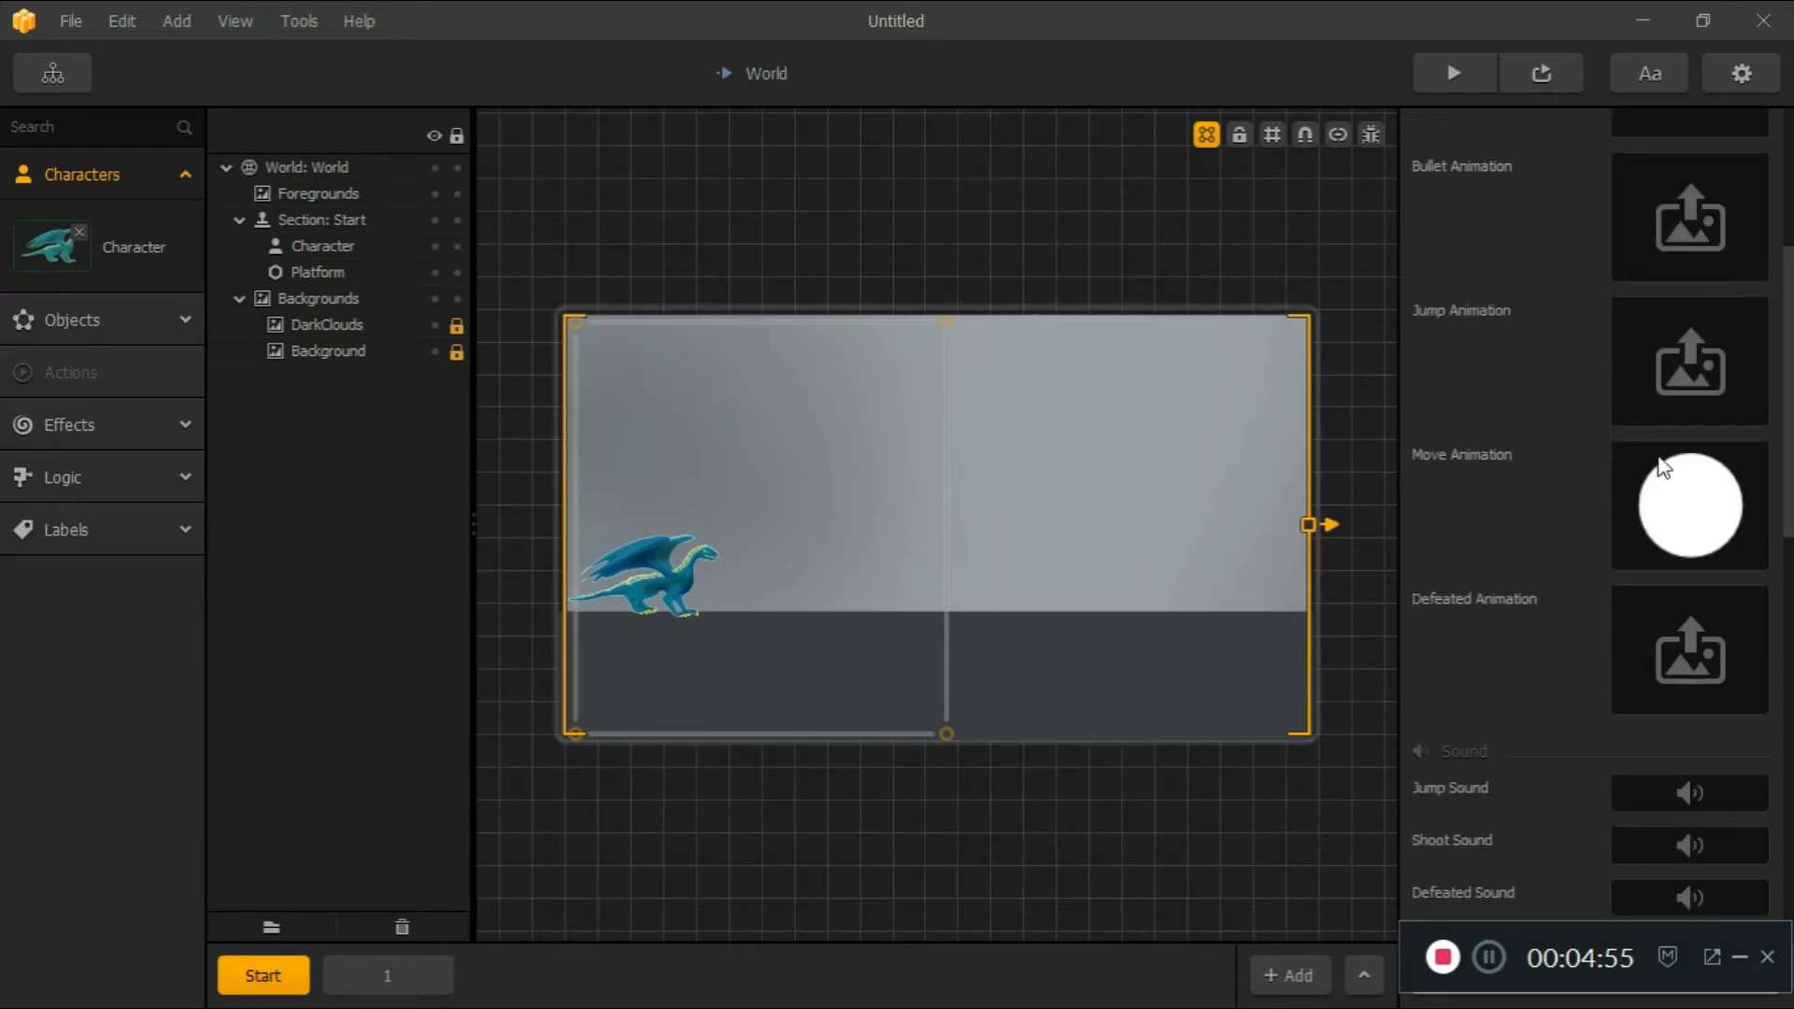
pyautogui.moveTo(1673, 482)
pyautogui.click(1490, 962)
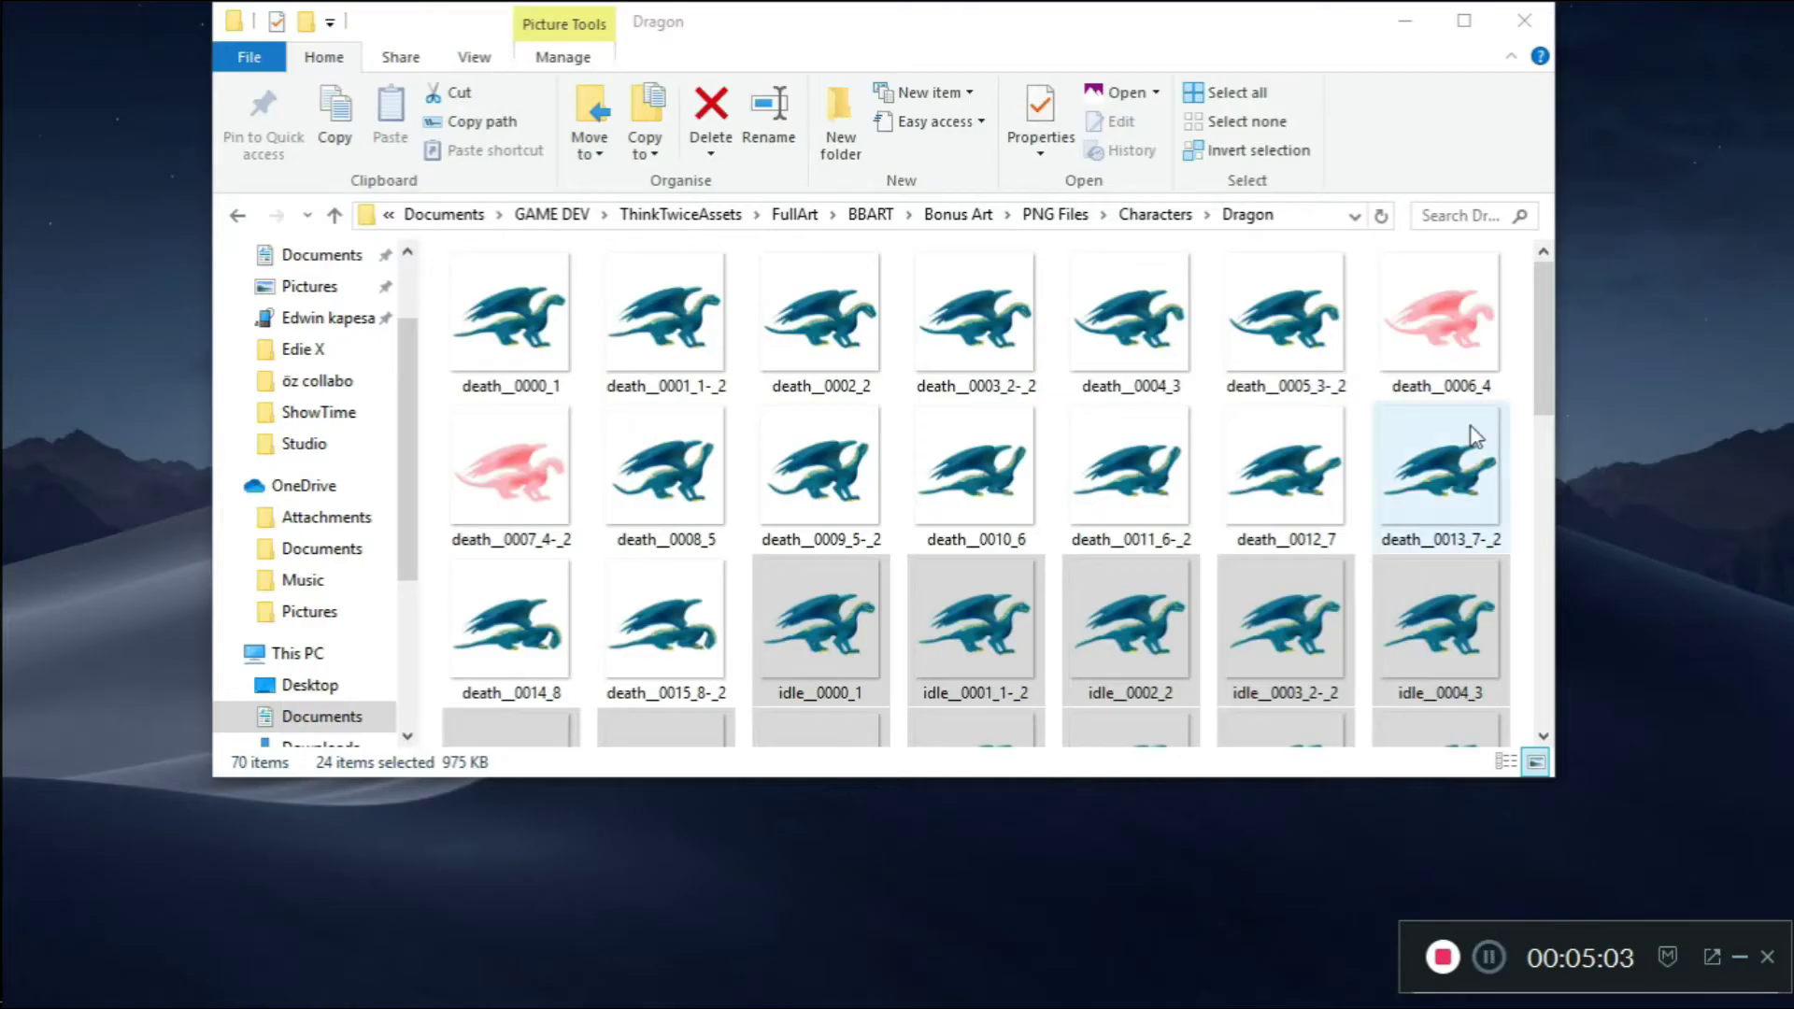
pyautogui.moveTo(1543, 341); pyautogui.dragTo(1547, 523)
pyautogui.click(1490, 963)
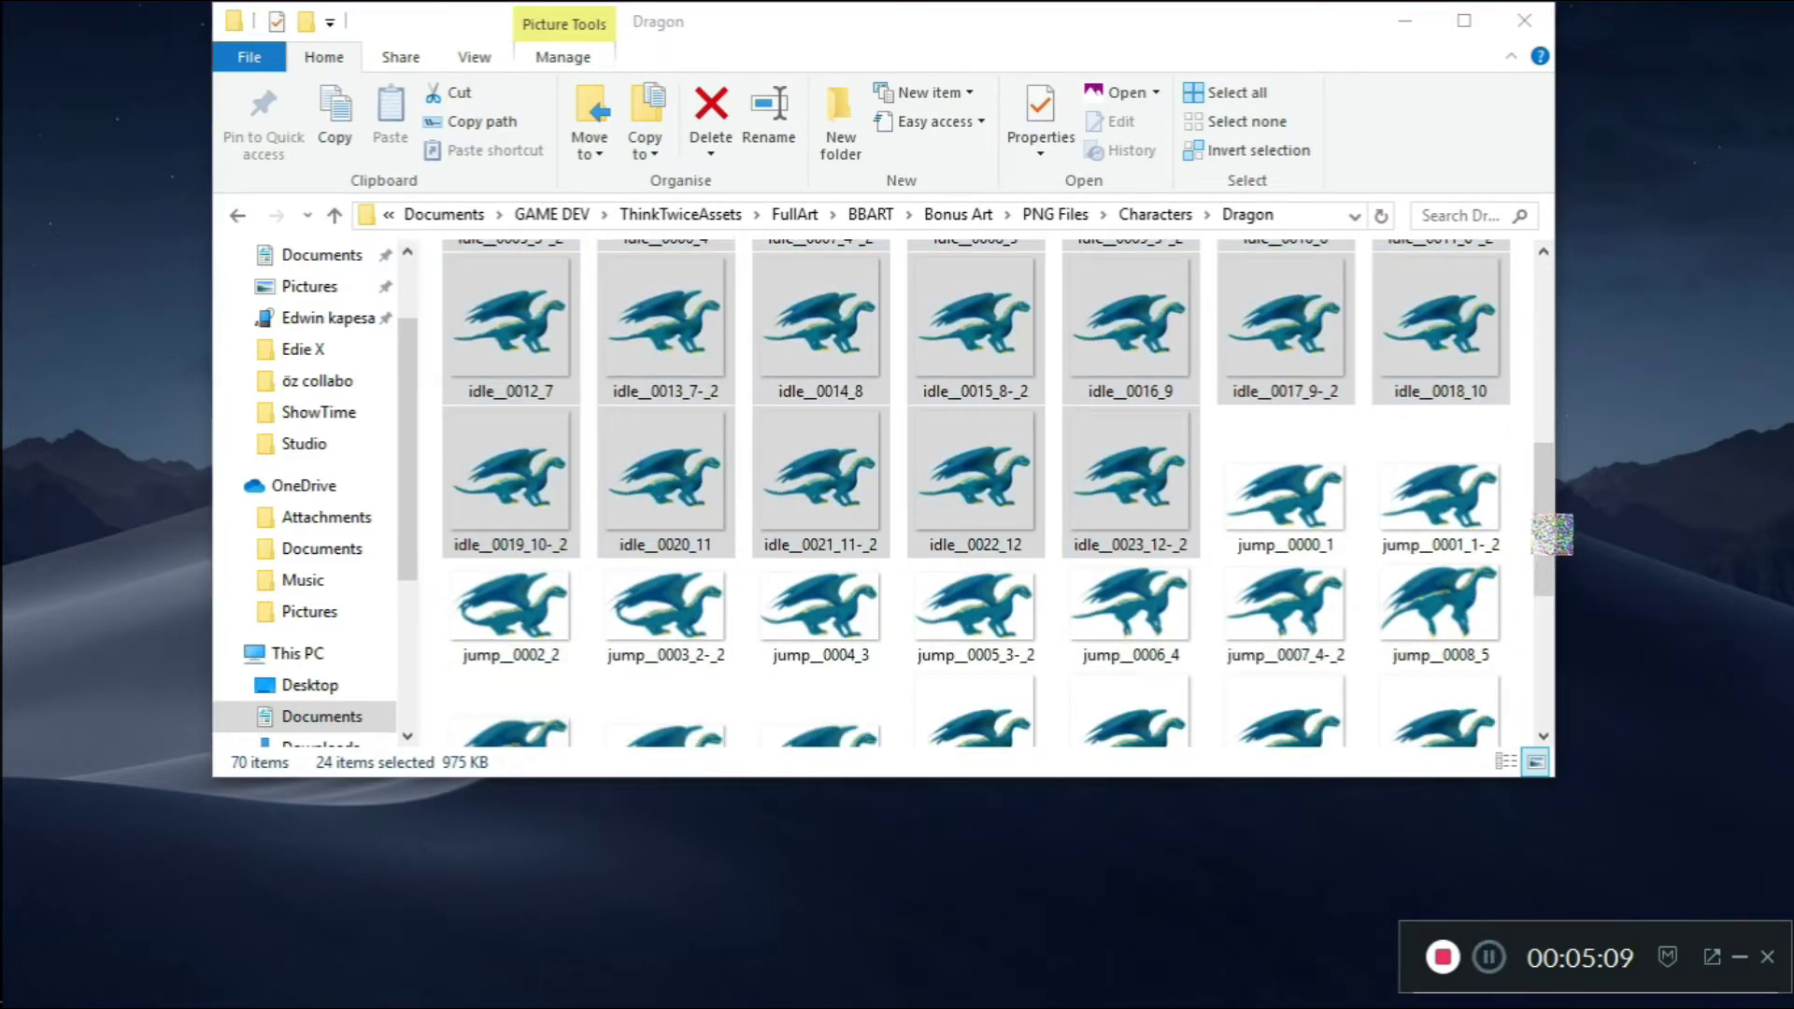
pyautogui.moveTo(1544, 525); pyautogui.dragTo(1546, 544)
pyautogui.scroll(-3, 1308, 486)
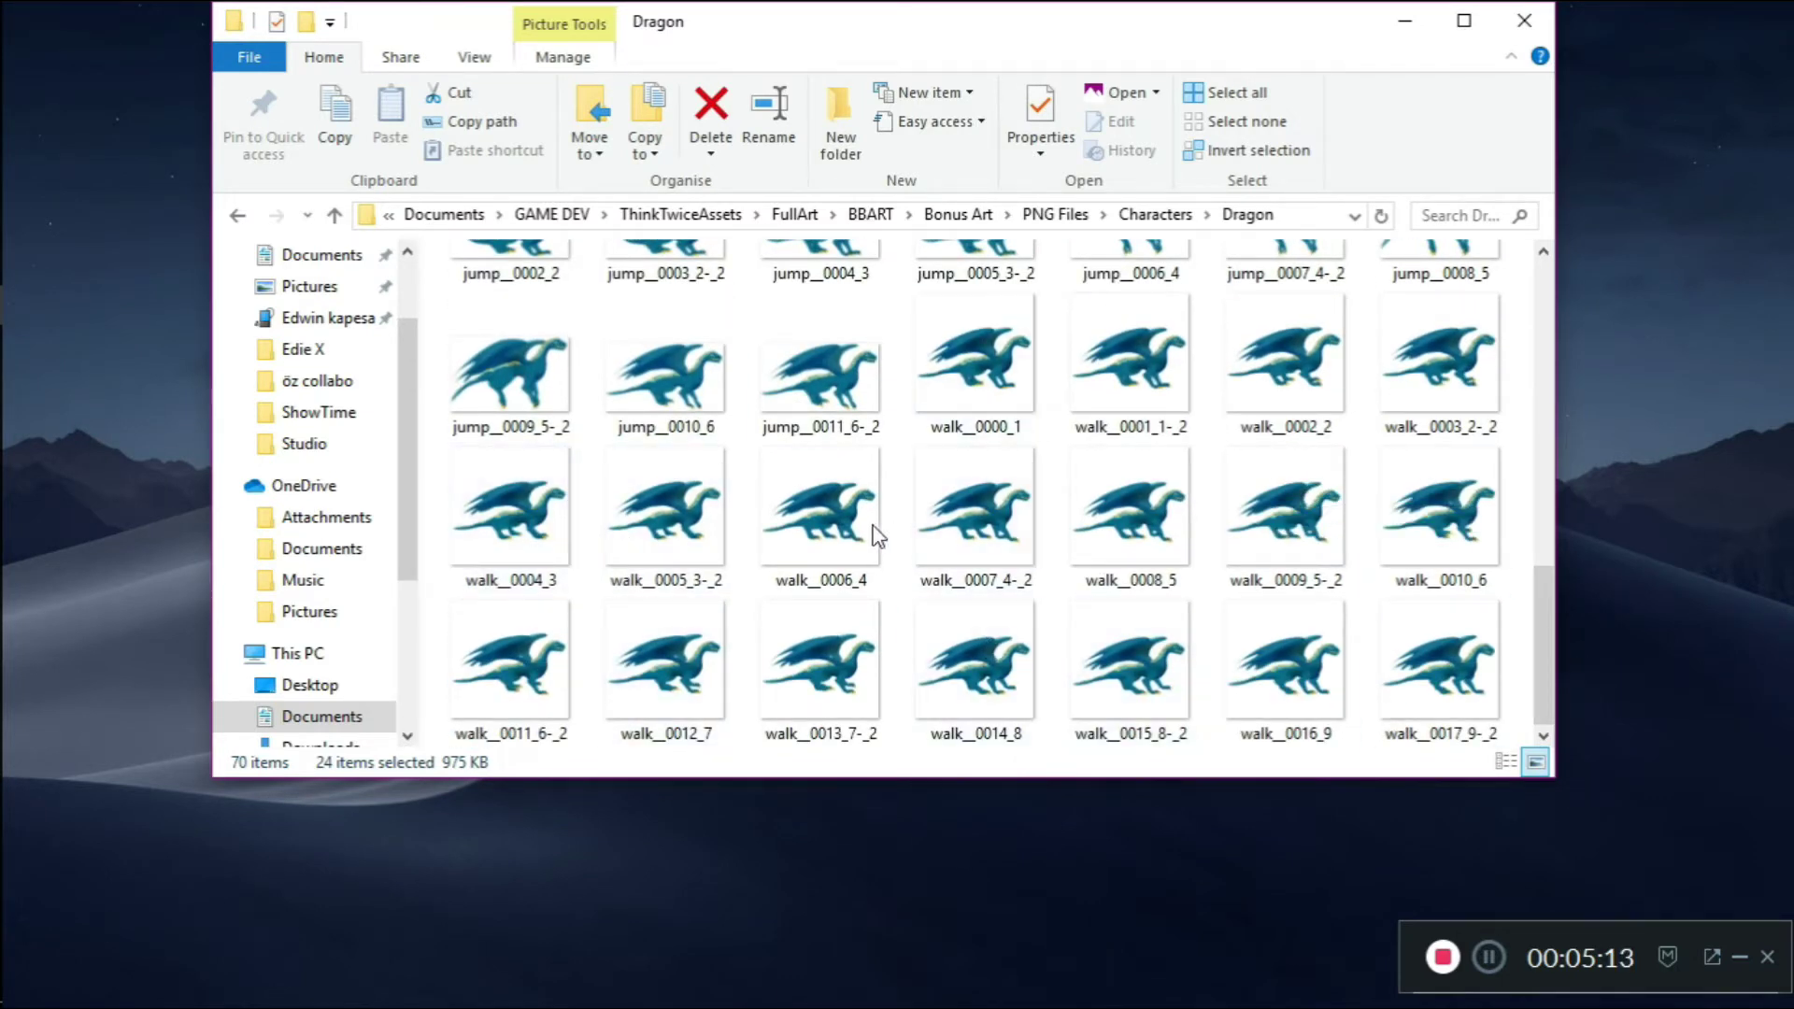
# Replace the Character's Move Animation in Buildbox with all dragon walk frames, from walk__0000_1 to walk__0017_9-_2
pyautogui.click(995, 407)
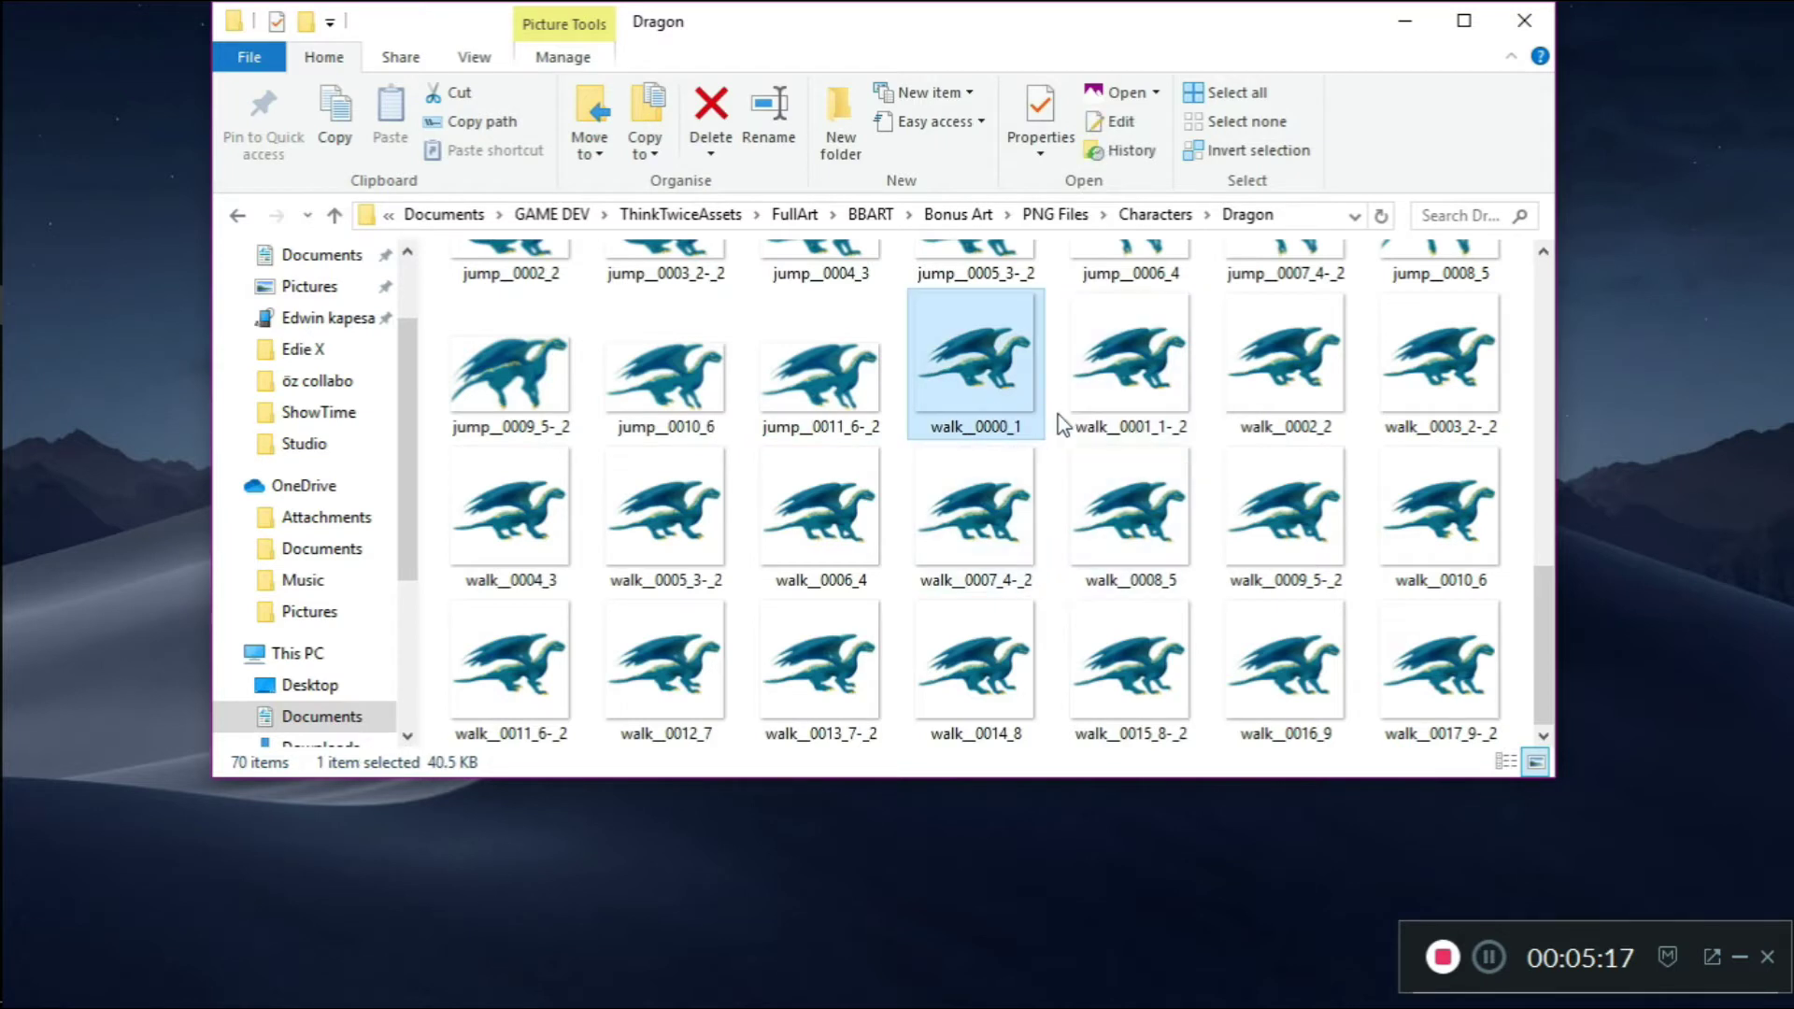
pyautogui.keyDown('ctrl'); pyautogui.click(1130, 383); pyautogui.keyUp('ctrl')
pyautogui.keyDown('ctrl'); pyautogui.click(1280, 378); pyautogui.keyUp('ctrl')
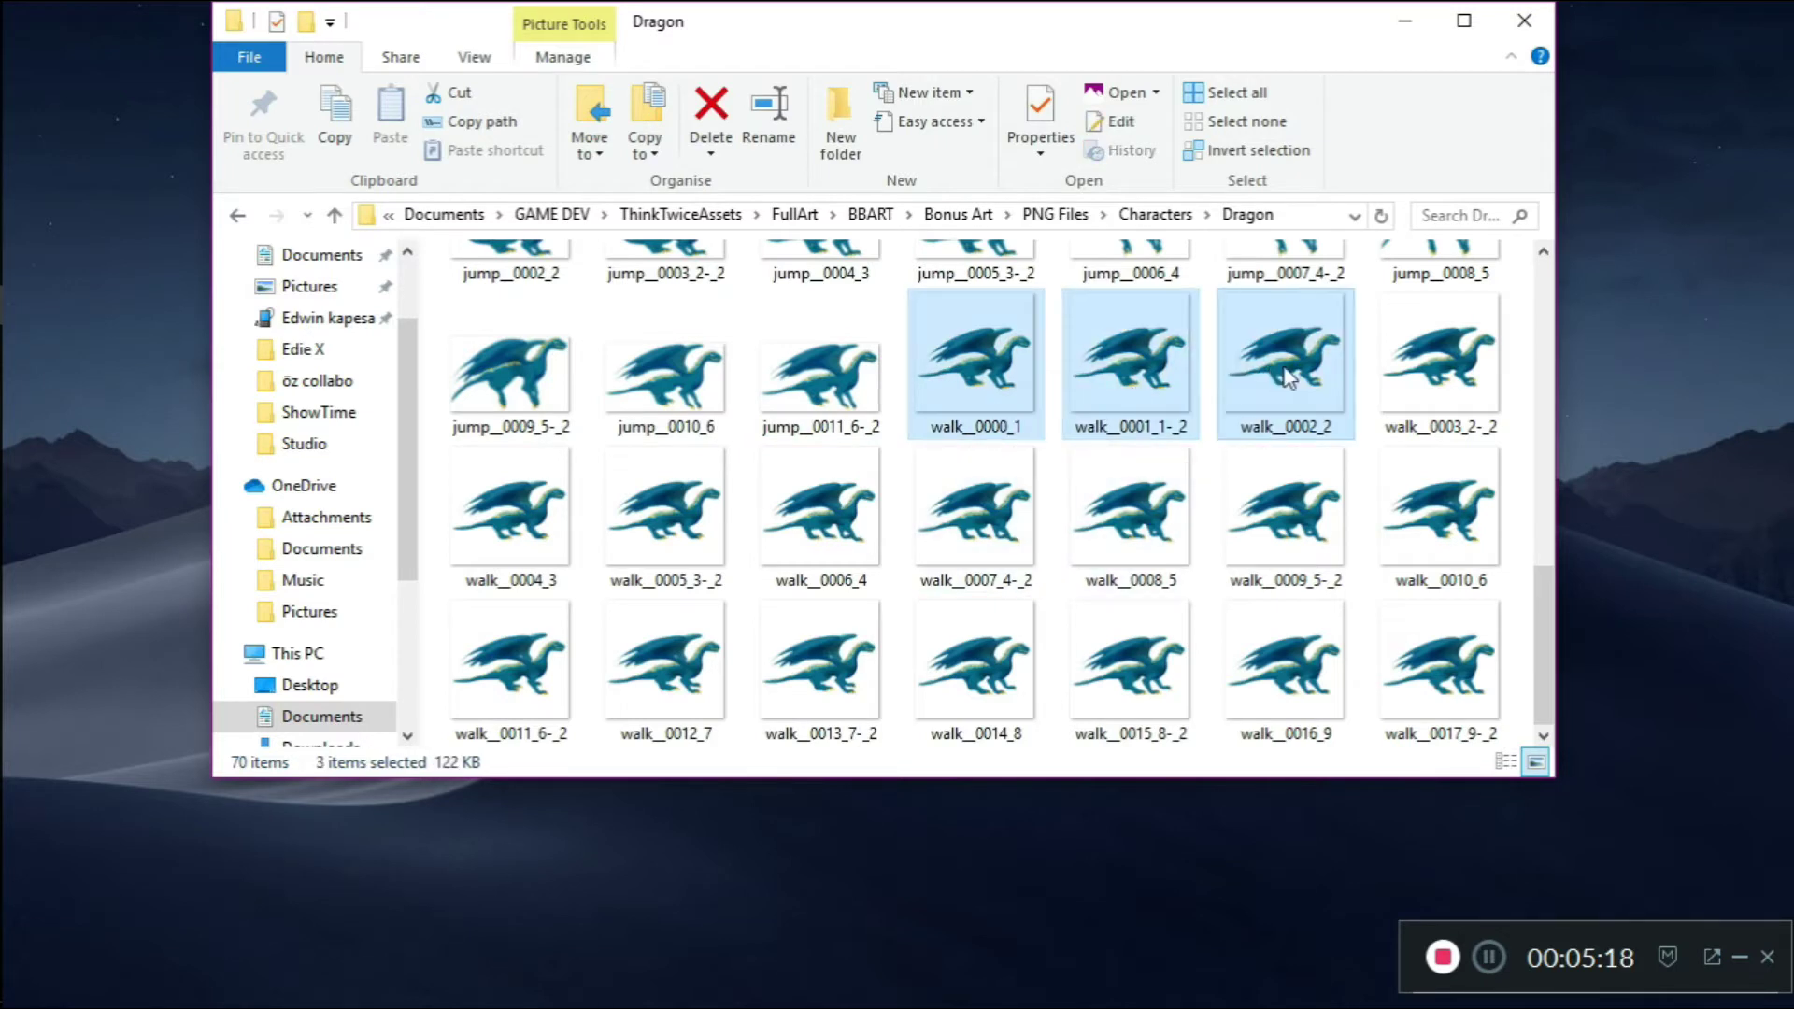
pyautogui.keyDown('ctrl'); pyautogui.click(1405, 392); pyautogui.keyUp('ctrl')
pyautogui.keyDown('ctrl'); pyautogui.click(1413, 505); pyautogui.keyUp('ctrl')
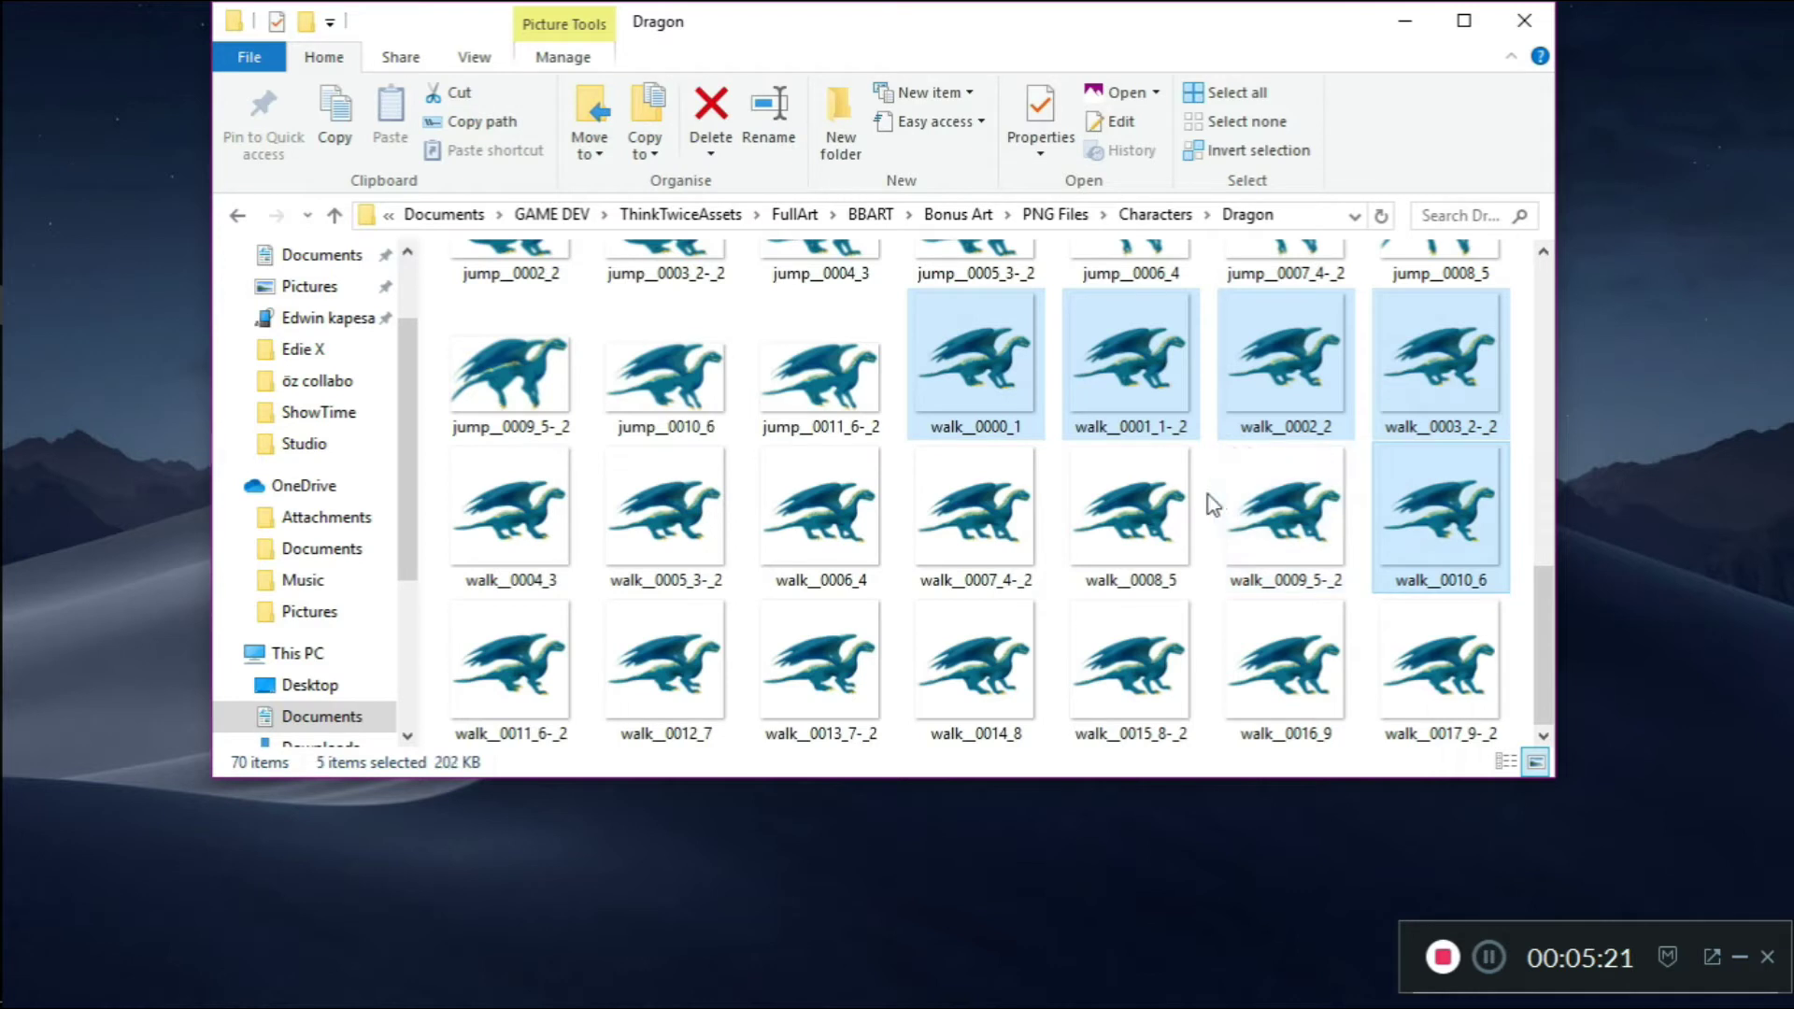
pyautogui.keyDown('ctrl'); pyautogui.click(1170, 520); pyautogui.keyUp('ctrl')
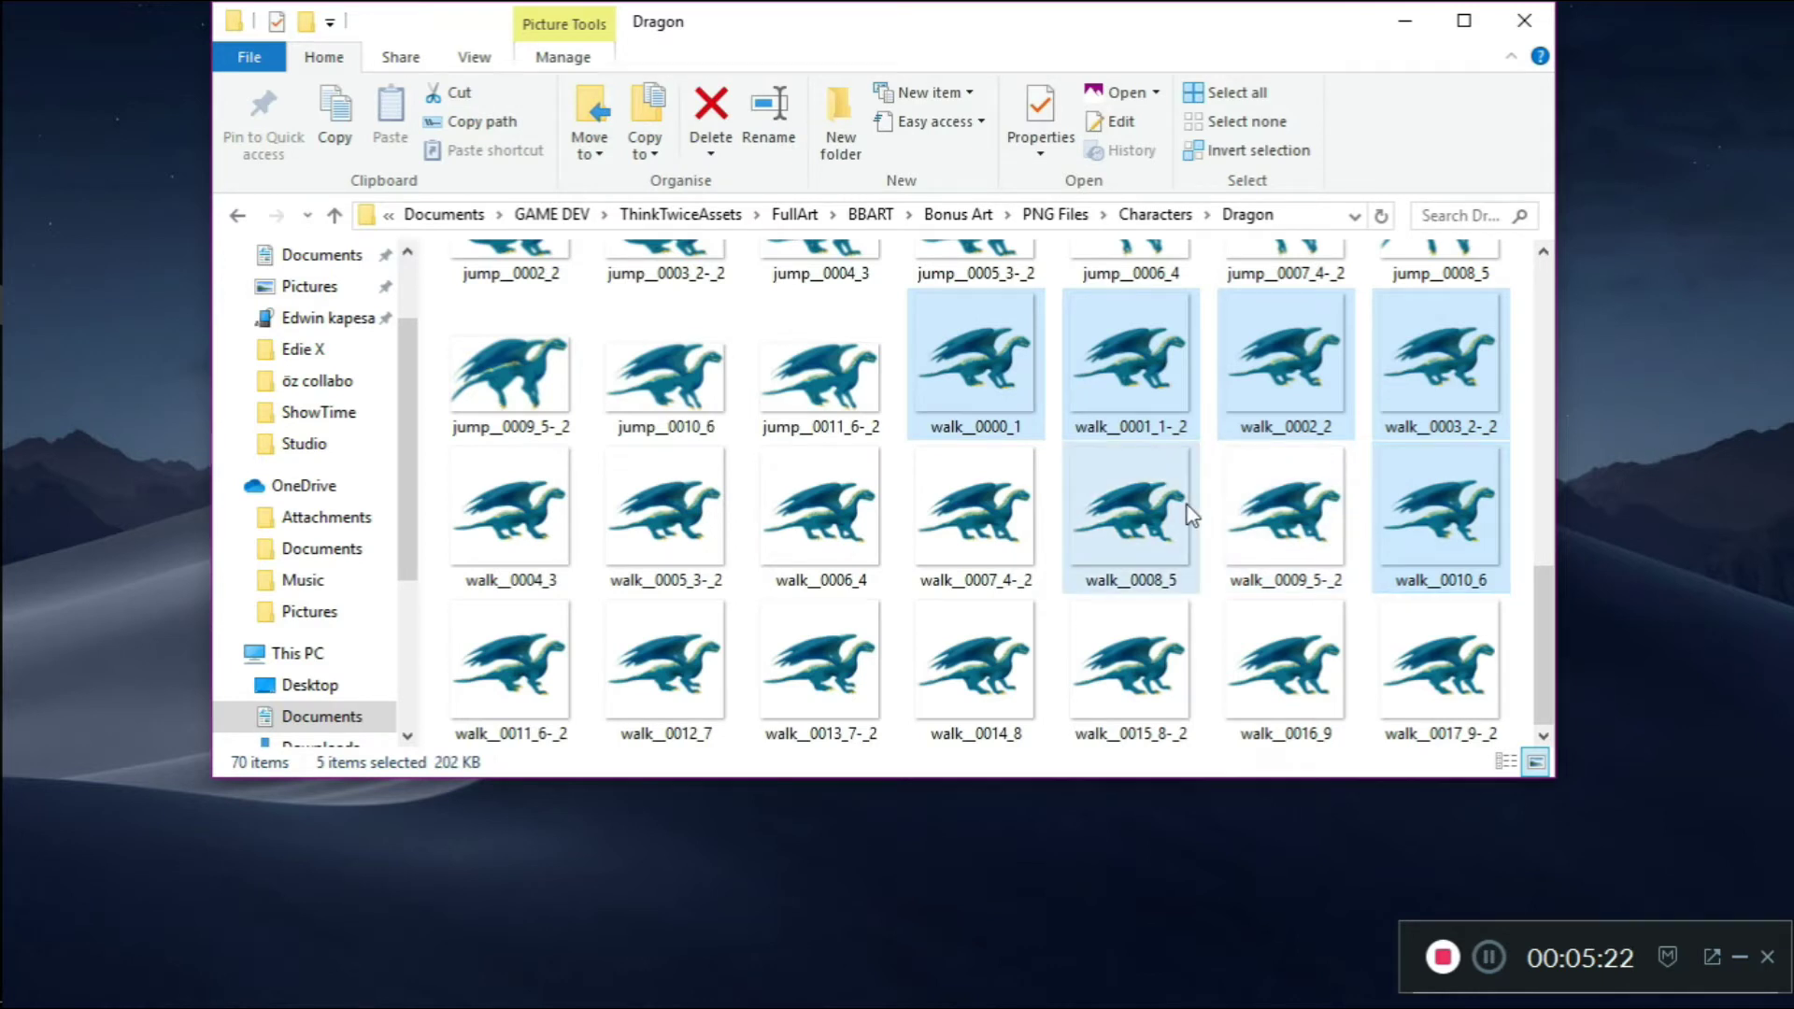
pyautogui.keyDown('ctrl'); pyautogui.click(707, 532); pyautogui.keyUp('ctrl')
pyautogui.keyDown('ctrl'); pyautogui.click(510, 528); pyautogui.keyUp('ctrl')
pyautogui.keyDown('ctrl'); pyautogui.click(651, 671); pyautogui.keyUp('ctrl')
pyautogui.click(1490, 957)
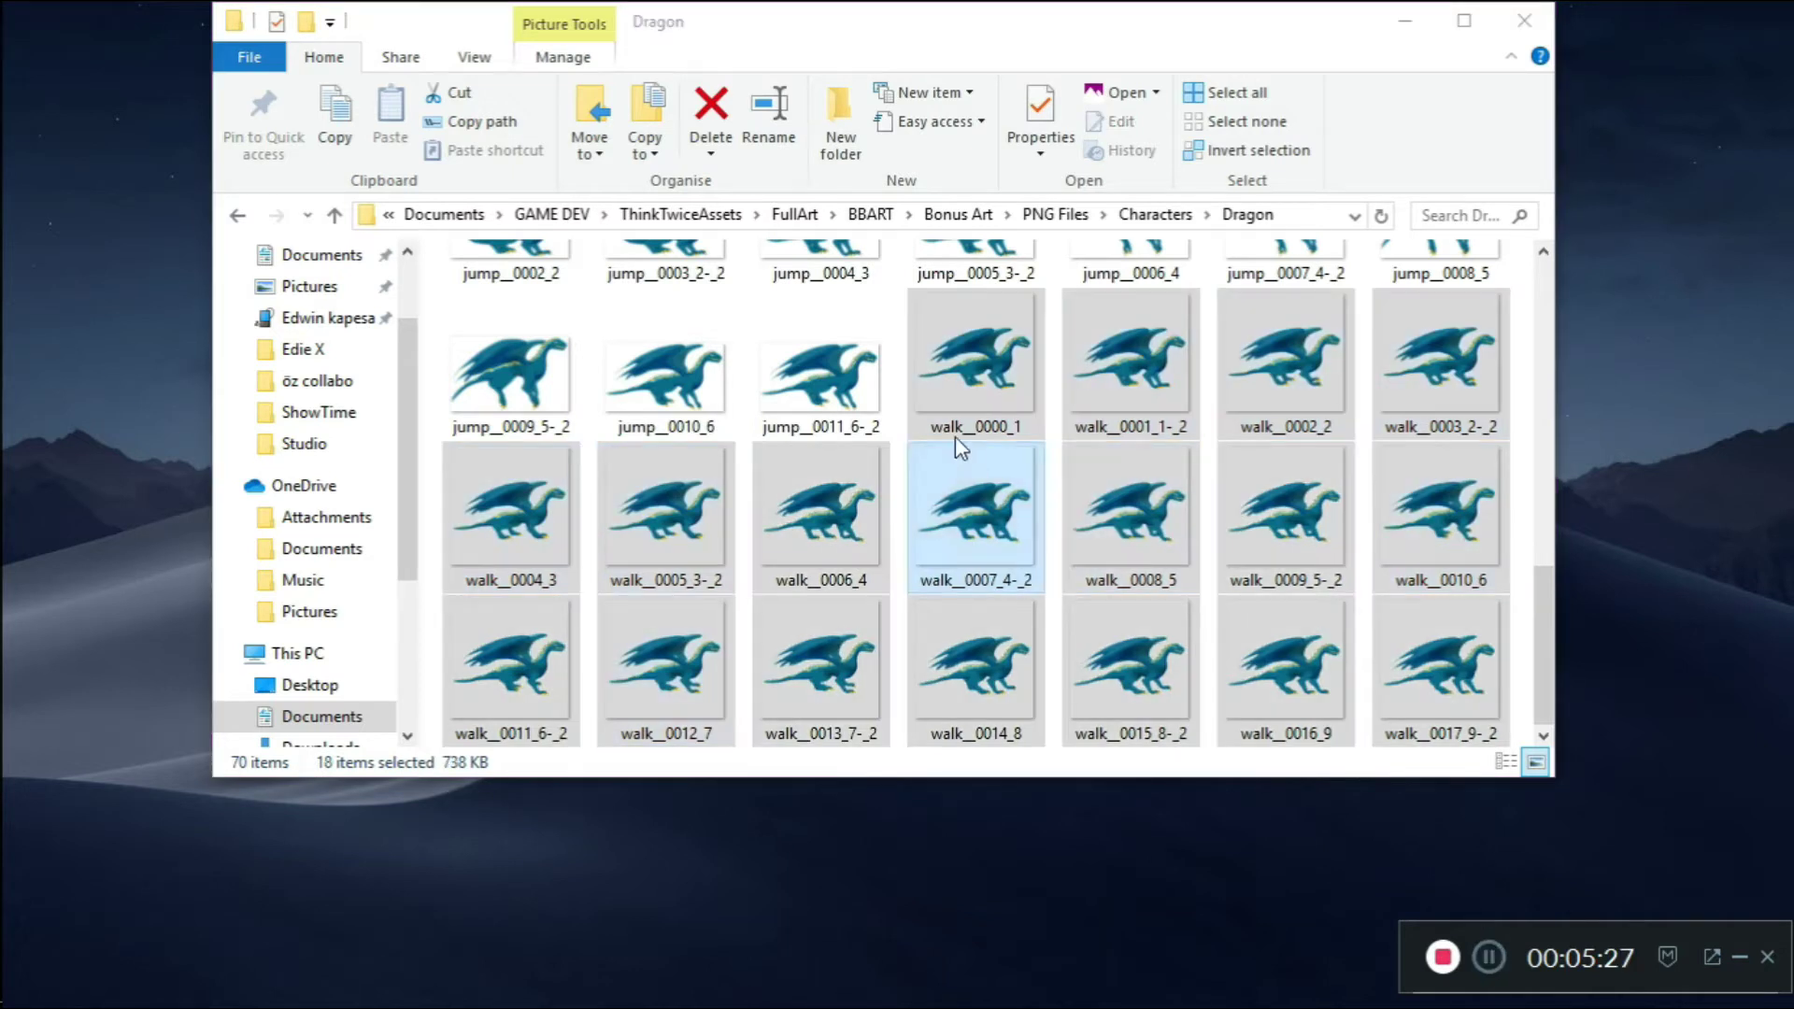
pyautogui.moveTo(987, 506); pyautogui.dragTo(1686, 500)
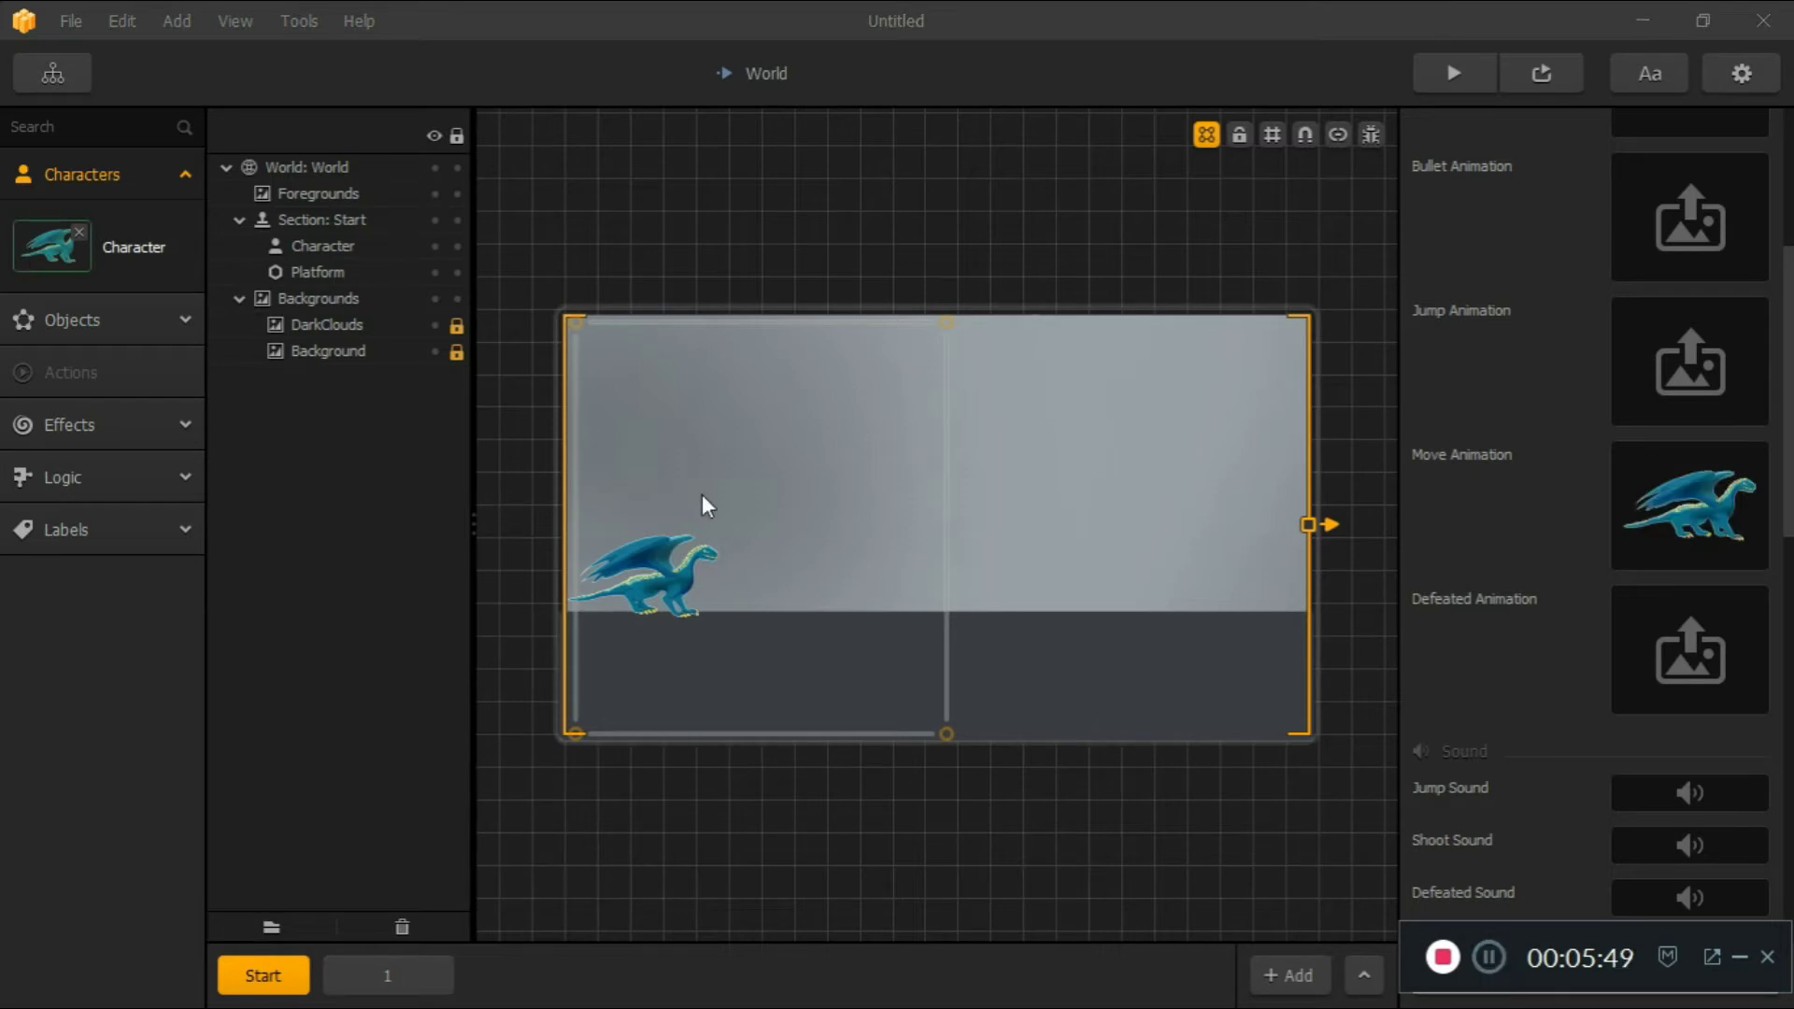
# Preview the game, test the dragon walking forward and backward, and return to the scene editor
pyautogui.click(1454, 73)
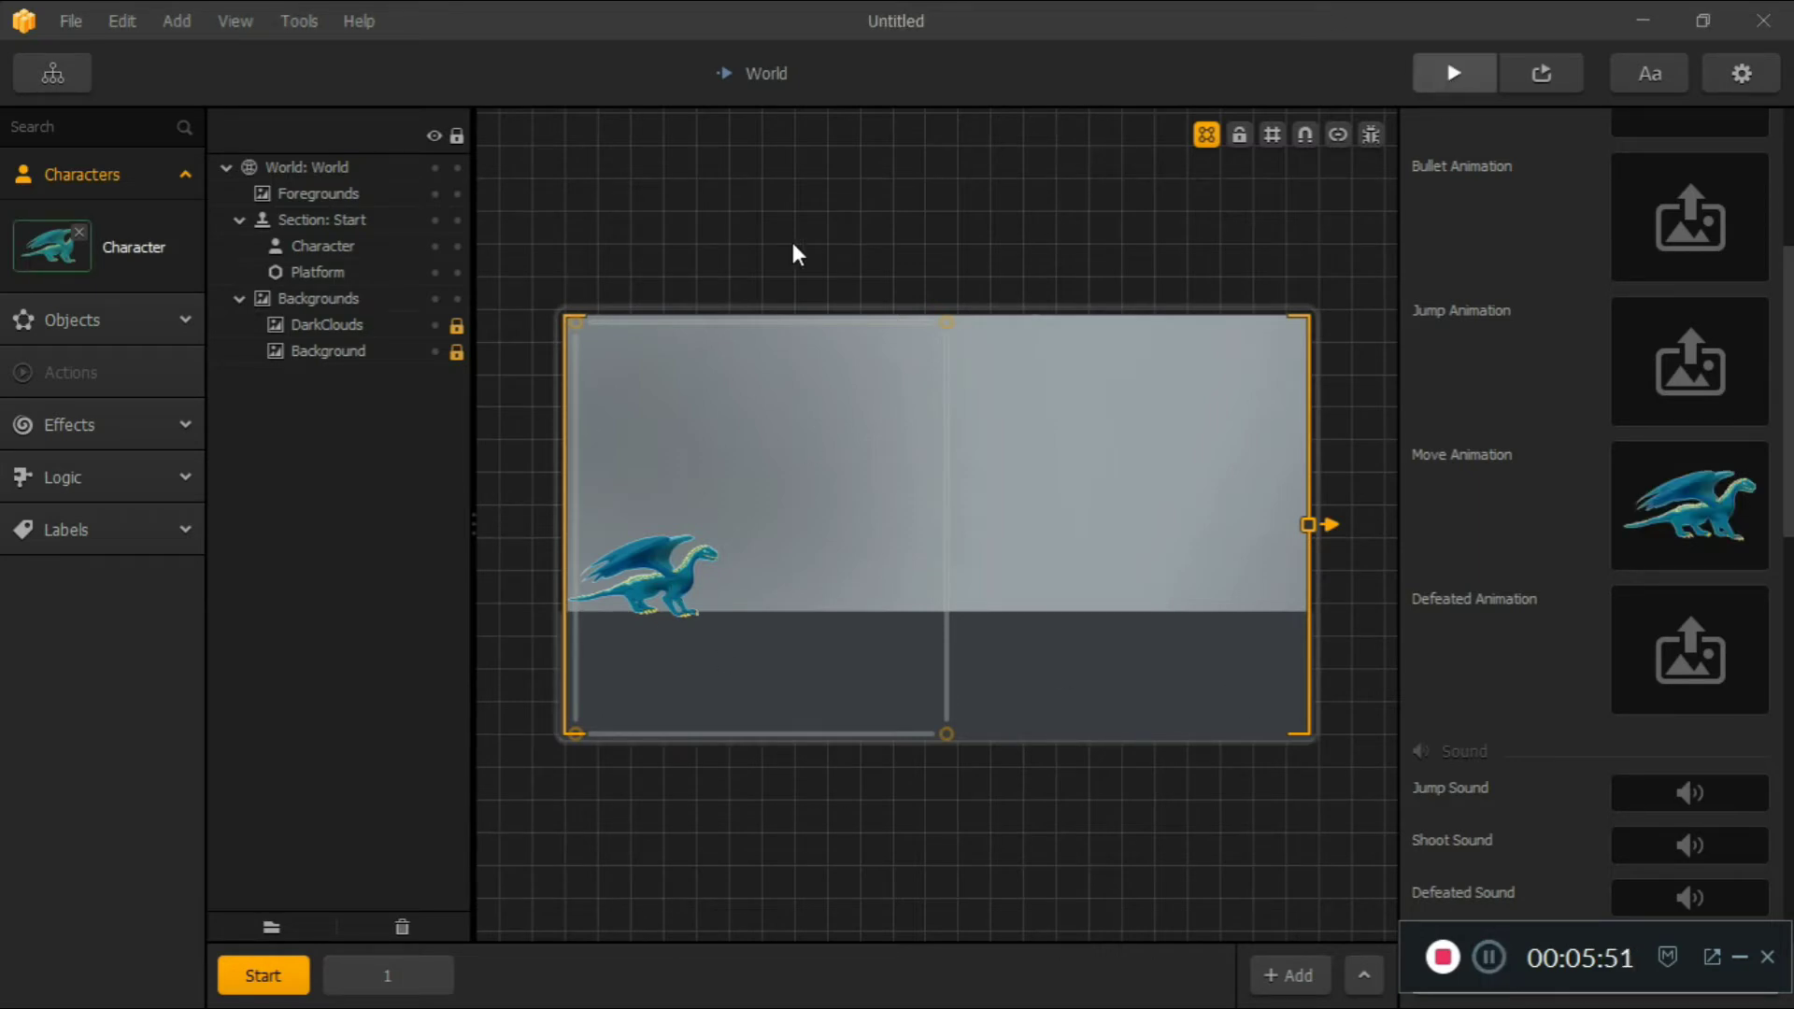
pyautogui.click(452, 329)
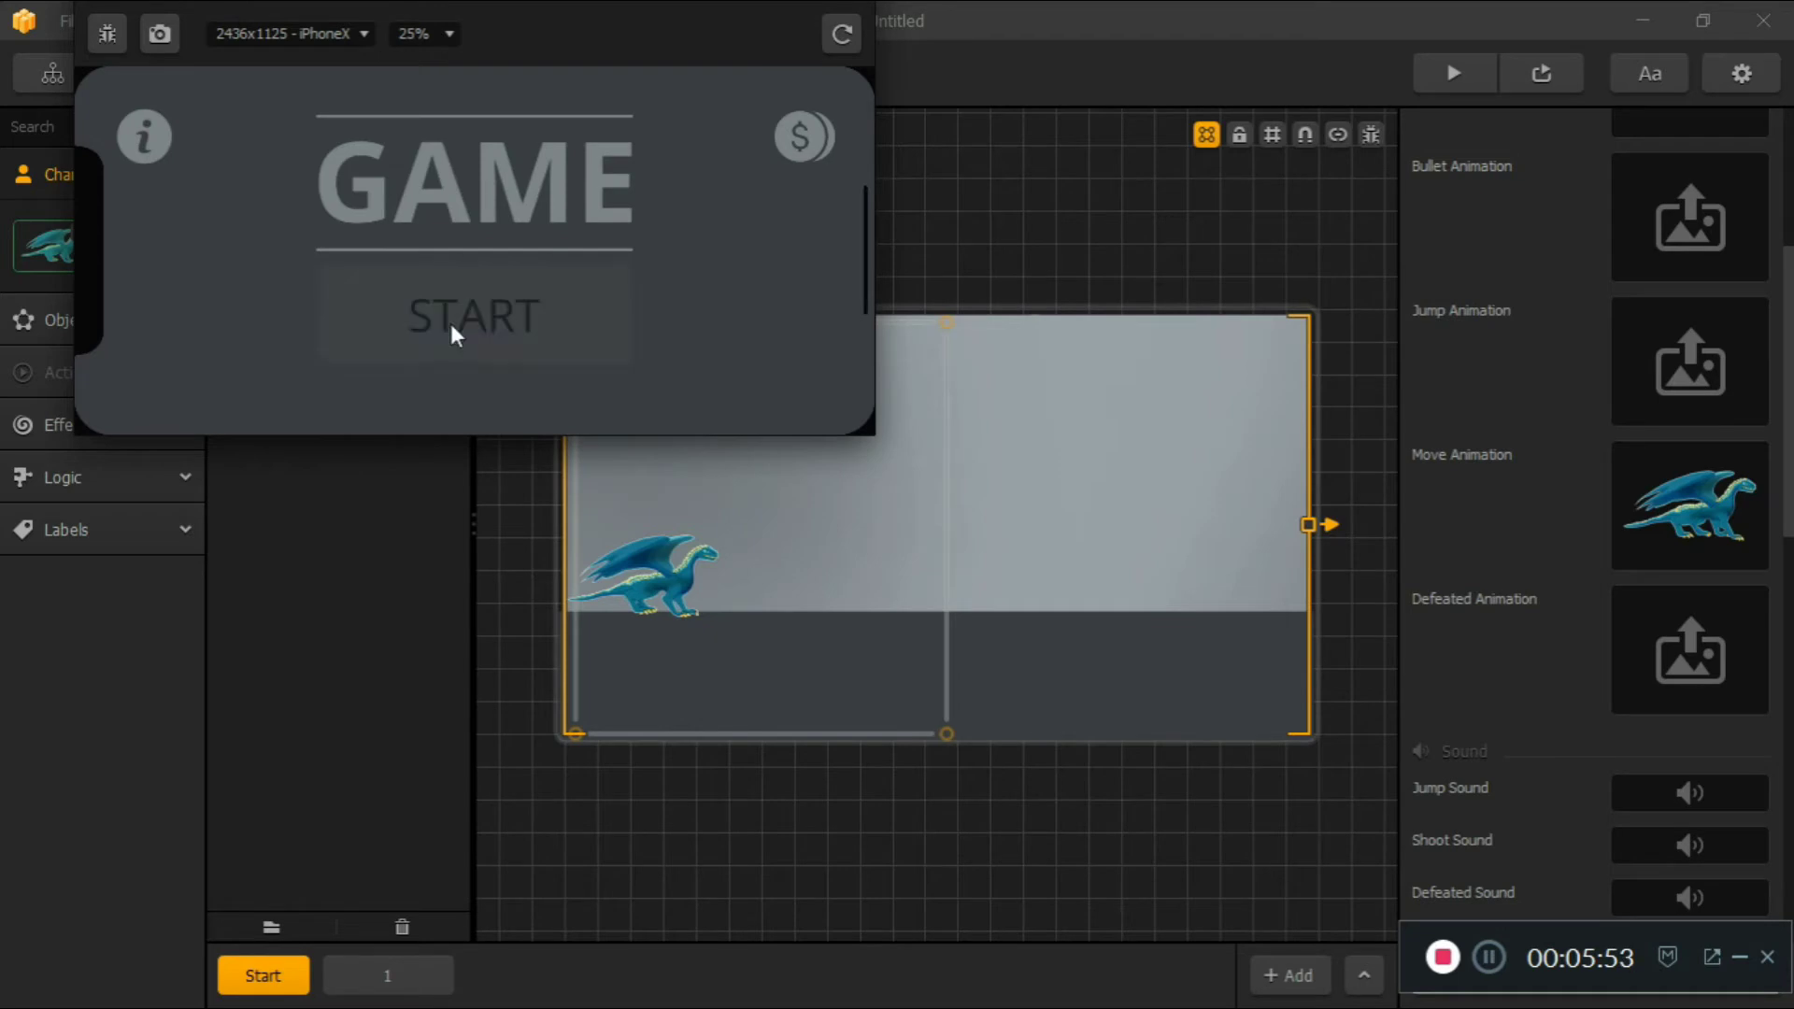
pyautogui.press('Right')
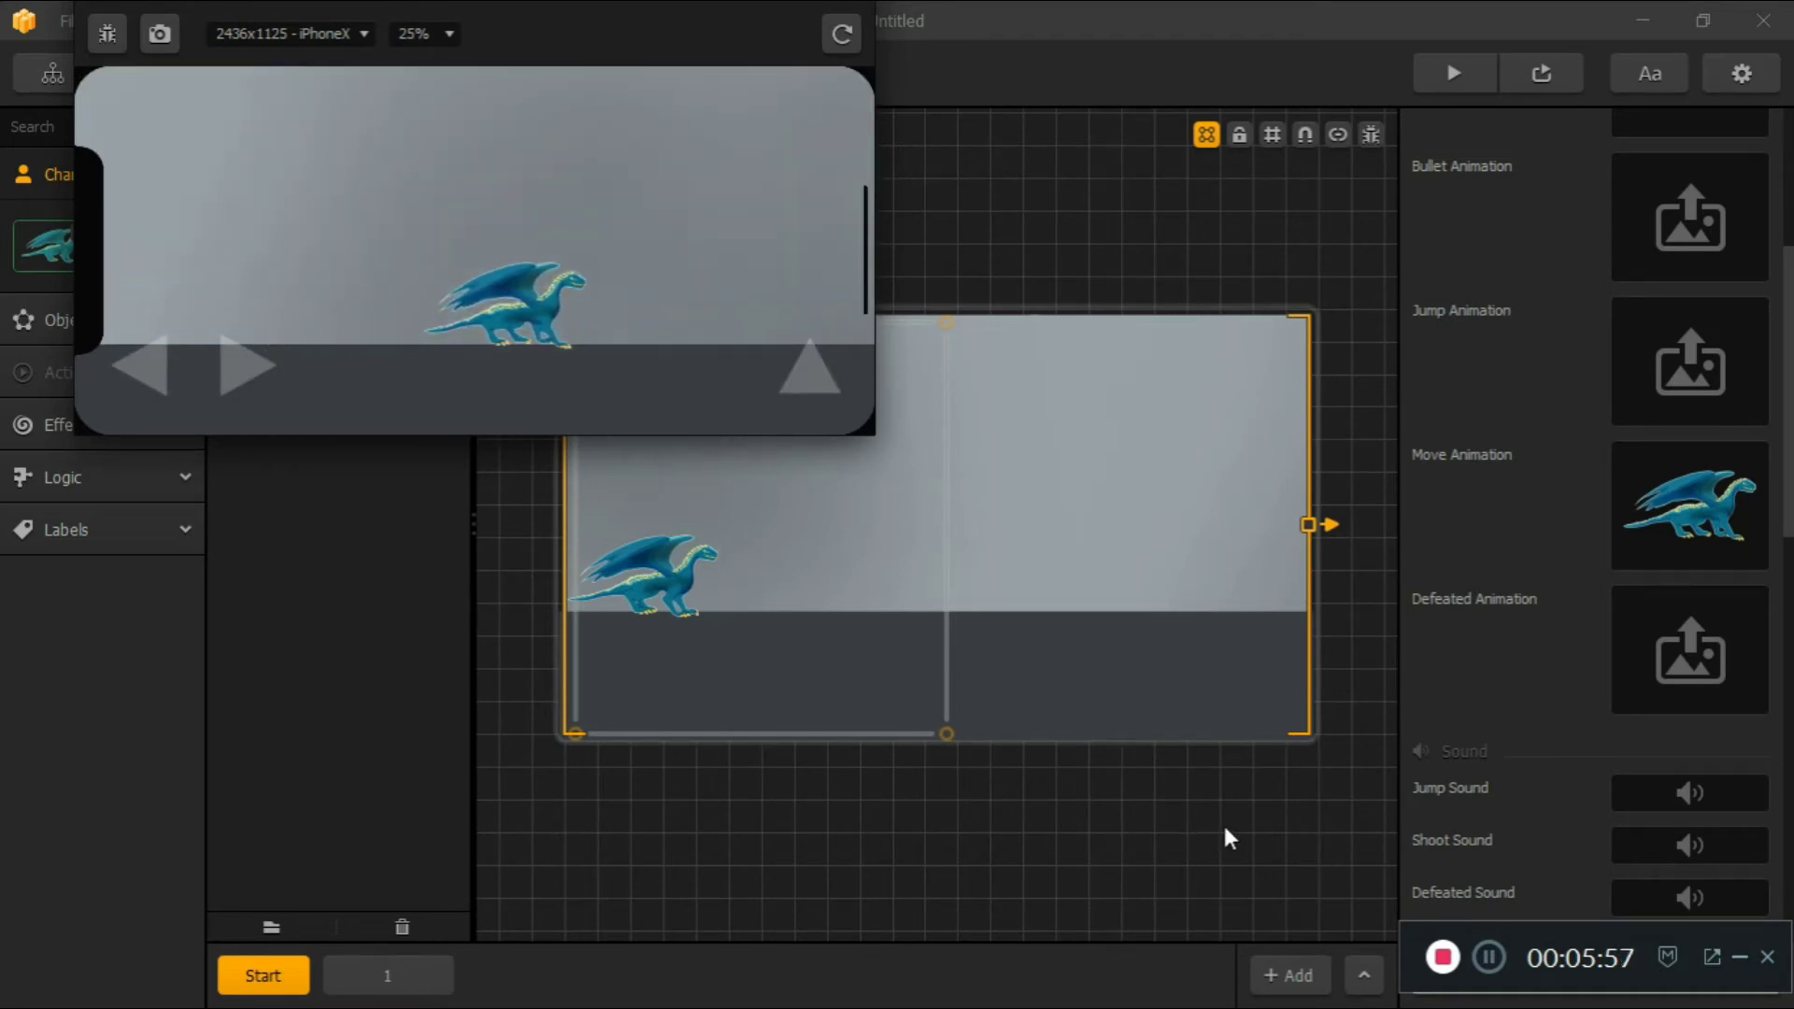
pyautogui.press('Left')
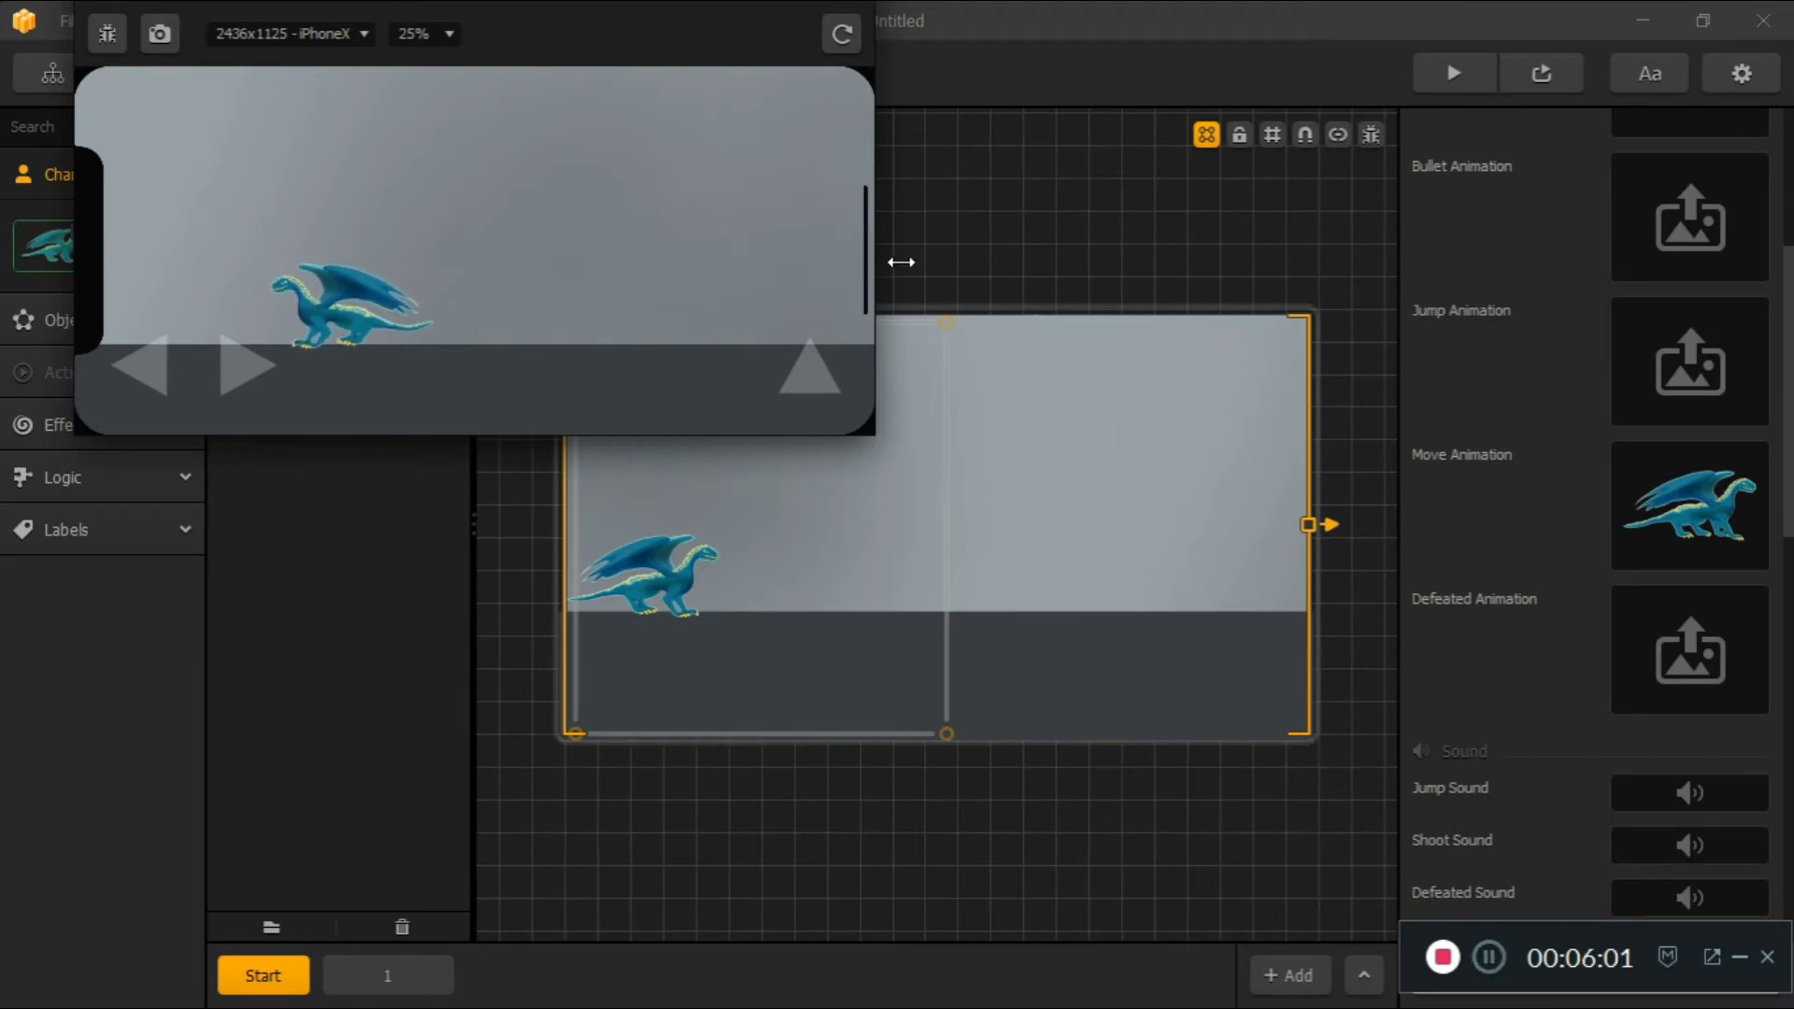
pyautogui.press('Escape')
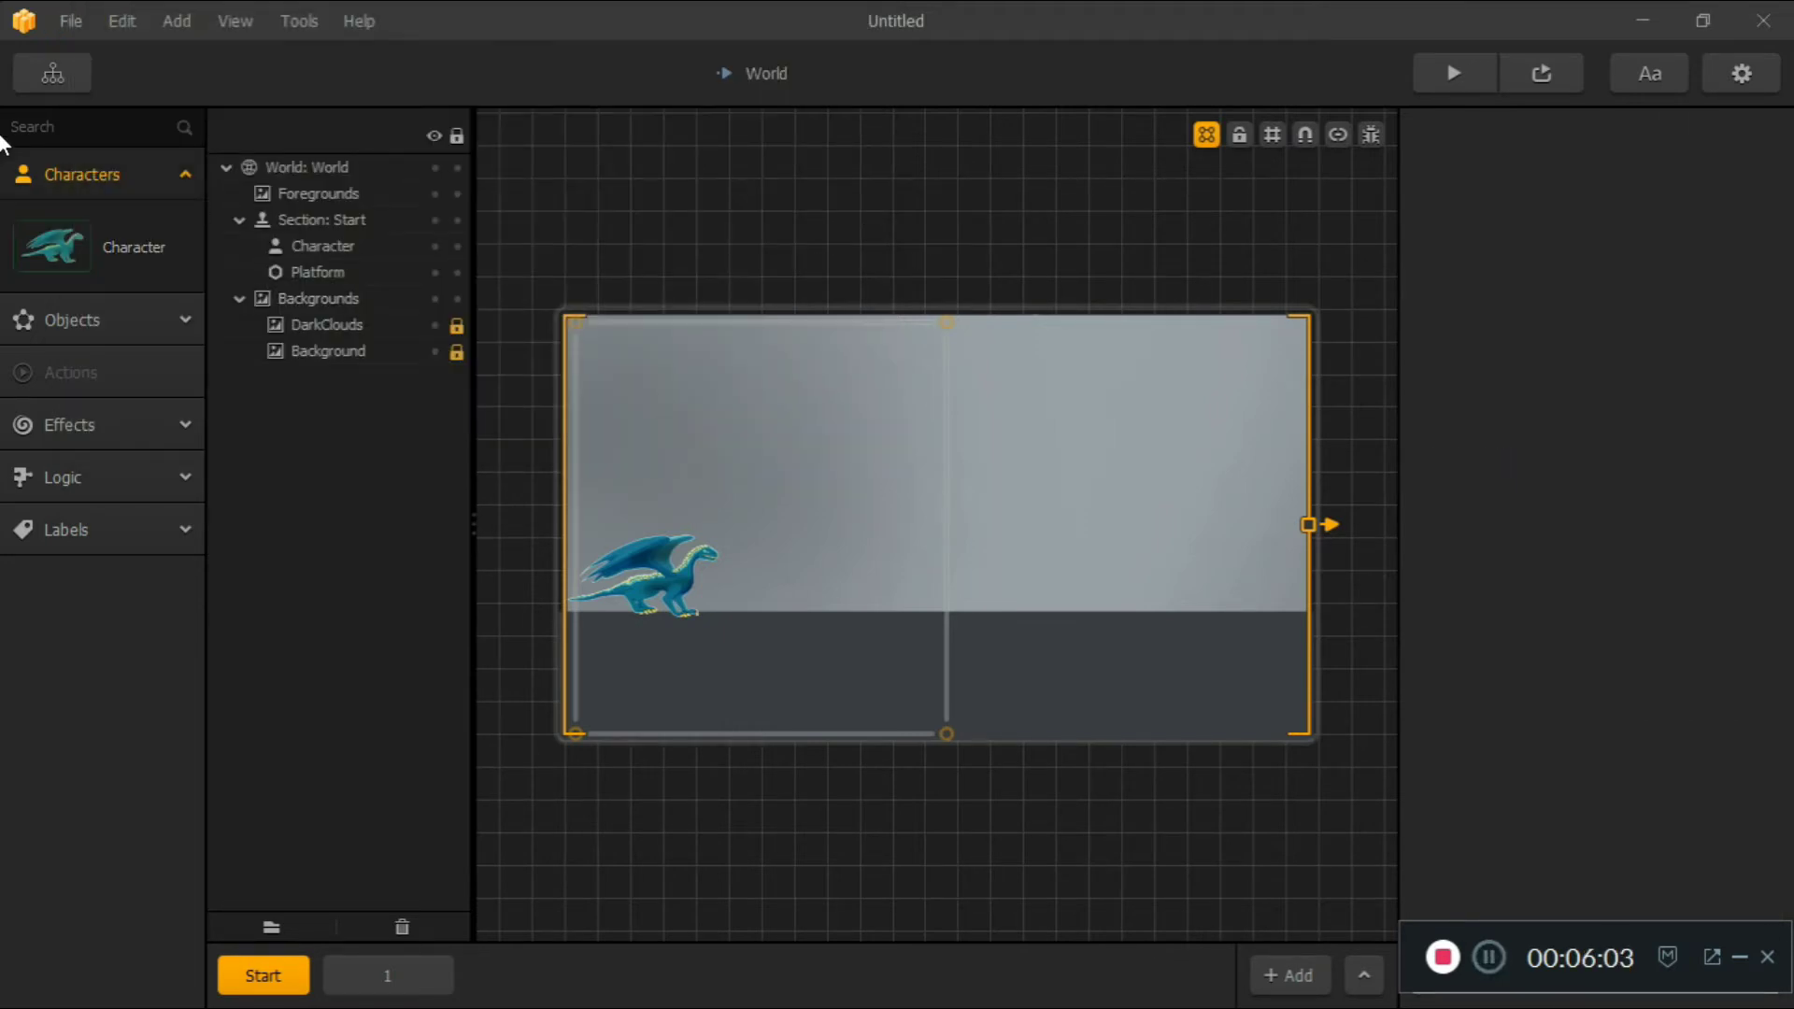
# Play the Character's Move Animation in the Animation Editor and turn on looping for it
pyautogui.click(58, 238)
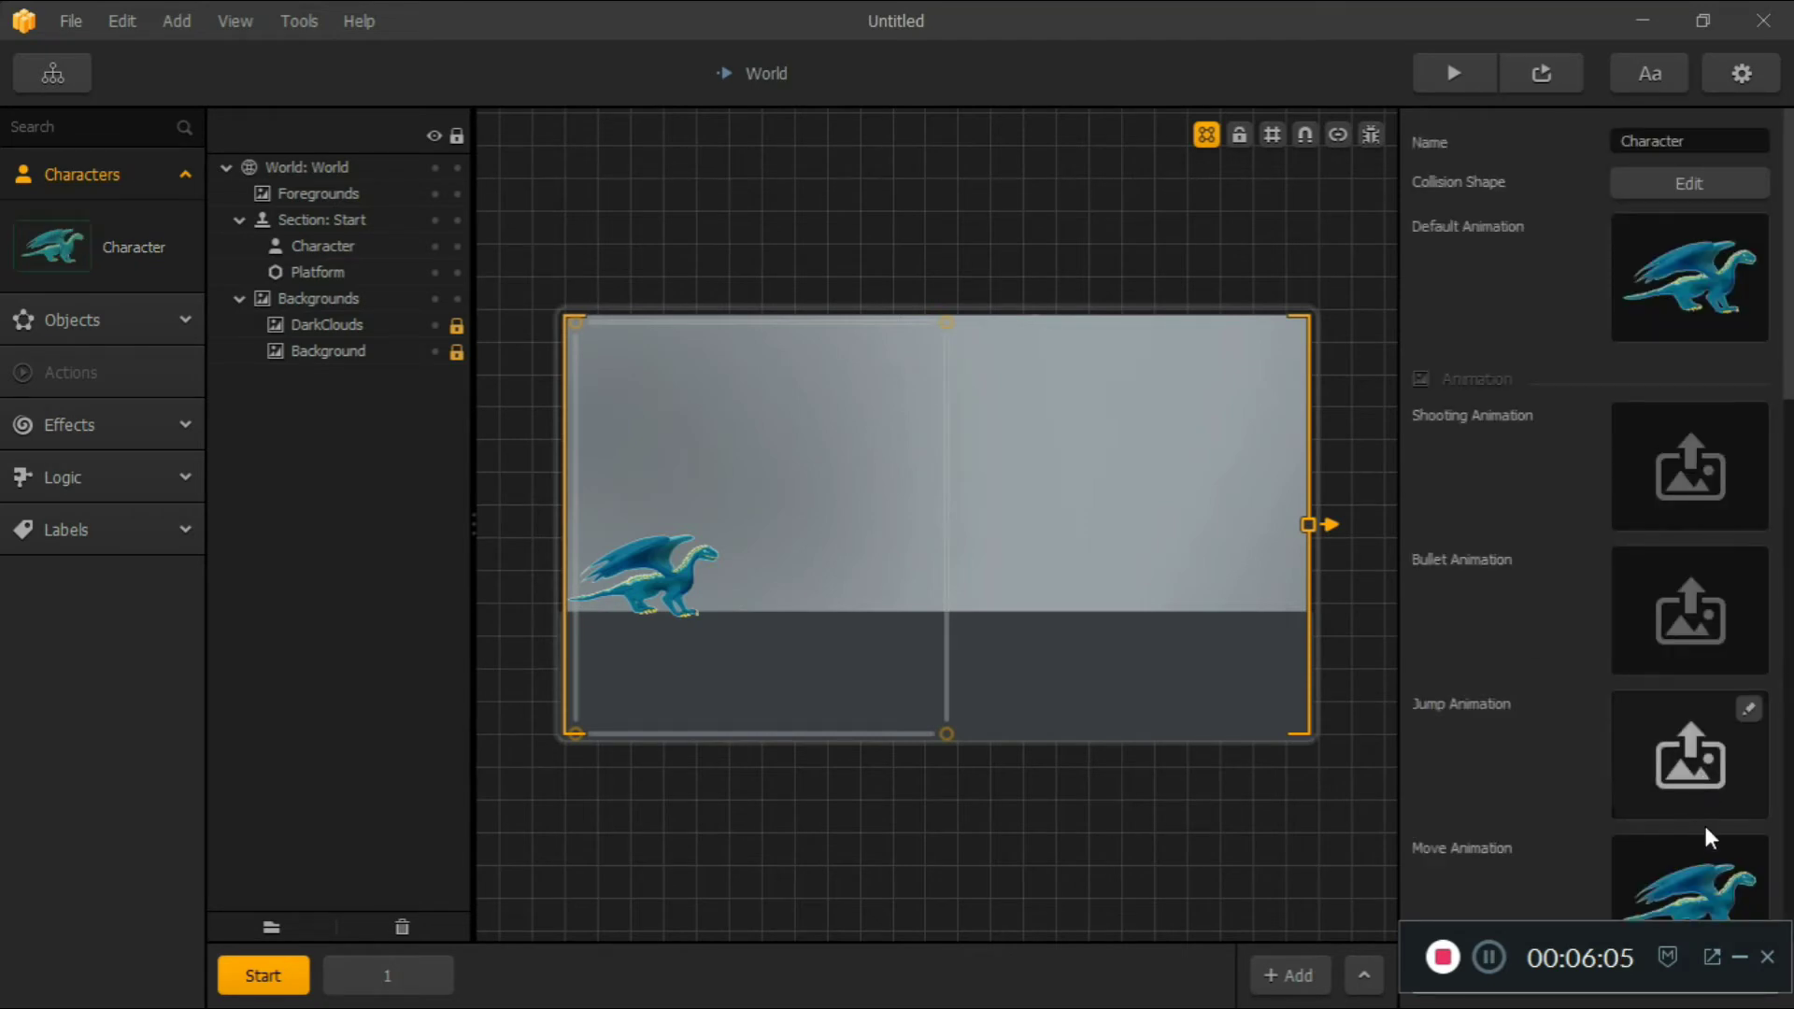
pyautogui.click(1716, 852)
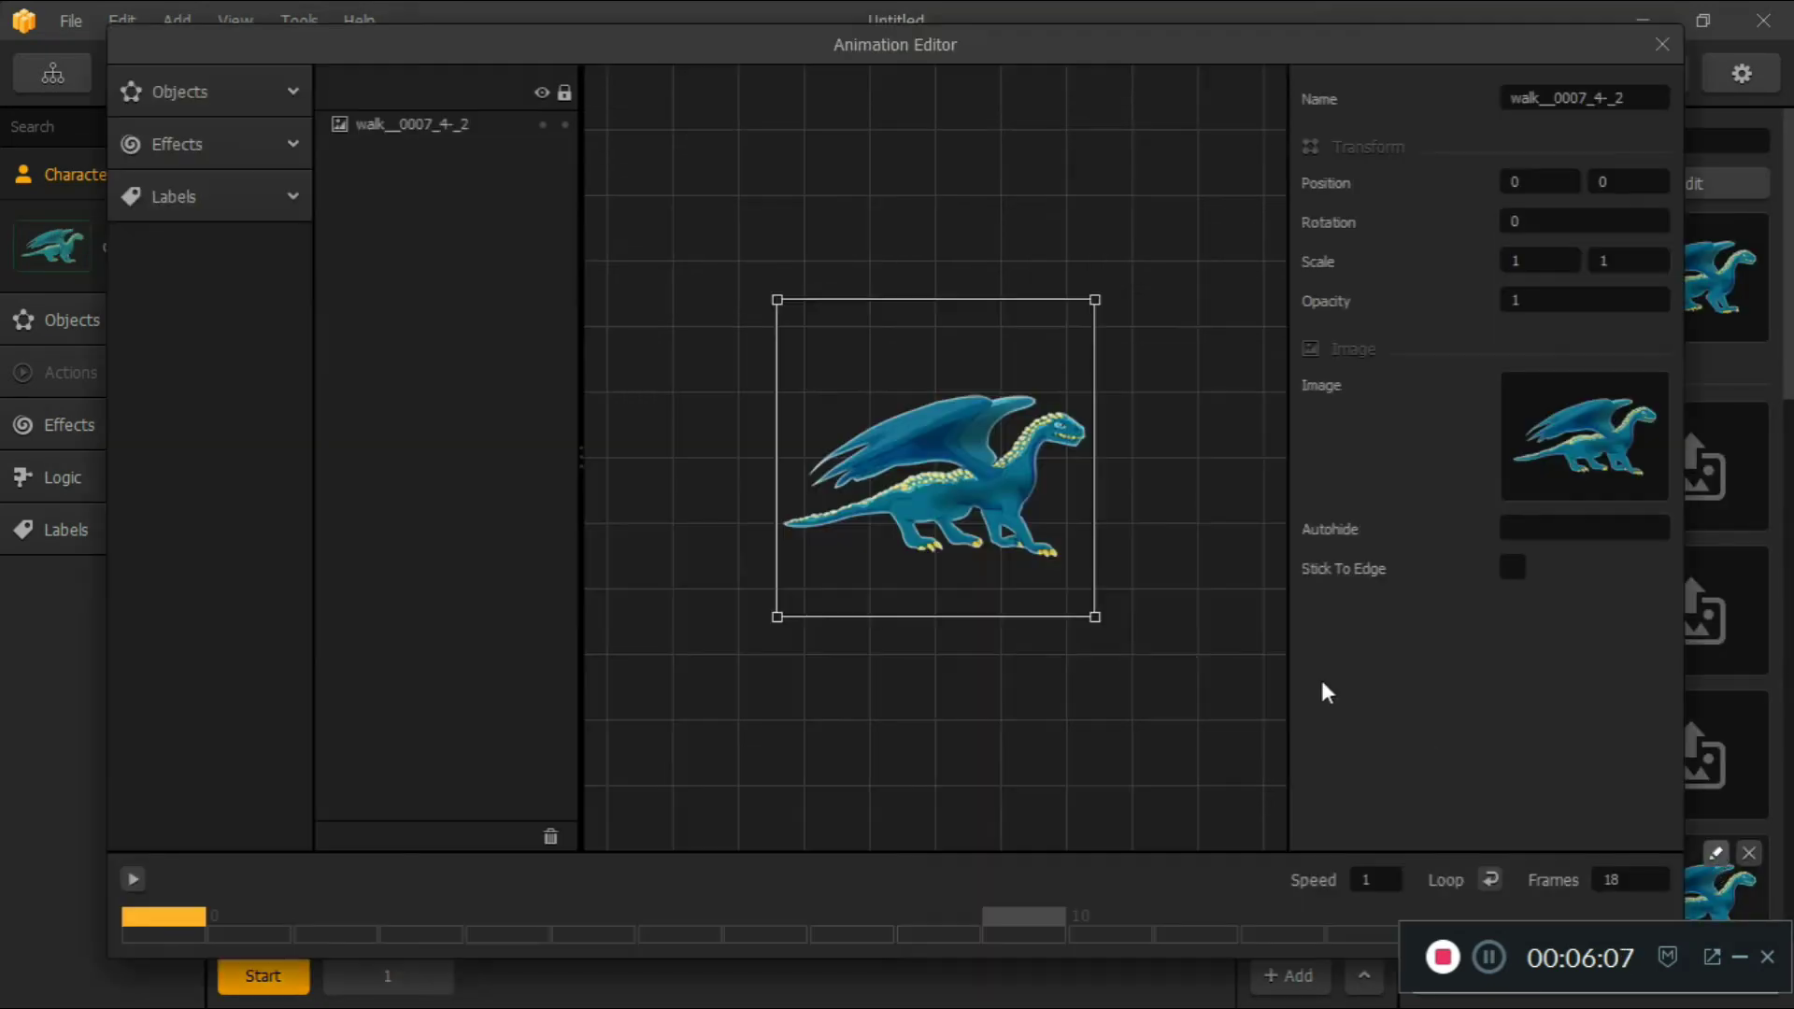
pyautogui.click(137, 879)
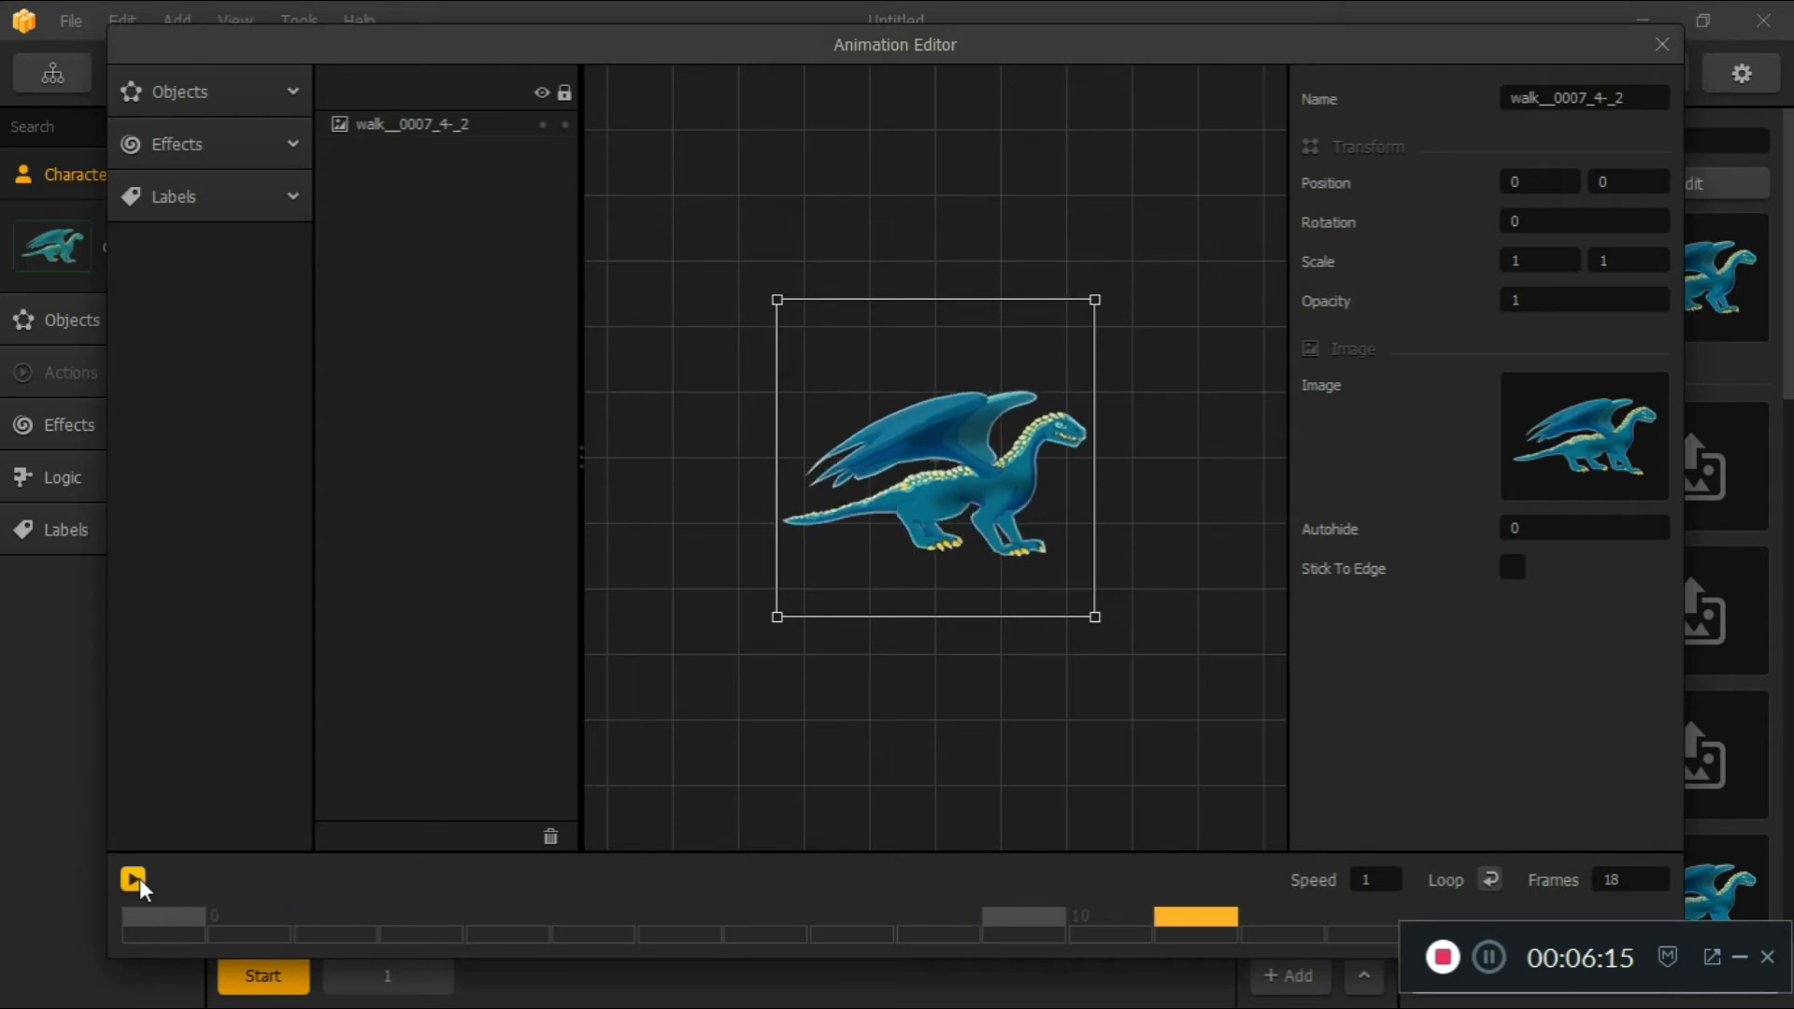
pyautogui.click(1491, 878)
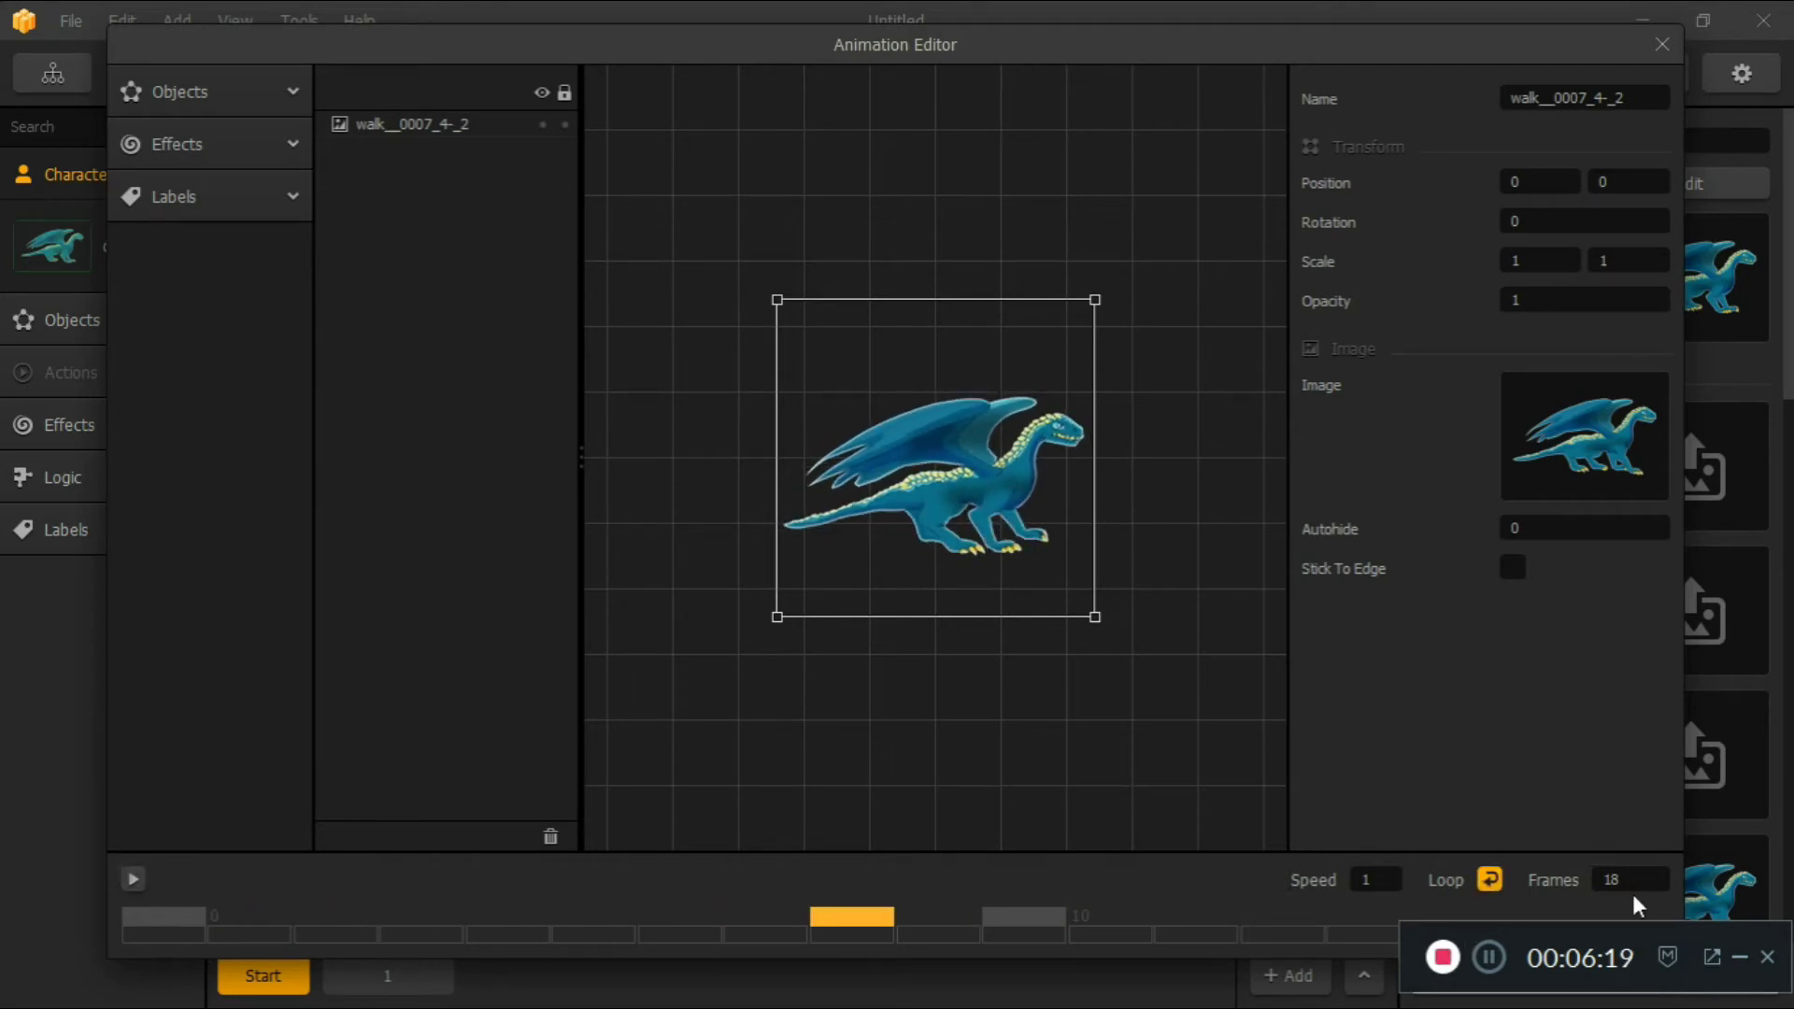
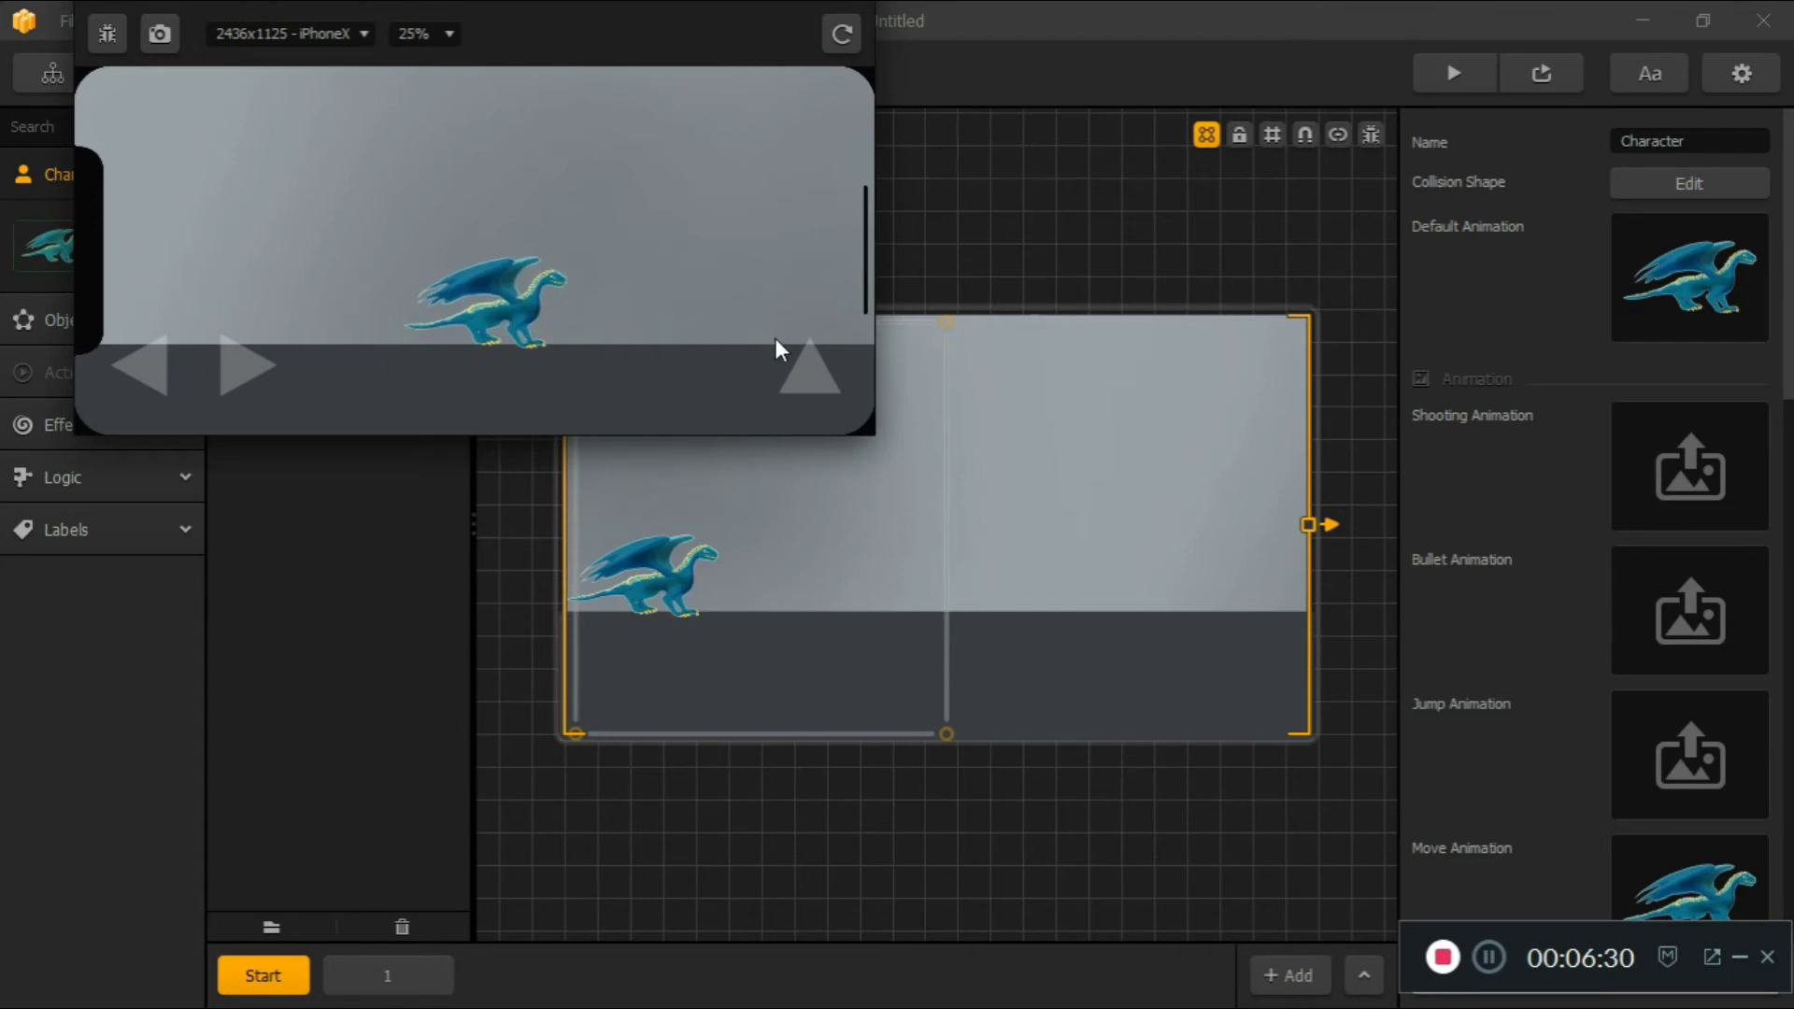
# Test the character's jump several times in the preview and return to the scene editor
pyautogui.click(799, 366)
pyautogui.click(799, 367)
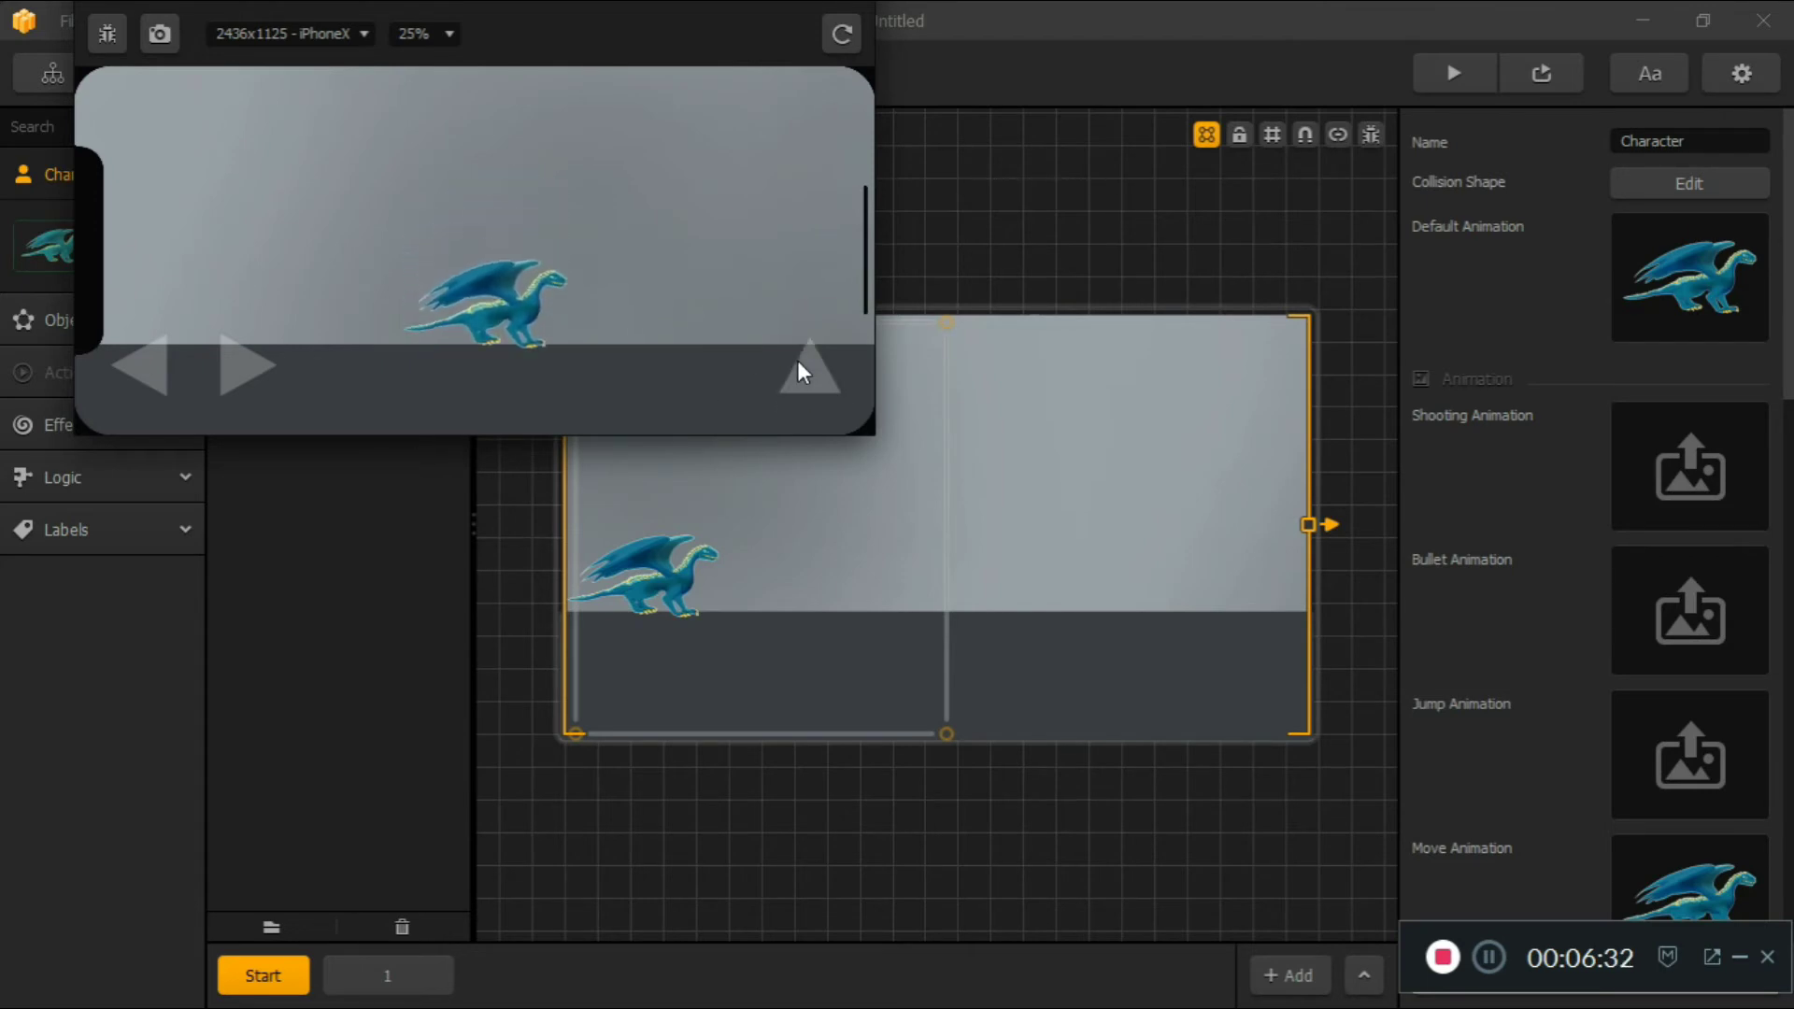
pyautogui.click(799, 367)
pyautogui.click(945, 236)
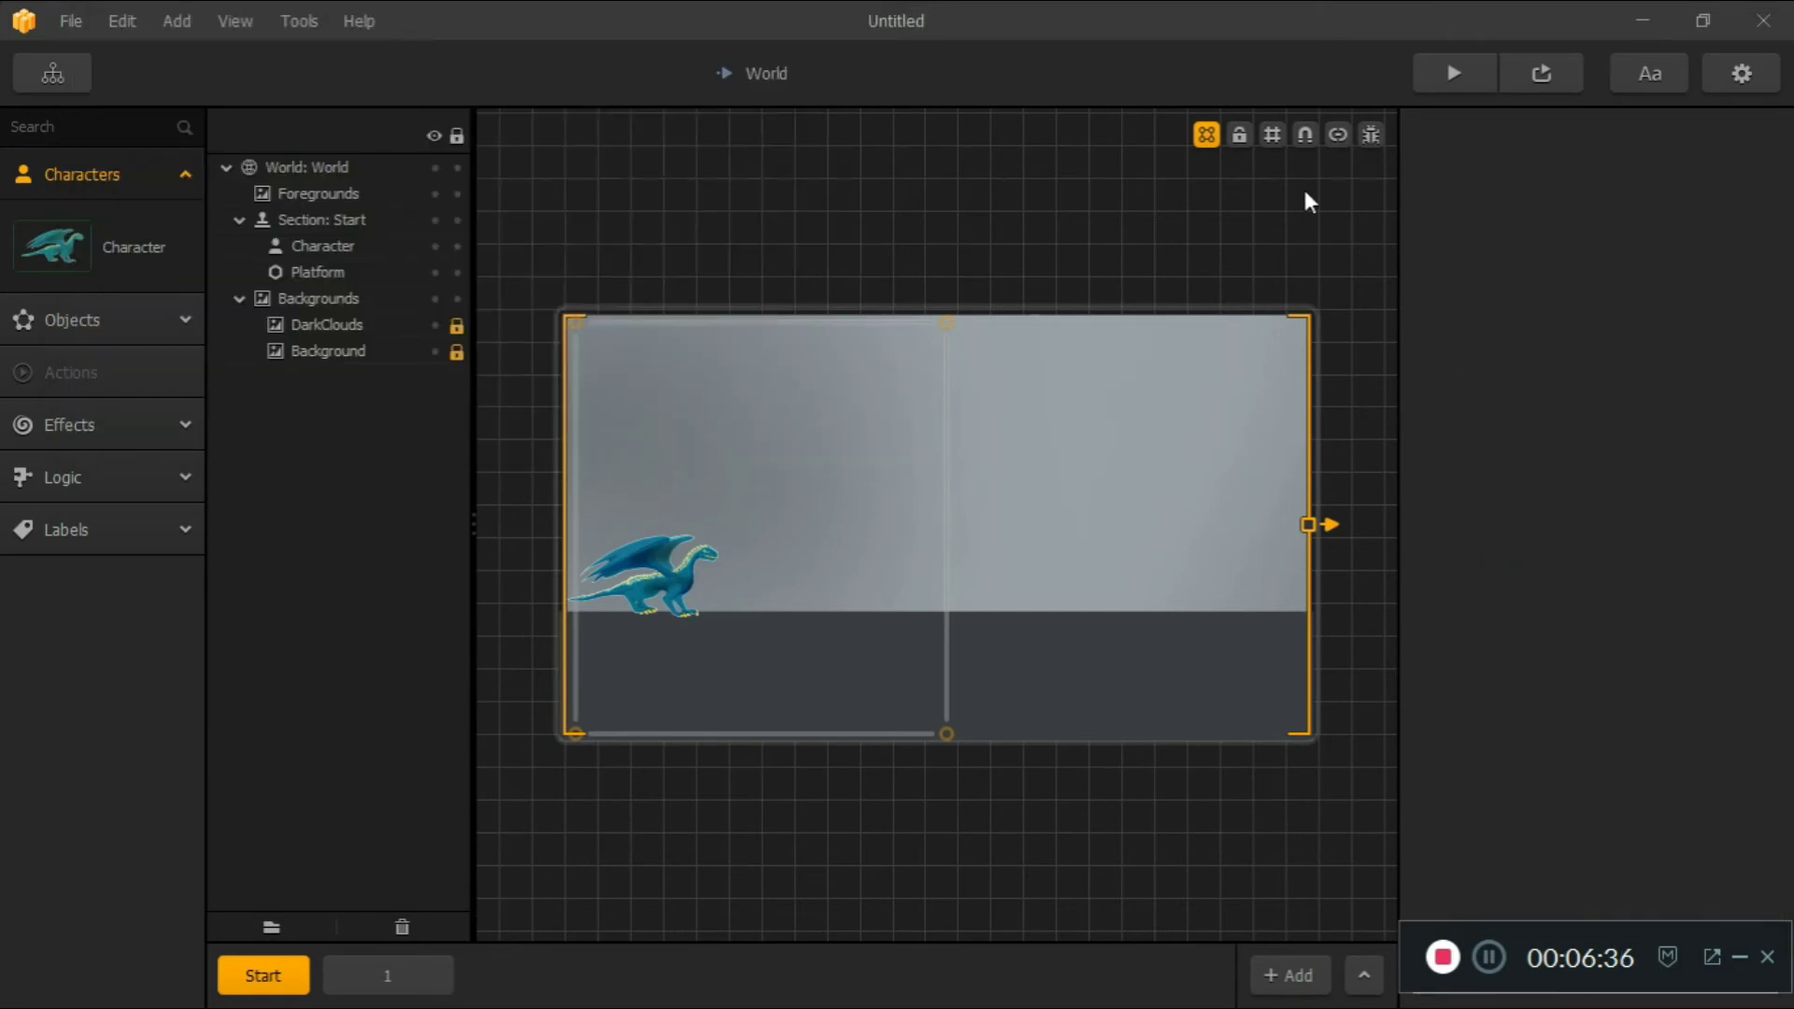
# In File Explorer's Dragon folder, select all dragon jump frames, from jump__0000_1 to jump__0011_6-_2
pyautogui.click(1495, 960)
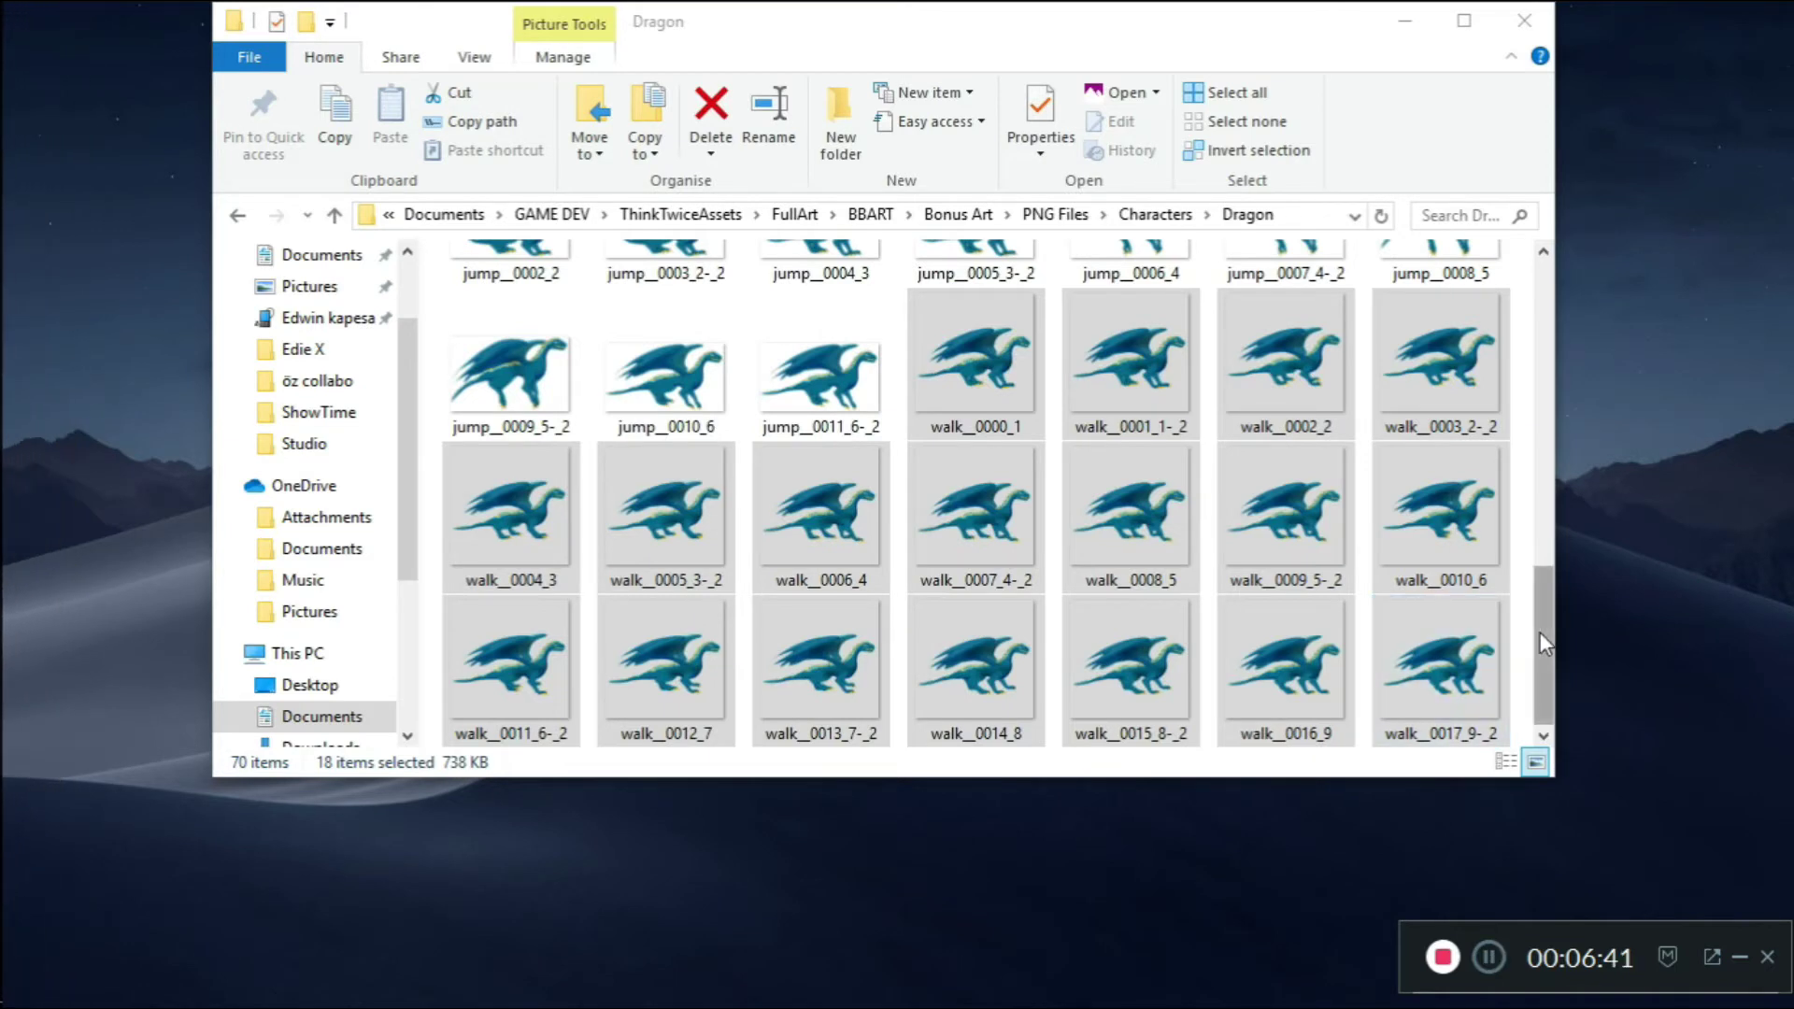
pyautogui.moveTo(1540, 631); pyautogui.dragTo(1531, 553)
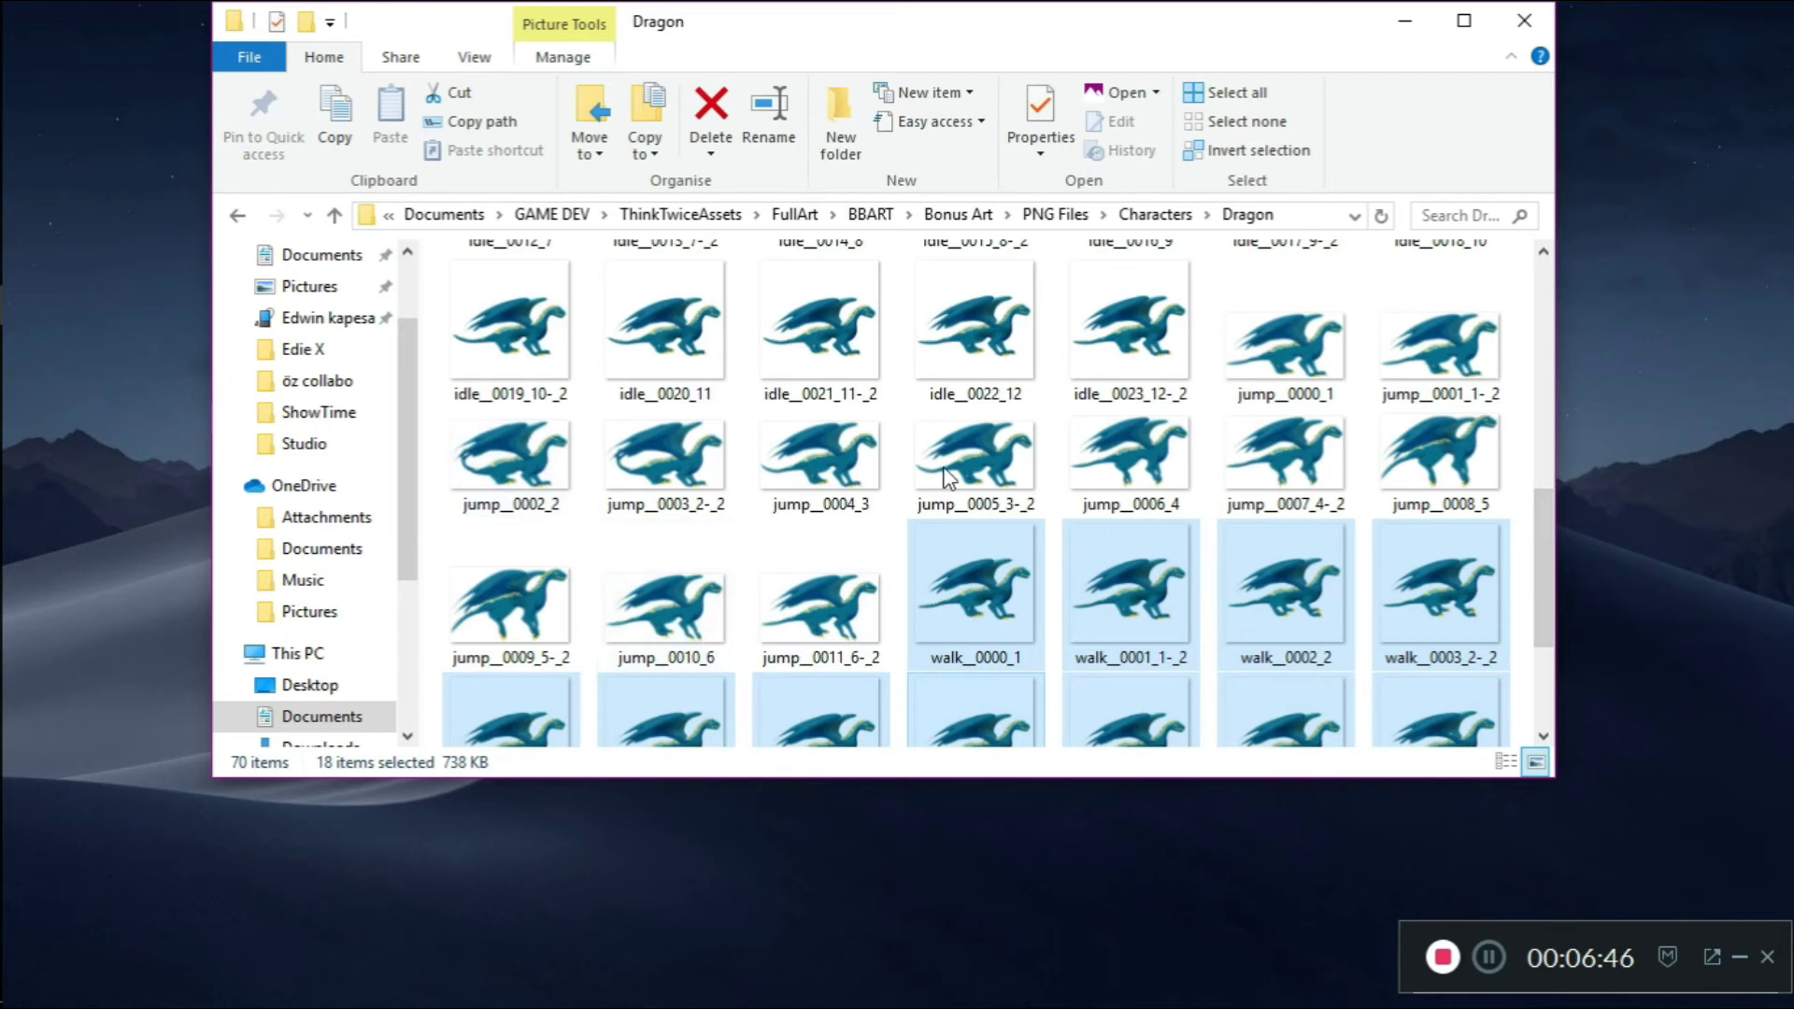
pyautogui.click(1276, 322)
pyautogui.click(1429, 392)
pyautogui.keyDown('ctrl'); pyautogui.click(1451, 433); pyautogui.keyUp('ctrl')
pyautogui.keyDown('ctrl'); pyautogui.click(1130, 453); pyautogui.keyUp('ctrl')
pyautogui.keyDown('ctrl'); pyautogui.click(1252, 486); pyautogui.keyUp('ctrl')
pyautogui.keyDown('ctrl'); pyautogui.click(937, 472); pyautogui.keyUp('ctrl')
pyautogui.keyDown('ctrl'); pyautogui.click(828, 475); pyautogui.keyUp('ctrl')
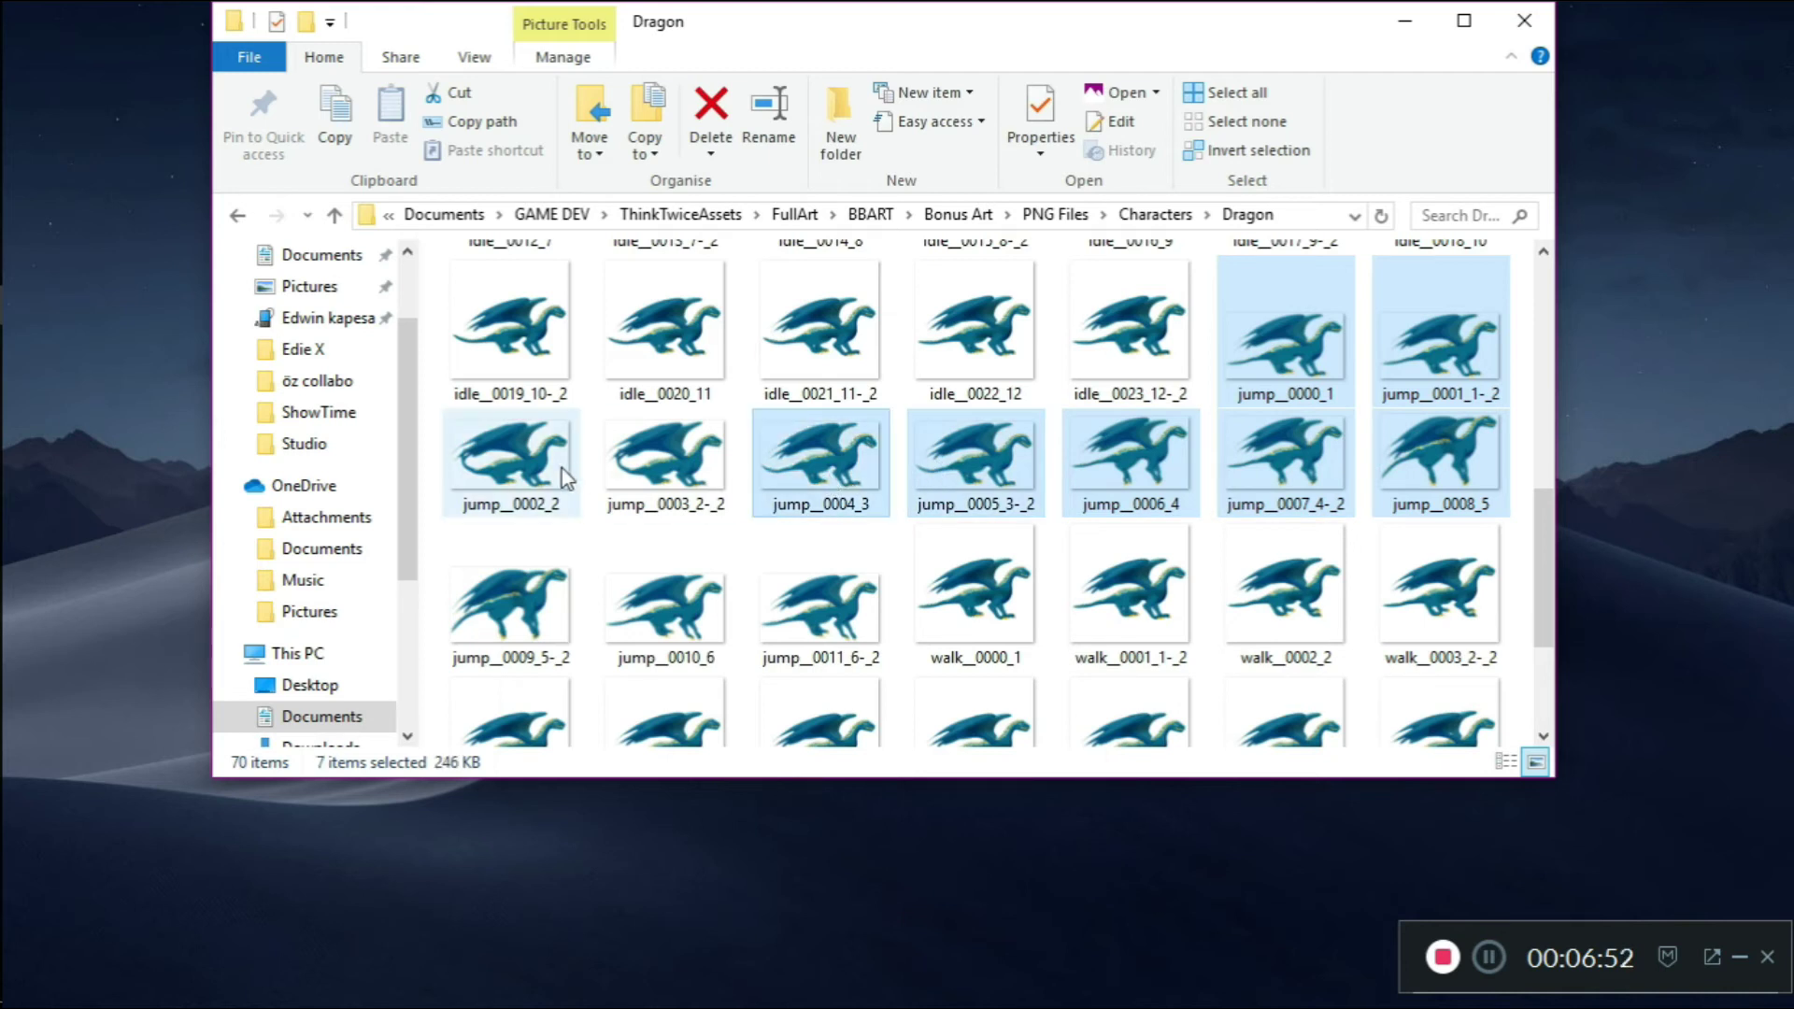
pyautogui.keyDown('ctrl'); pyautogui.click(621, 472); pyautogui.keyUp('ctrl')
pyautogui.keyDown('ctrl'); pyautogui.click(514, 463); pyautogui.keyUp('ctrl')
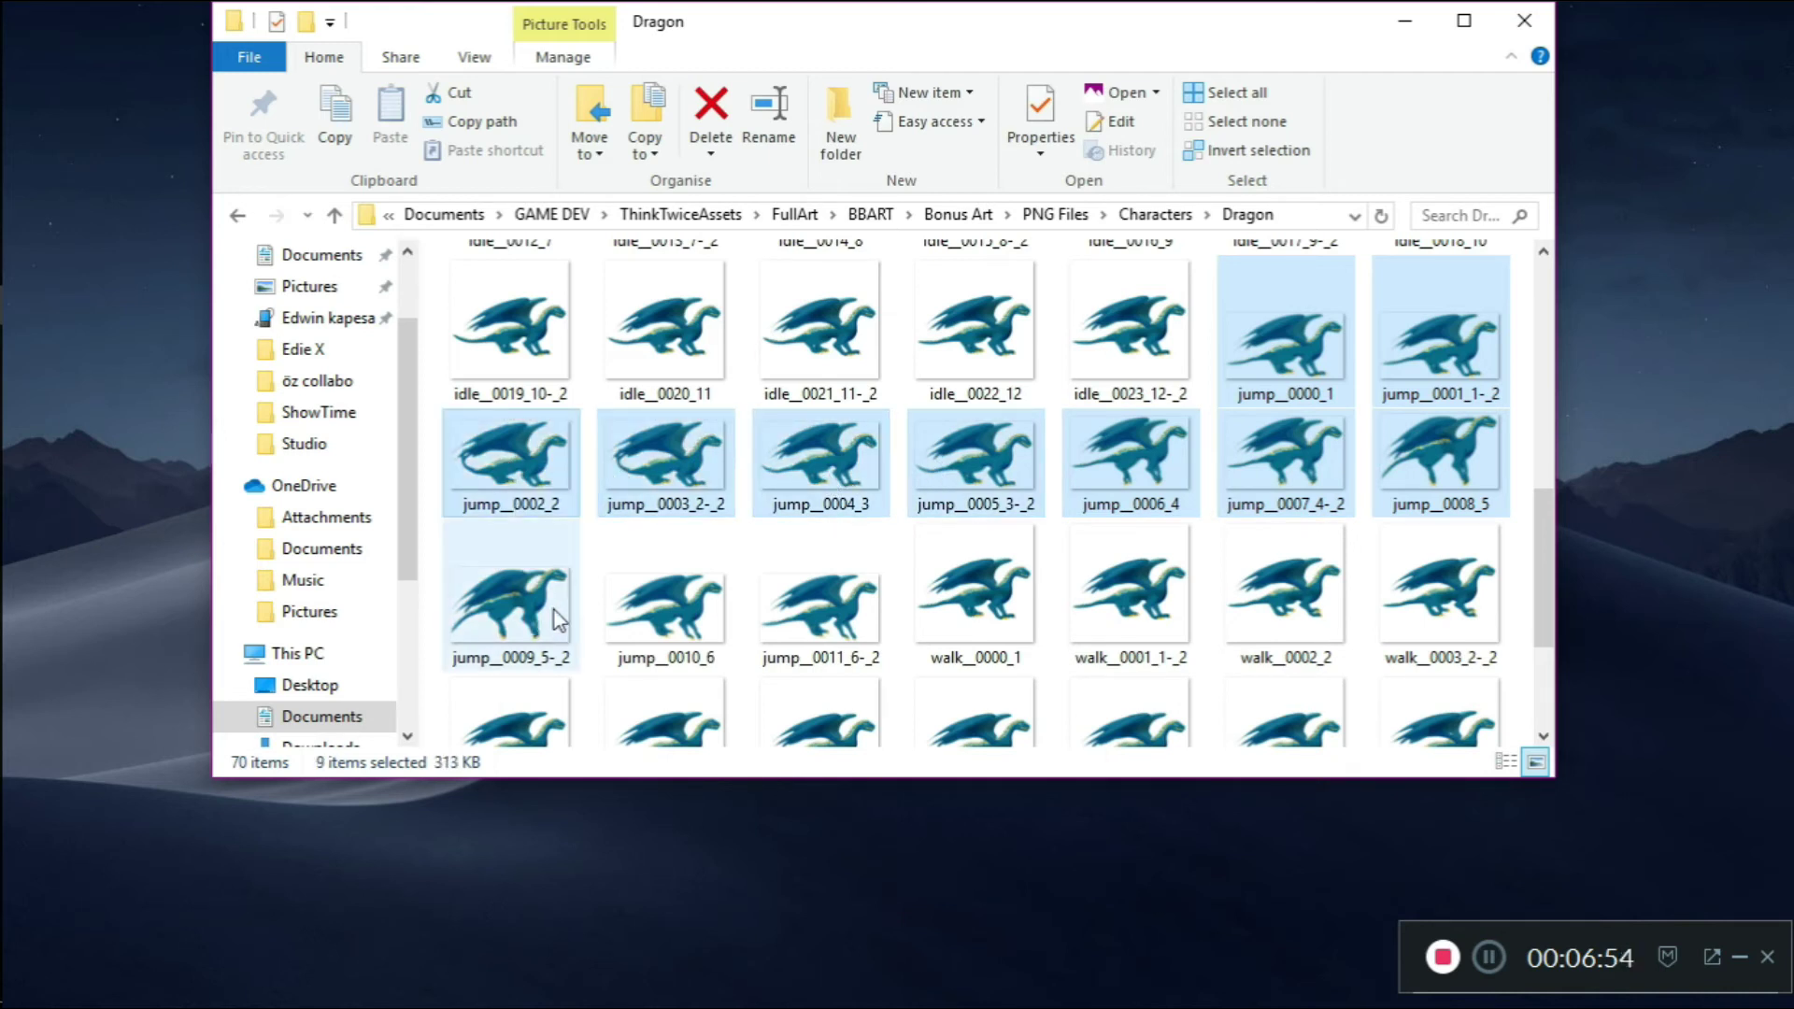
pyautogui.keyDown('ctrl'); pyautogui.click(553, 610); pyautogui.keyUp('ctrl')
pyautogui.keyDown('ctrl'); pyautogui.click(653, 591); pyautogui.keyUp('ctrl')
pyautogui.keyDown('ctrl'); pyautogui.click(799, 600); pyautogui.keyUp('ctrl')
pyautogui.keyDown('ctrl'); pyautogui.click(960, 616); pyautogui.keyUp('ctrl')
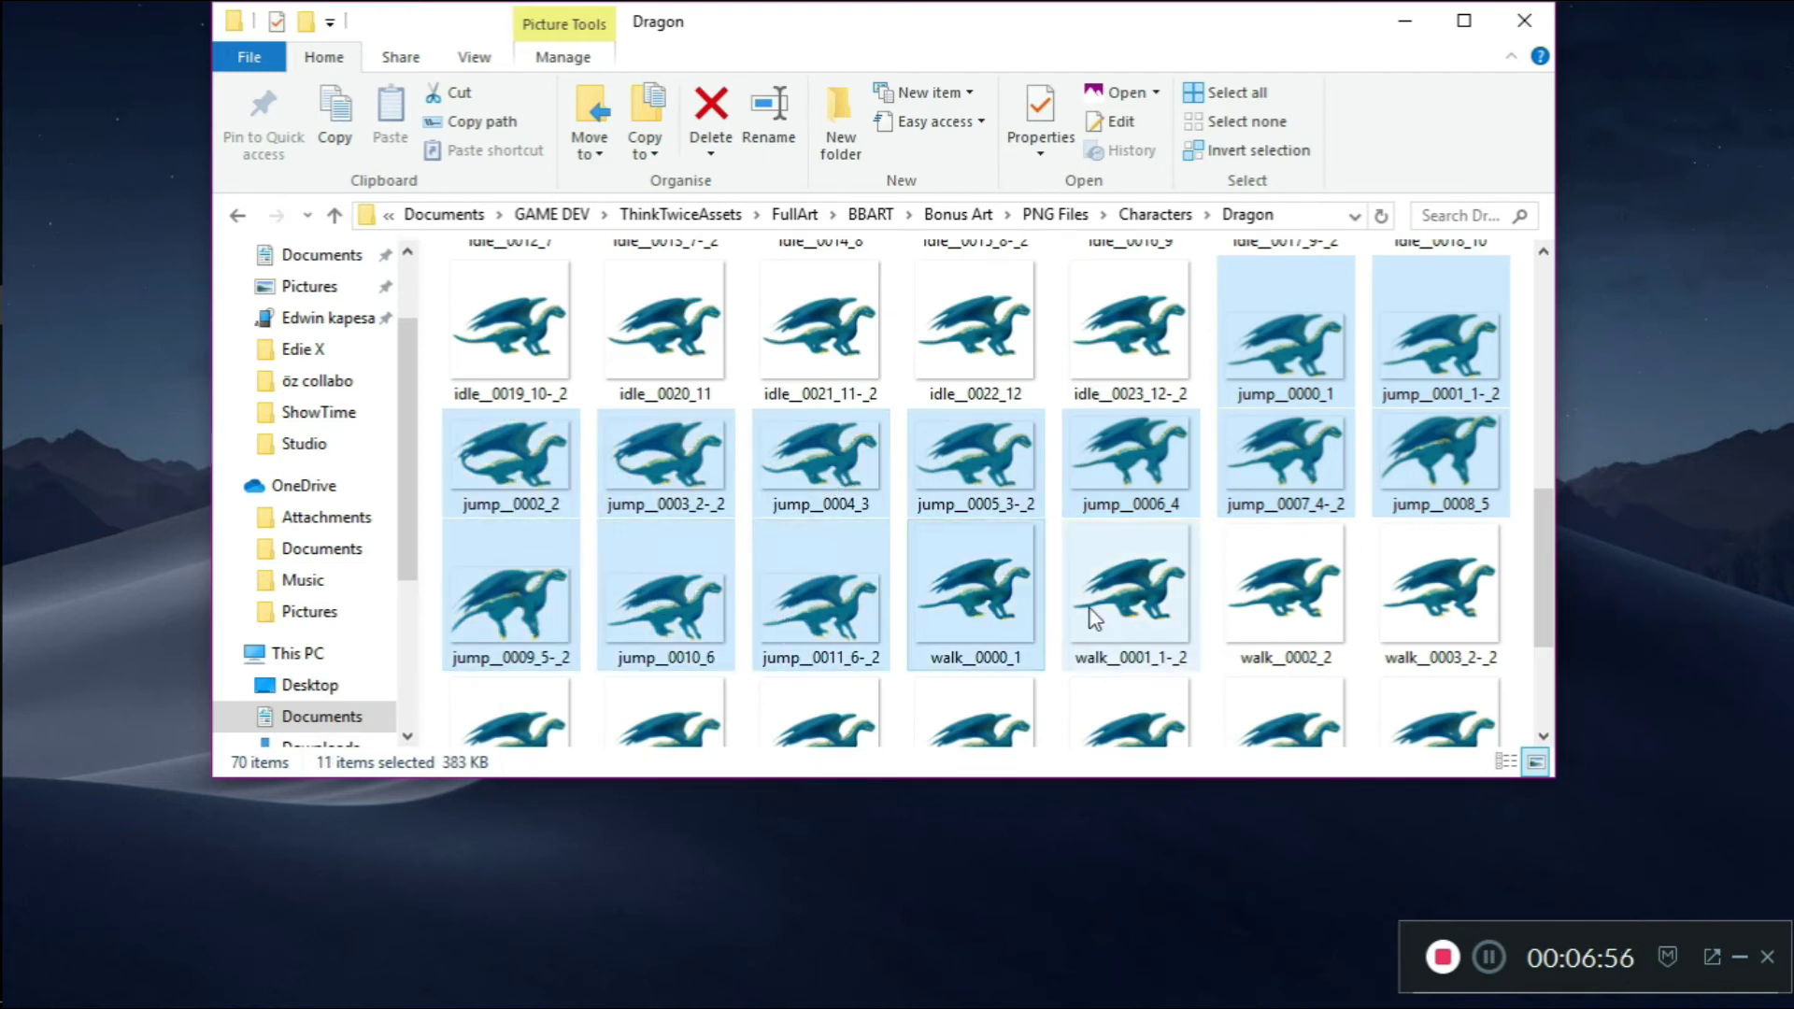
pyautogui.keyDown('ctrl'); pyautogui.click(972, 612); pyautogui.keyUp('ctrl')
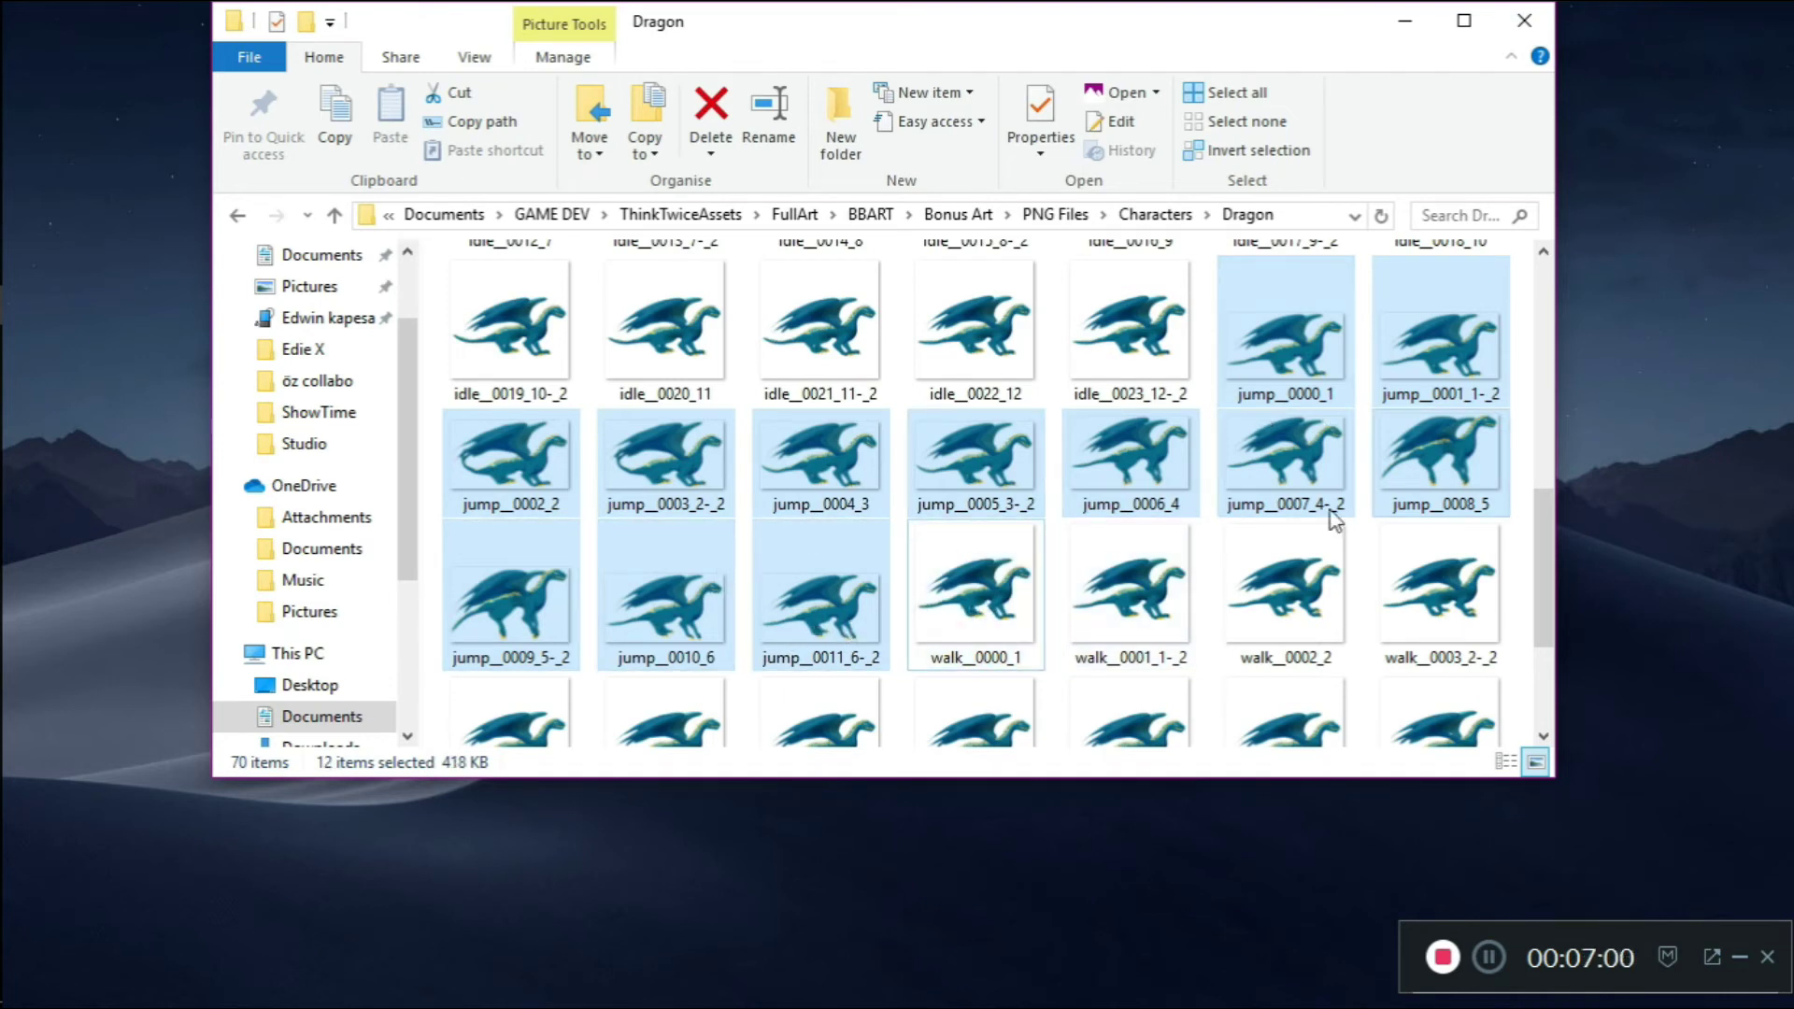
# Assign the selected dragon jump frames to the Character asset's Jump Animation in Buildbox
pyautogui.moveTo(792, 473); pyautogui.dragTo(42, 418)
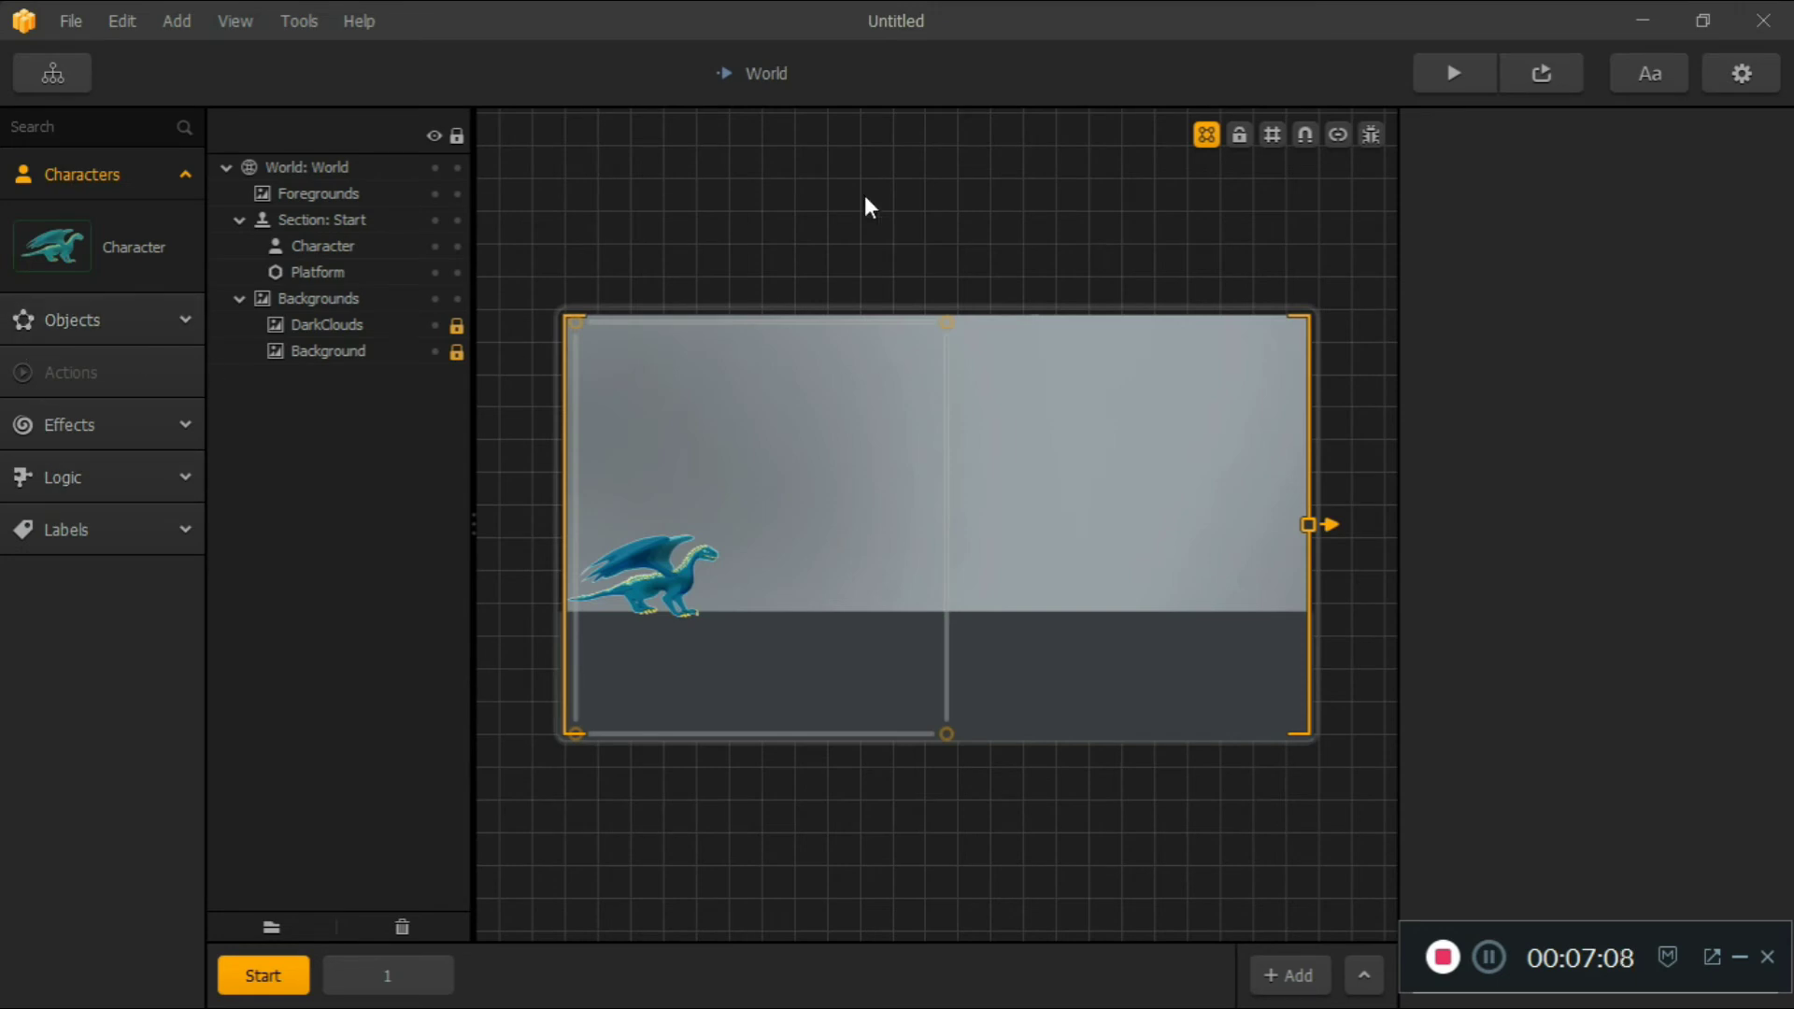
pyautogui.click(37, 245)
pyautogui.scroll(-3, 1766, 436)
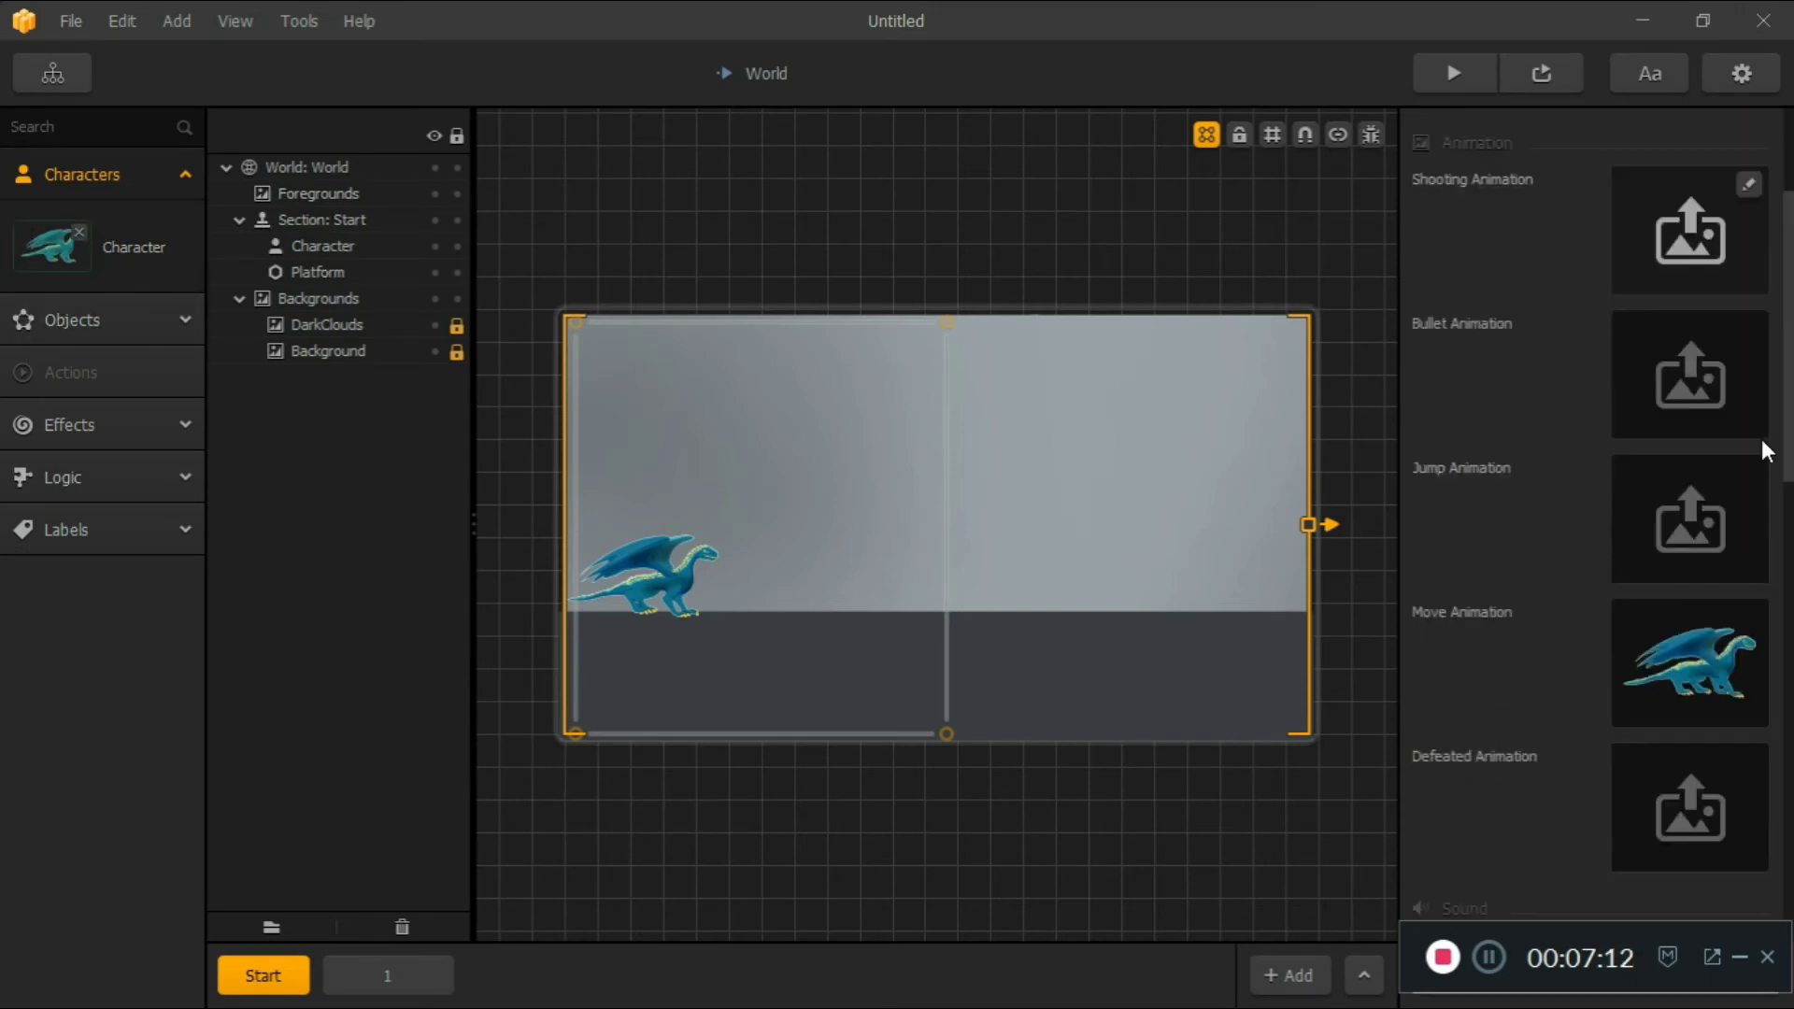
pyautogui.scroll(2, 1724, 449)
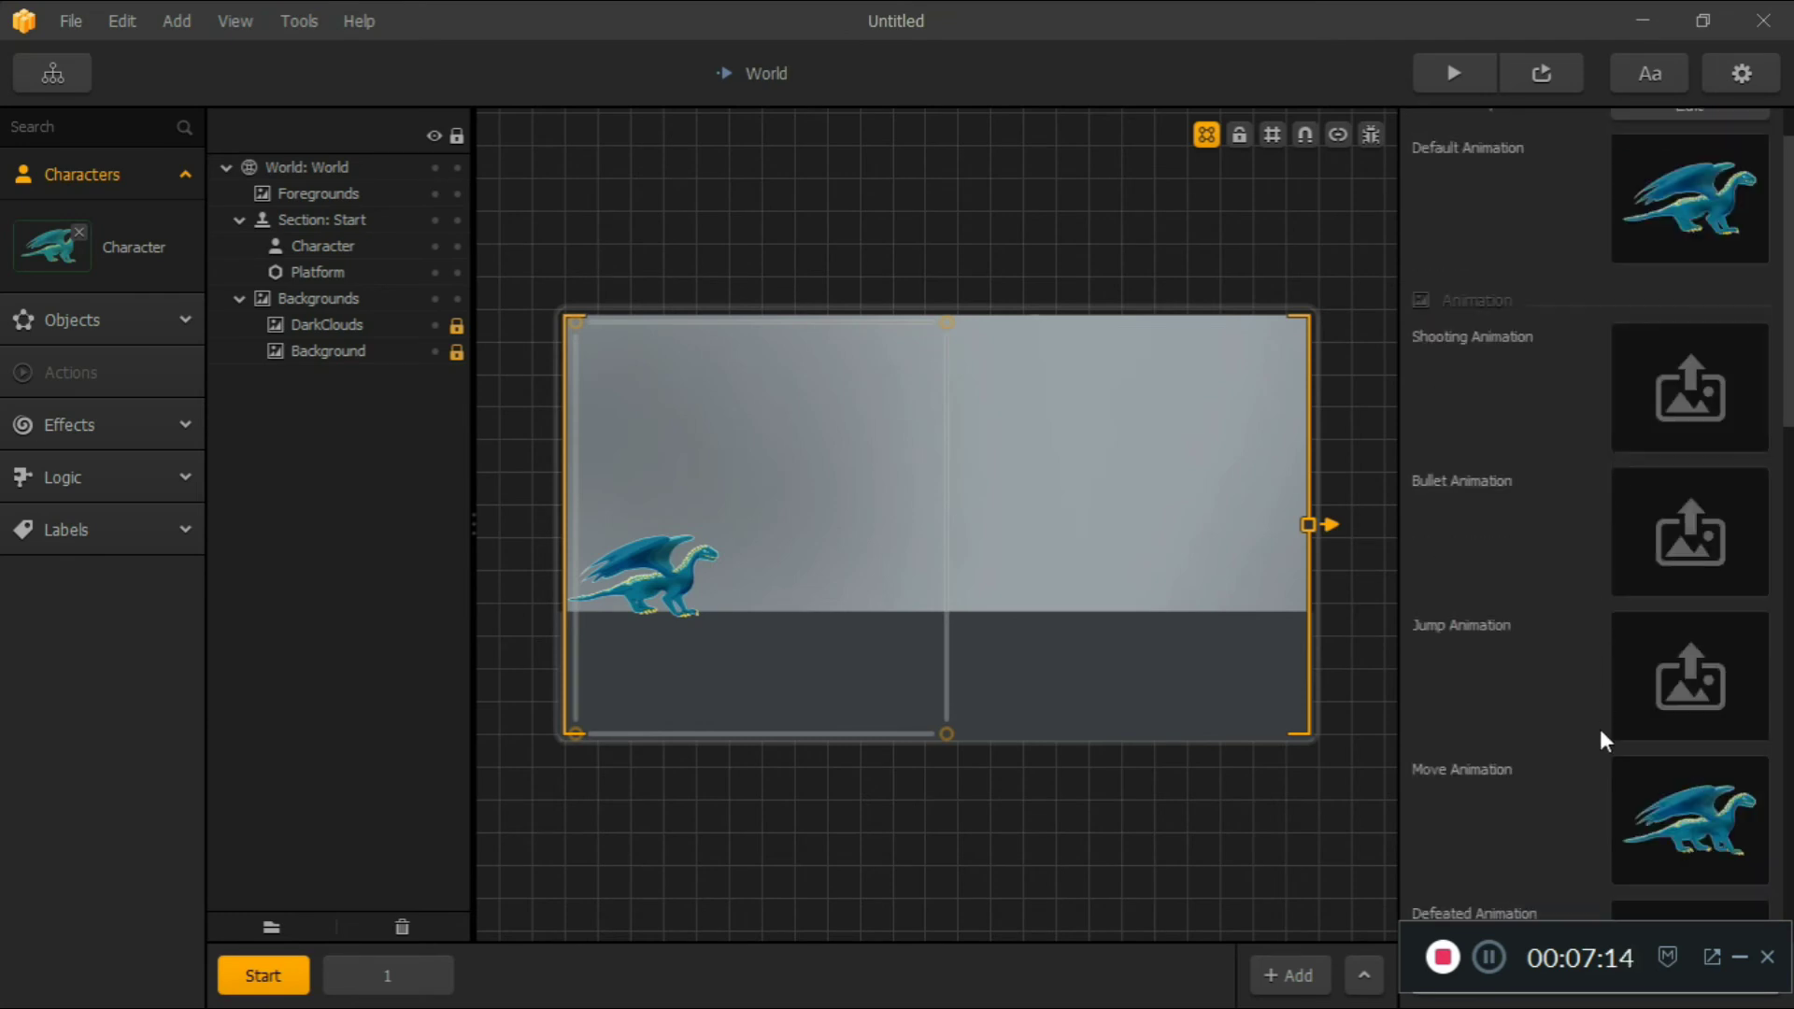
pyautogui.click(1643, 20)
pyautogui.moveTo(5, 595)
pyautogui.moveTo(5, 596); pyautogui.dragTo(1707, 664)
pyautogui.click(1492, 963)
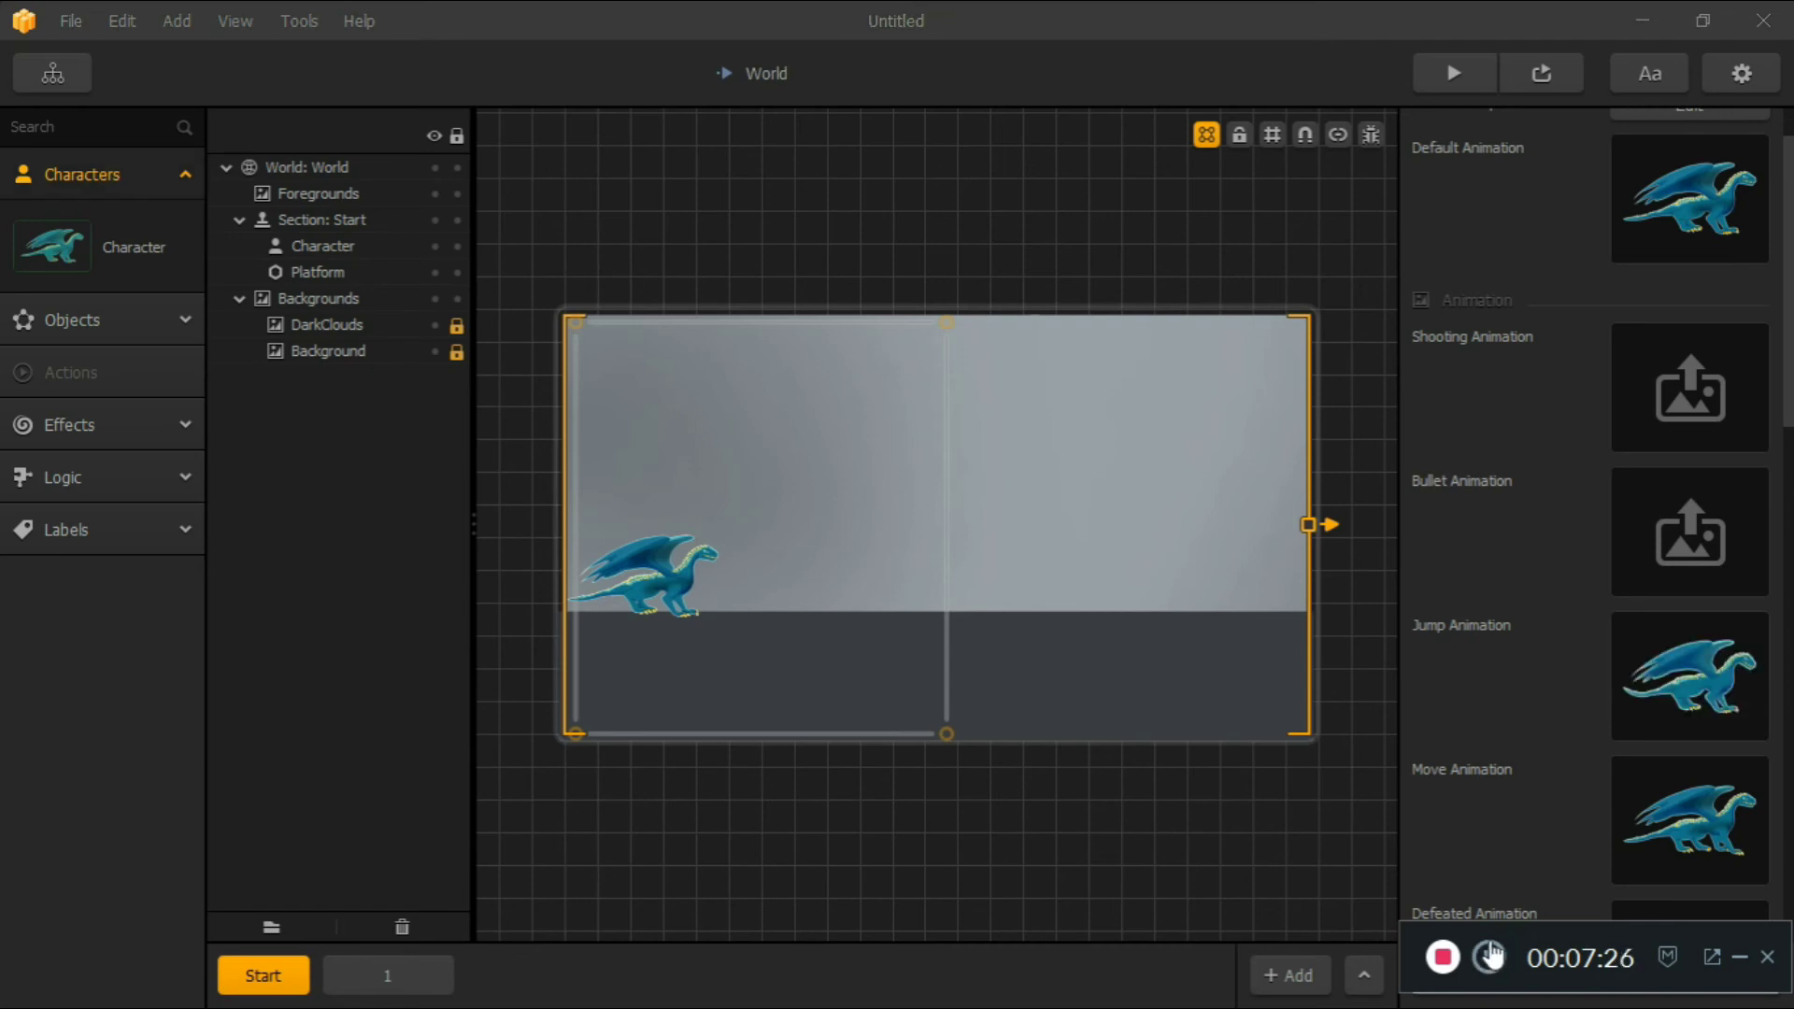
# Preview the game, test the dragon walking both ways and jumping with its jump animation, and close the preview
pyautogui.click(1447, 79)
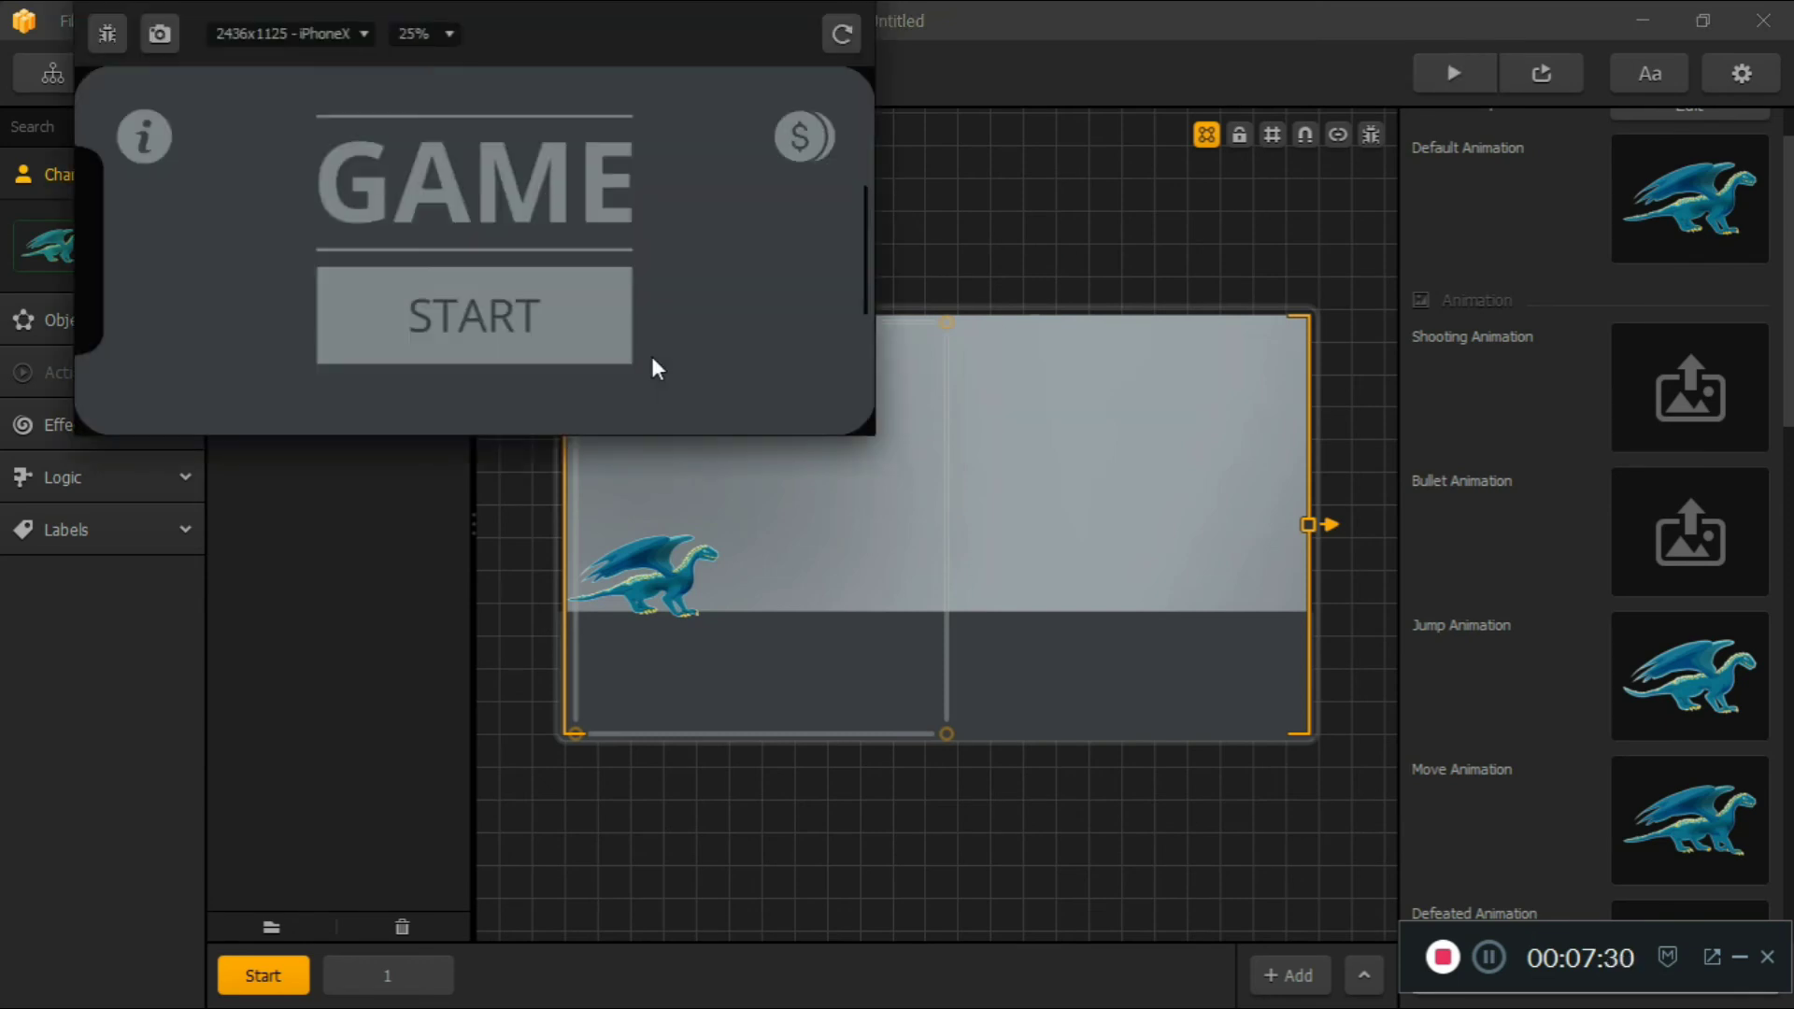
pyautogui.click(381, 333)
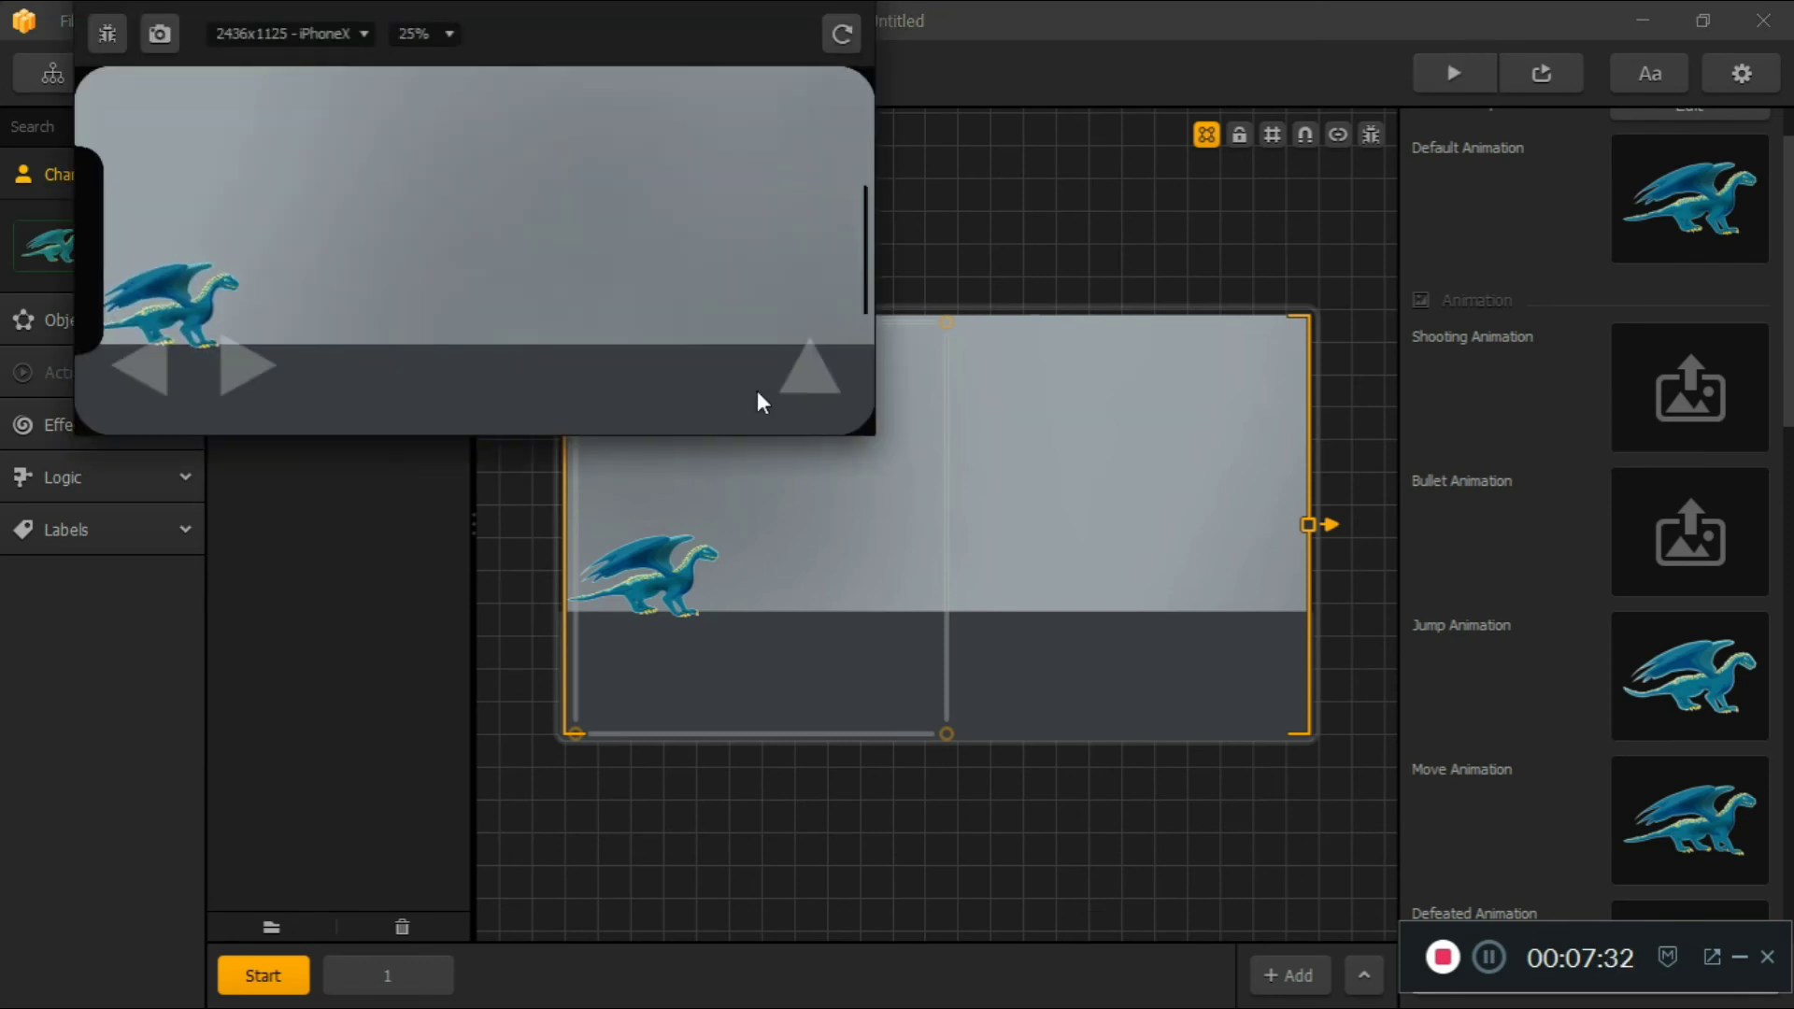
pyautogui.press('Right')
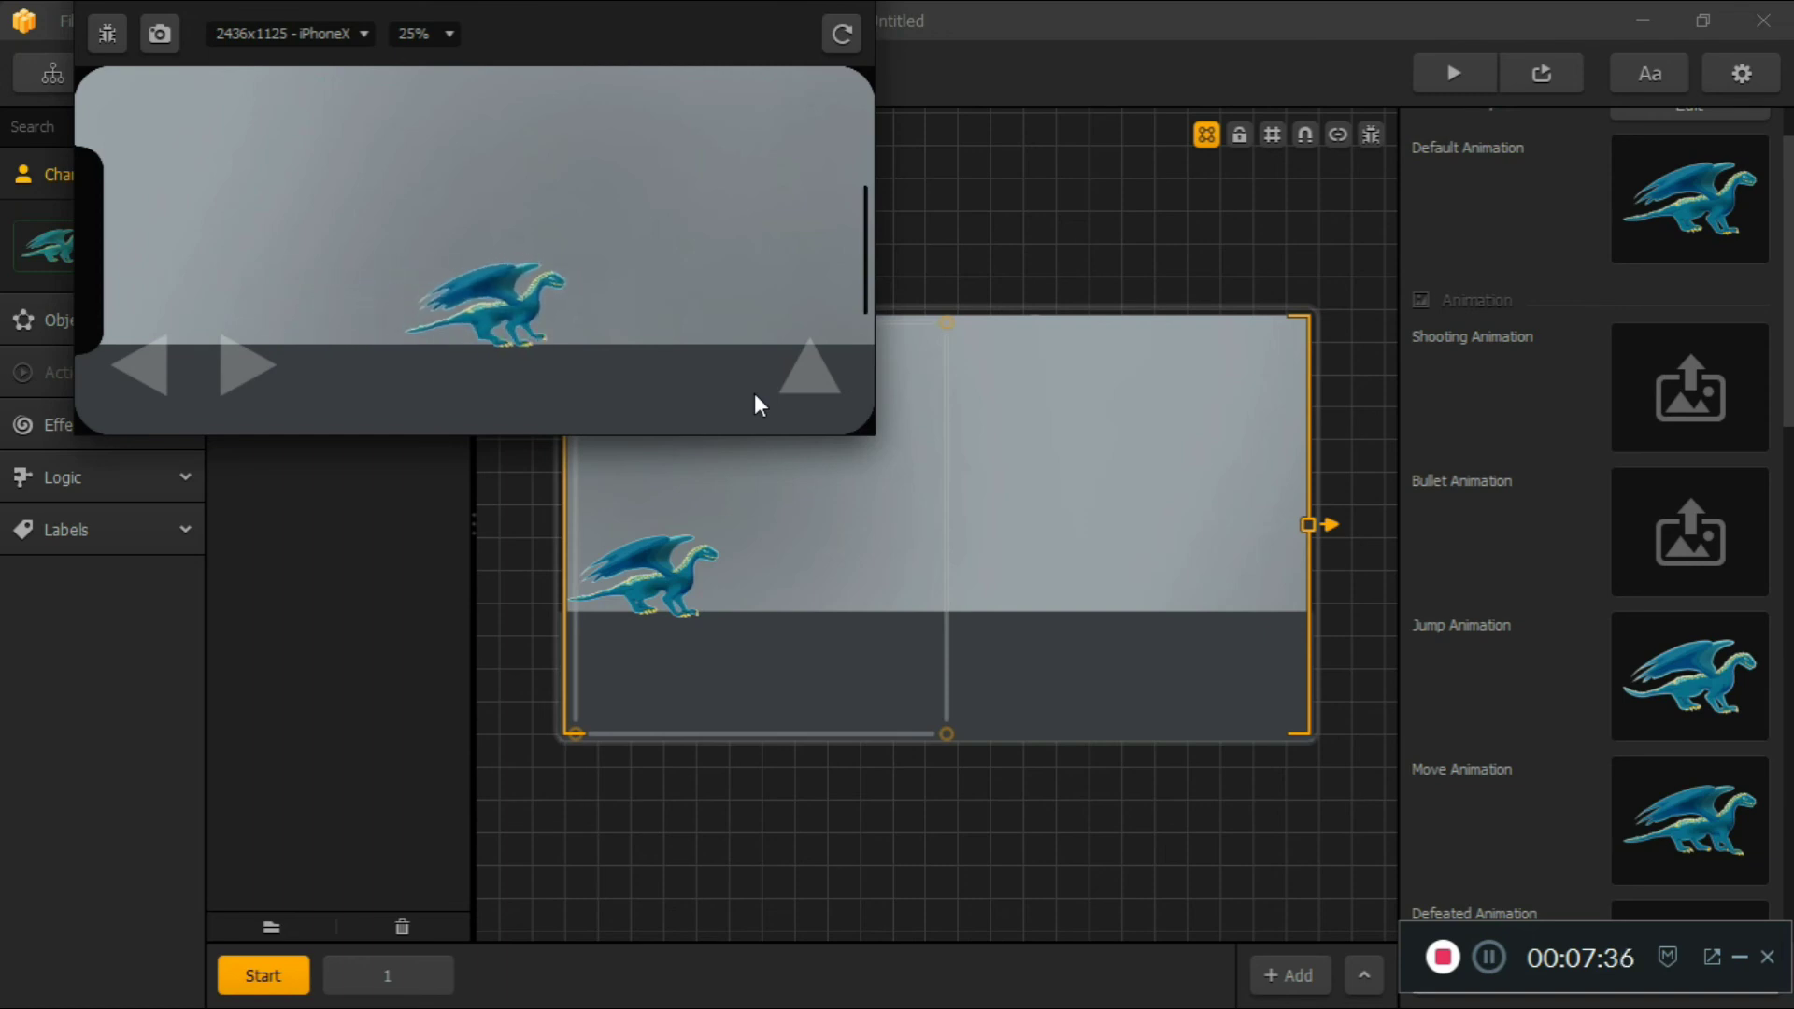
pyautogui.click(810, 378)
pyautogui.click(809, 375)
pyautogui.click(810, 376)
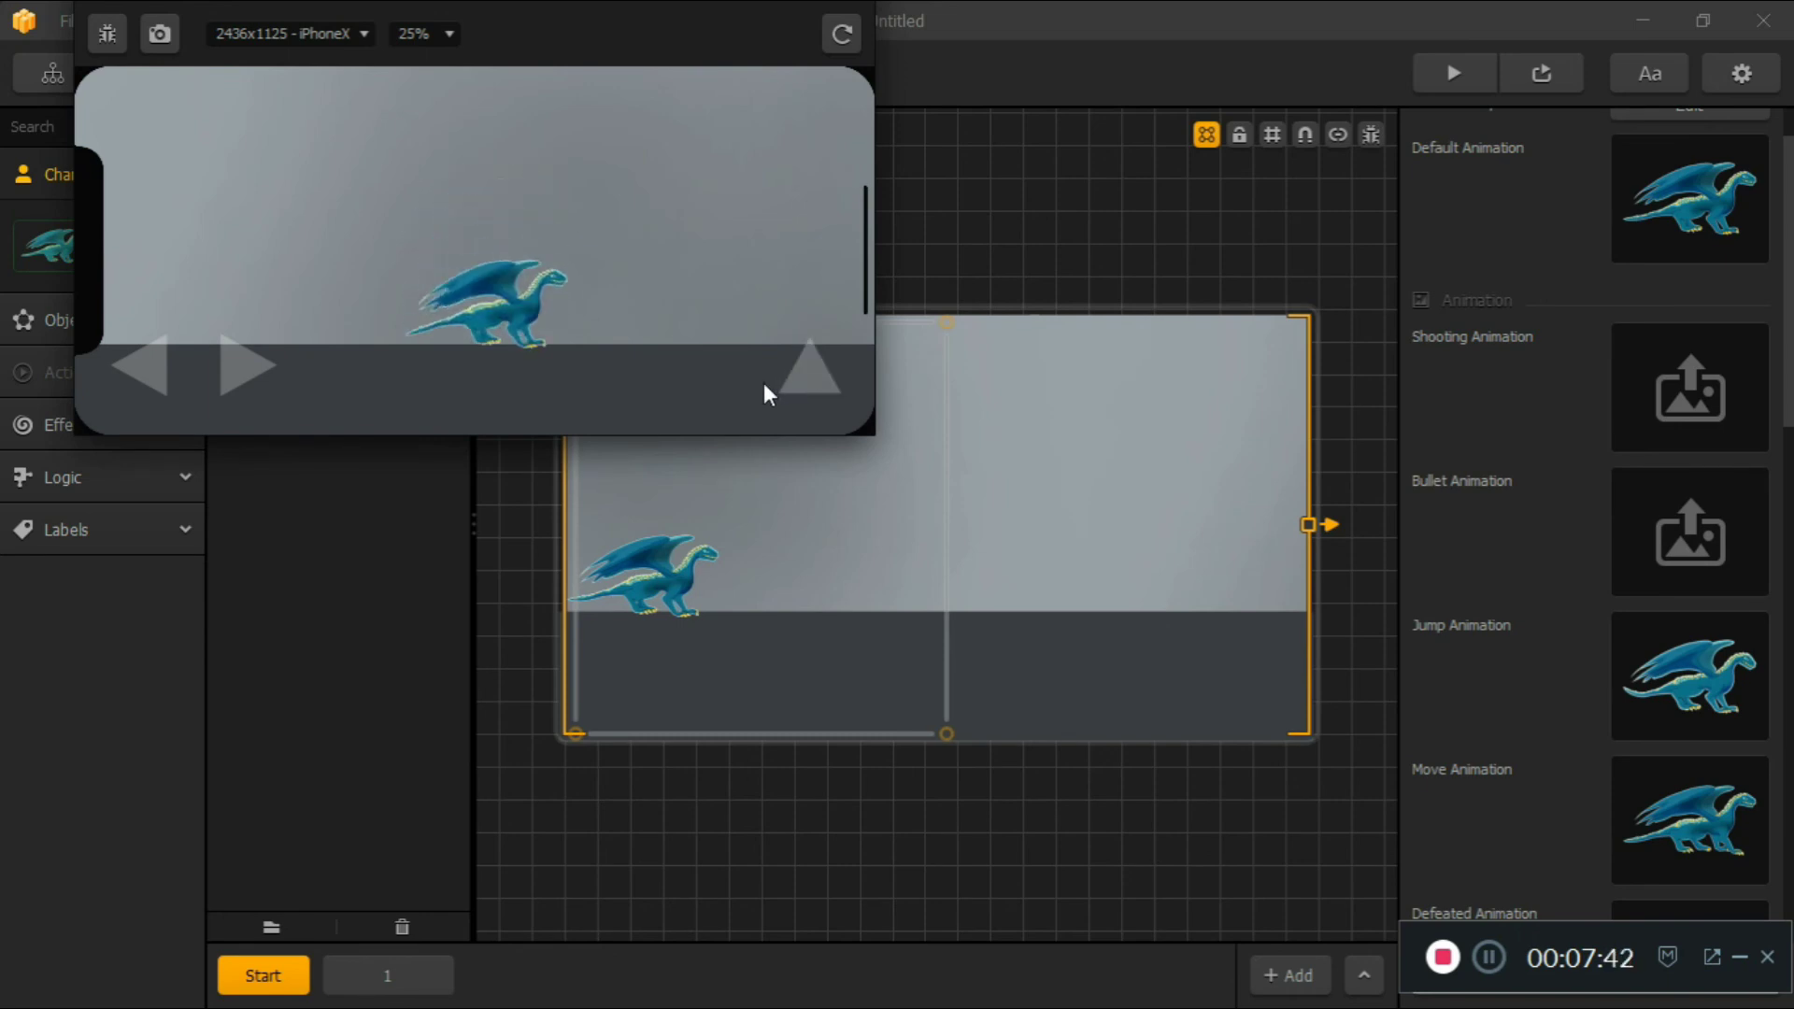
pyautogui.press('Left')
pyautogui.press('Right')
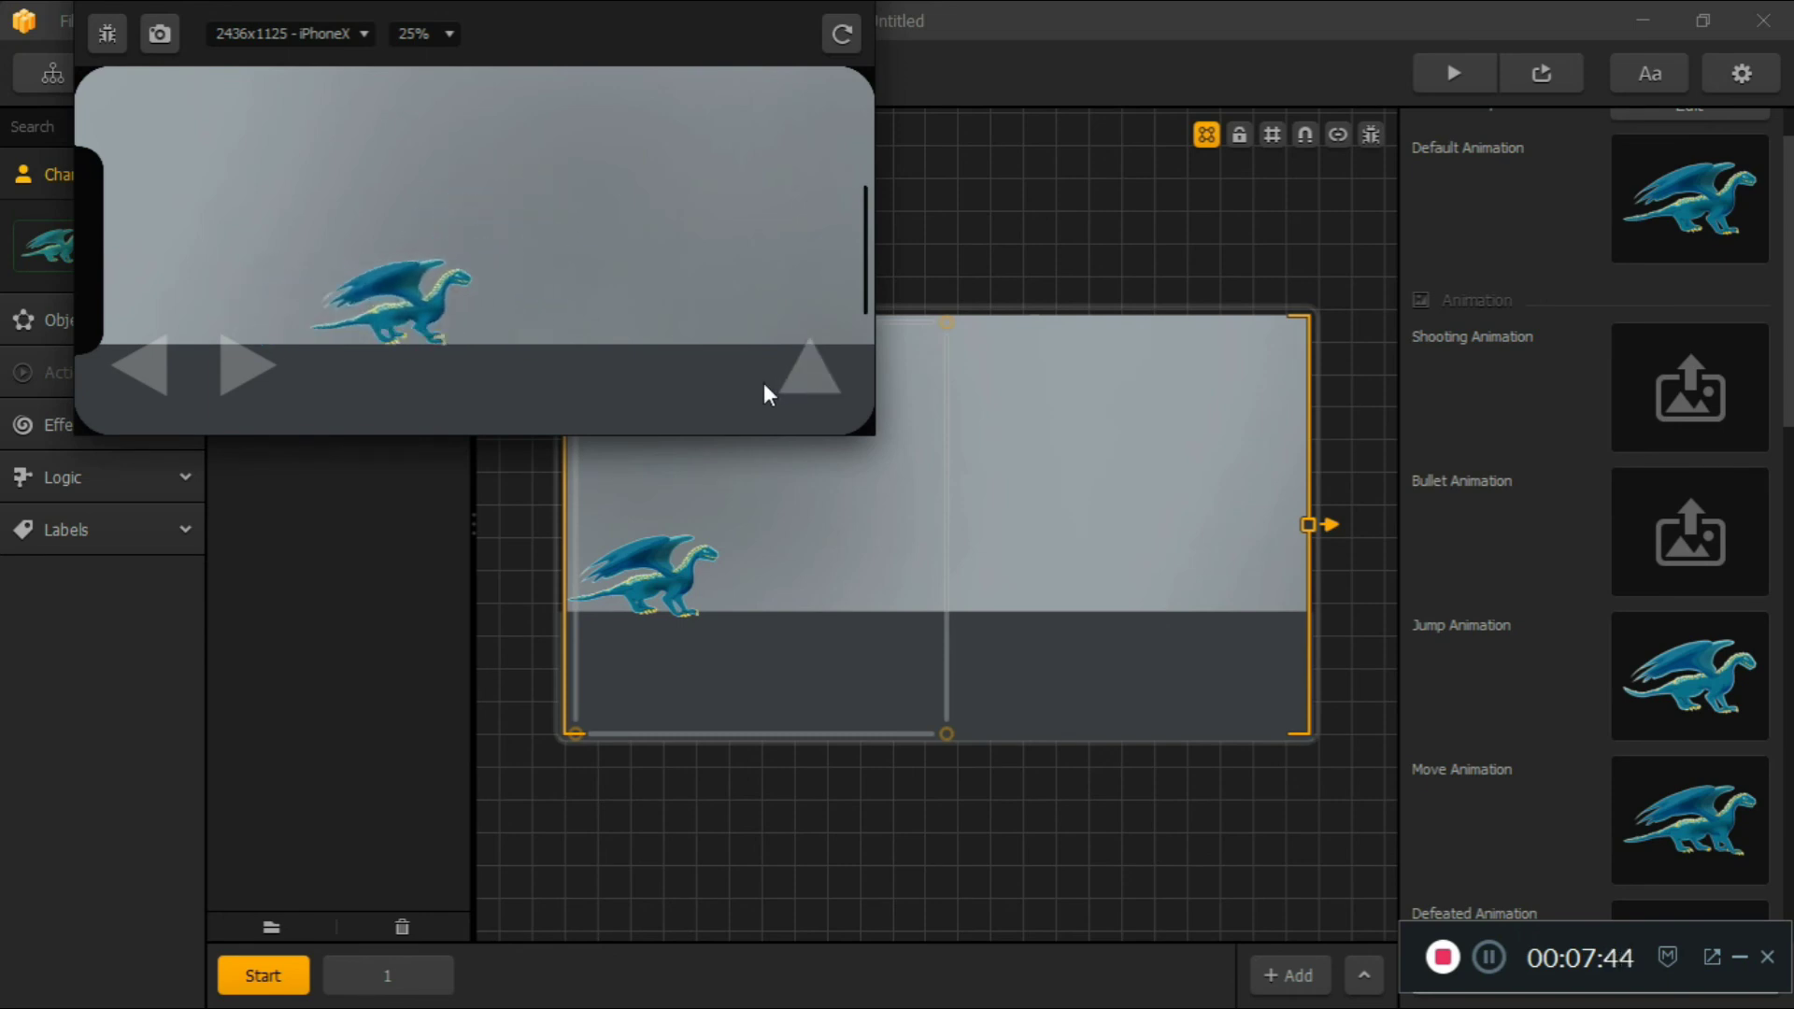
pyautogui.click(790, 387)
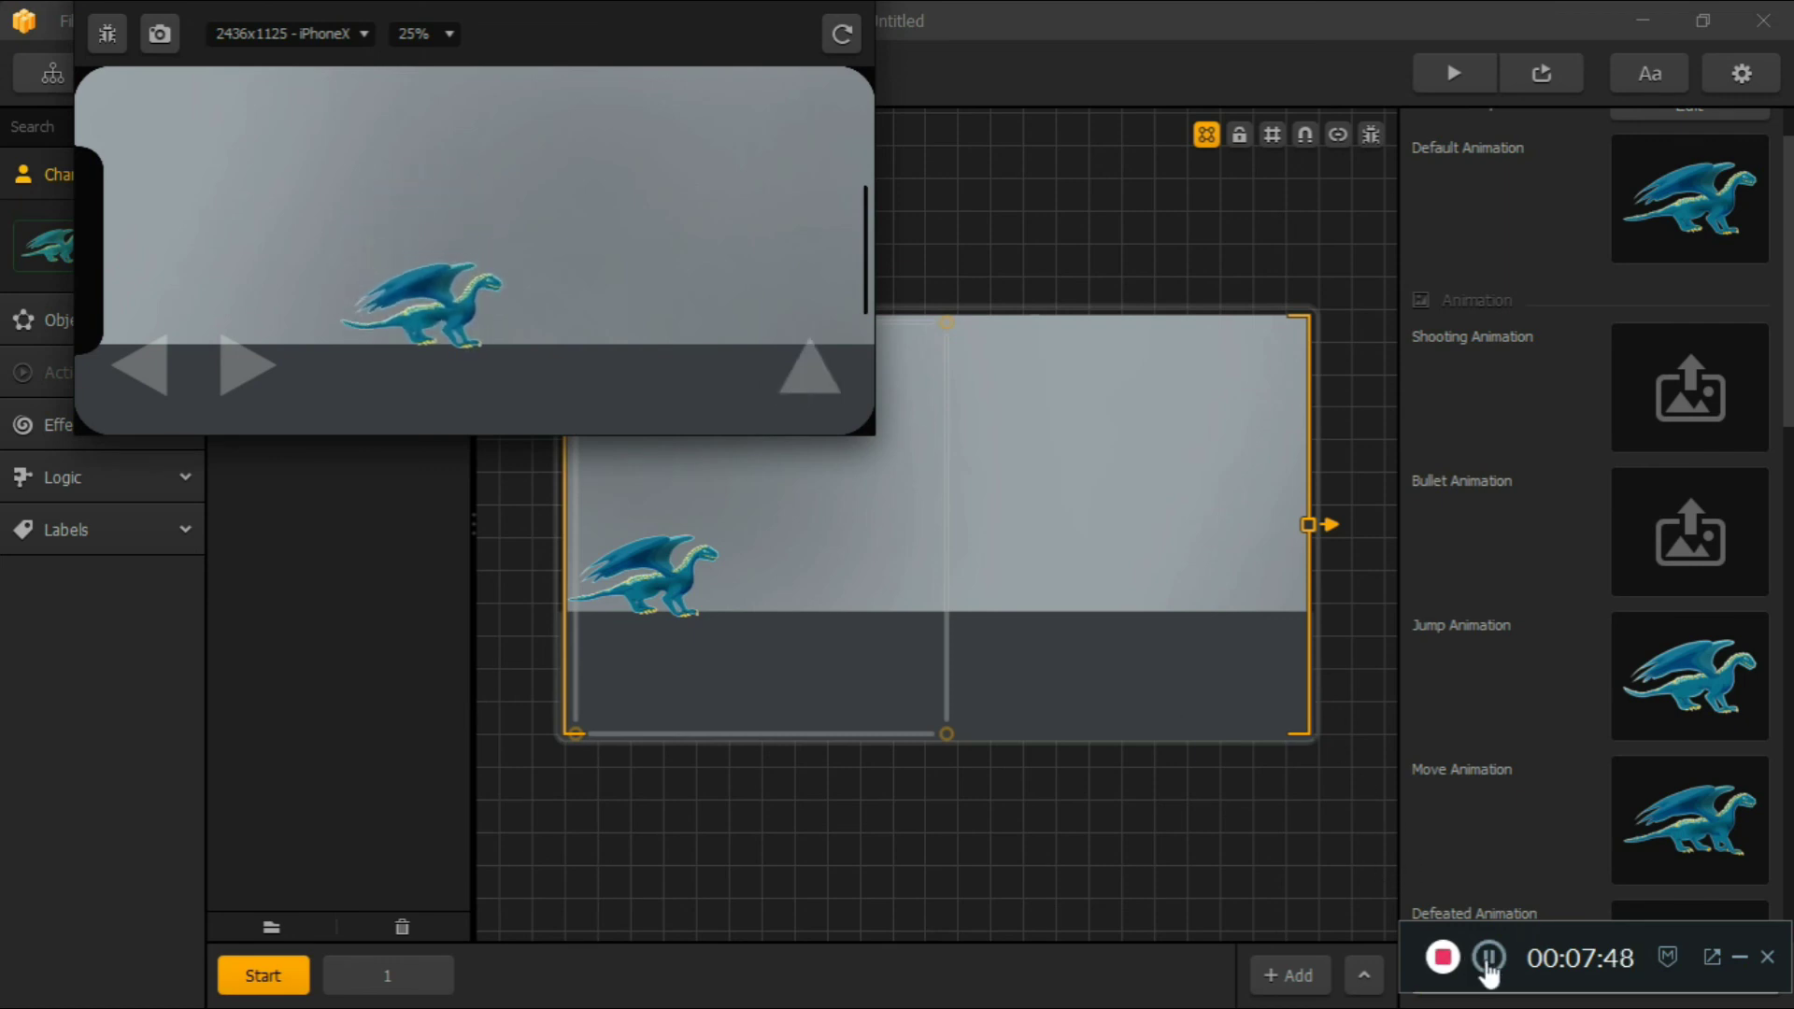
pyautogui.click(1072, 232)
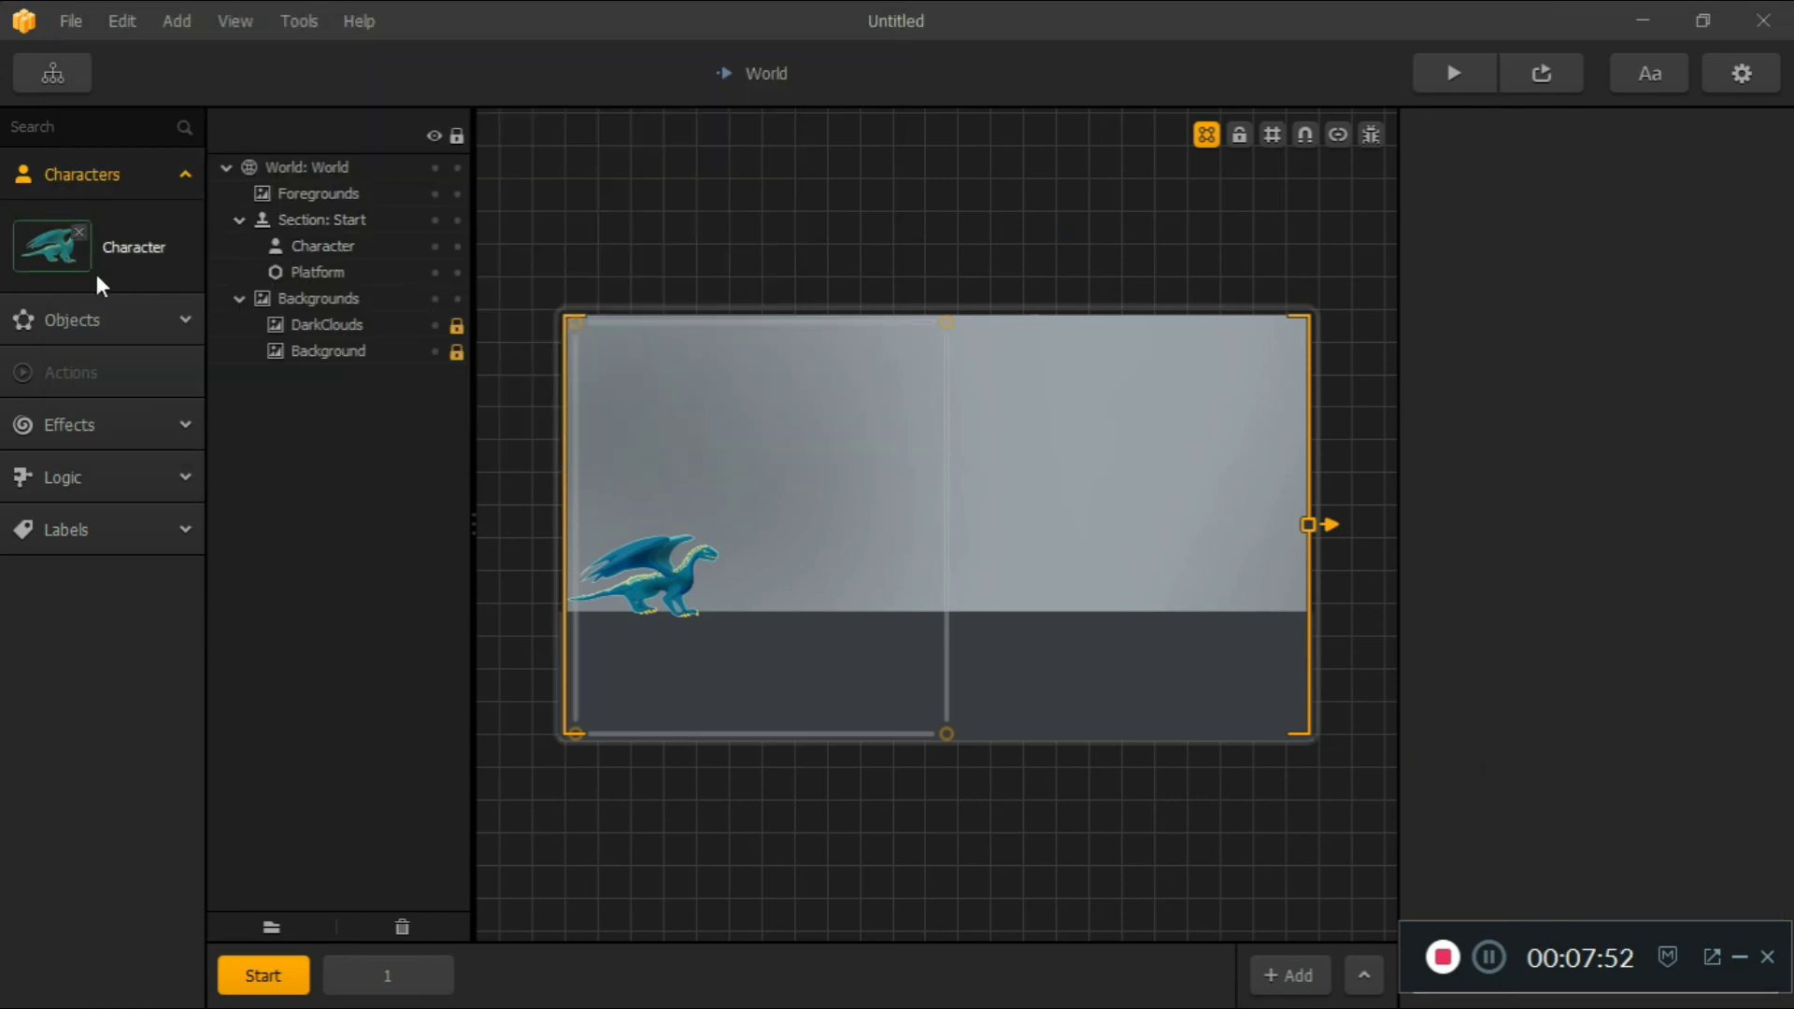
pyautogui.click(680, 665)
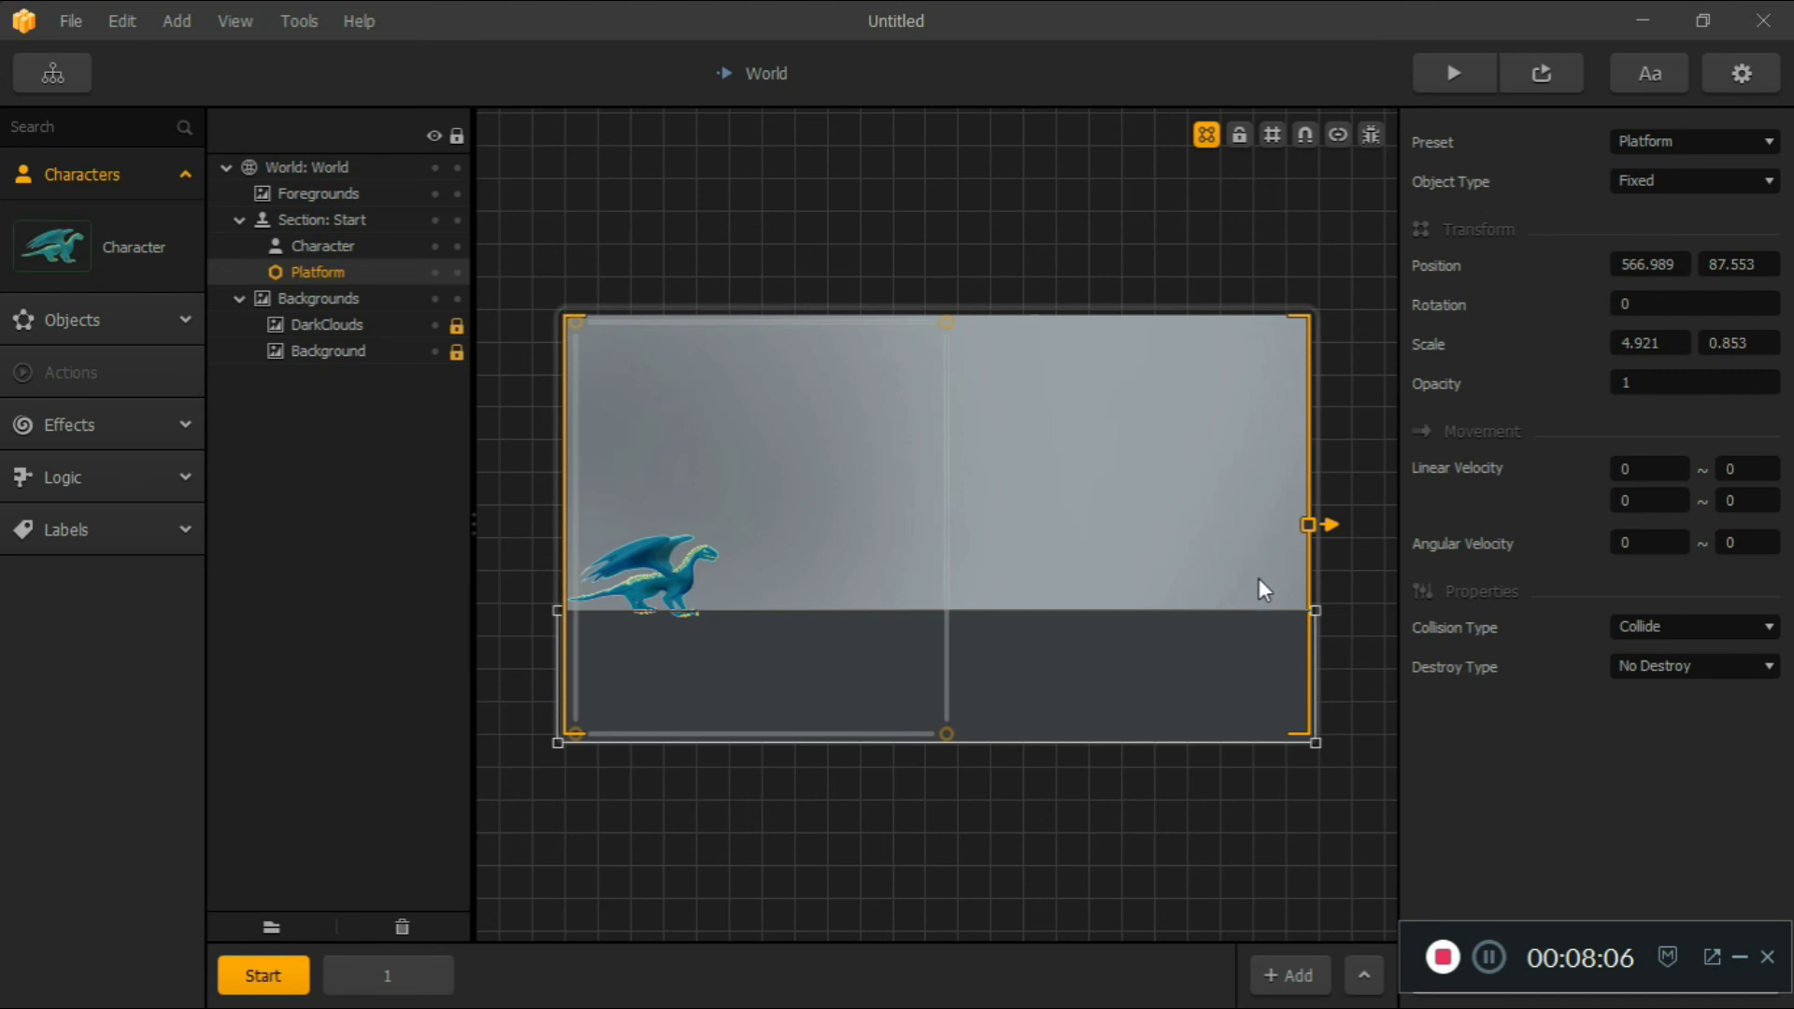
pyautogui.click(1442, 957)
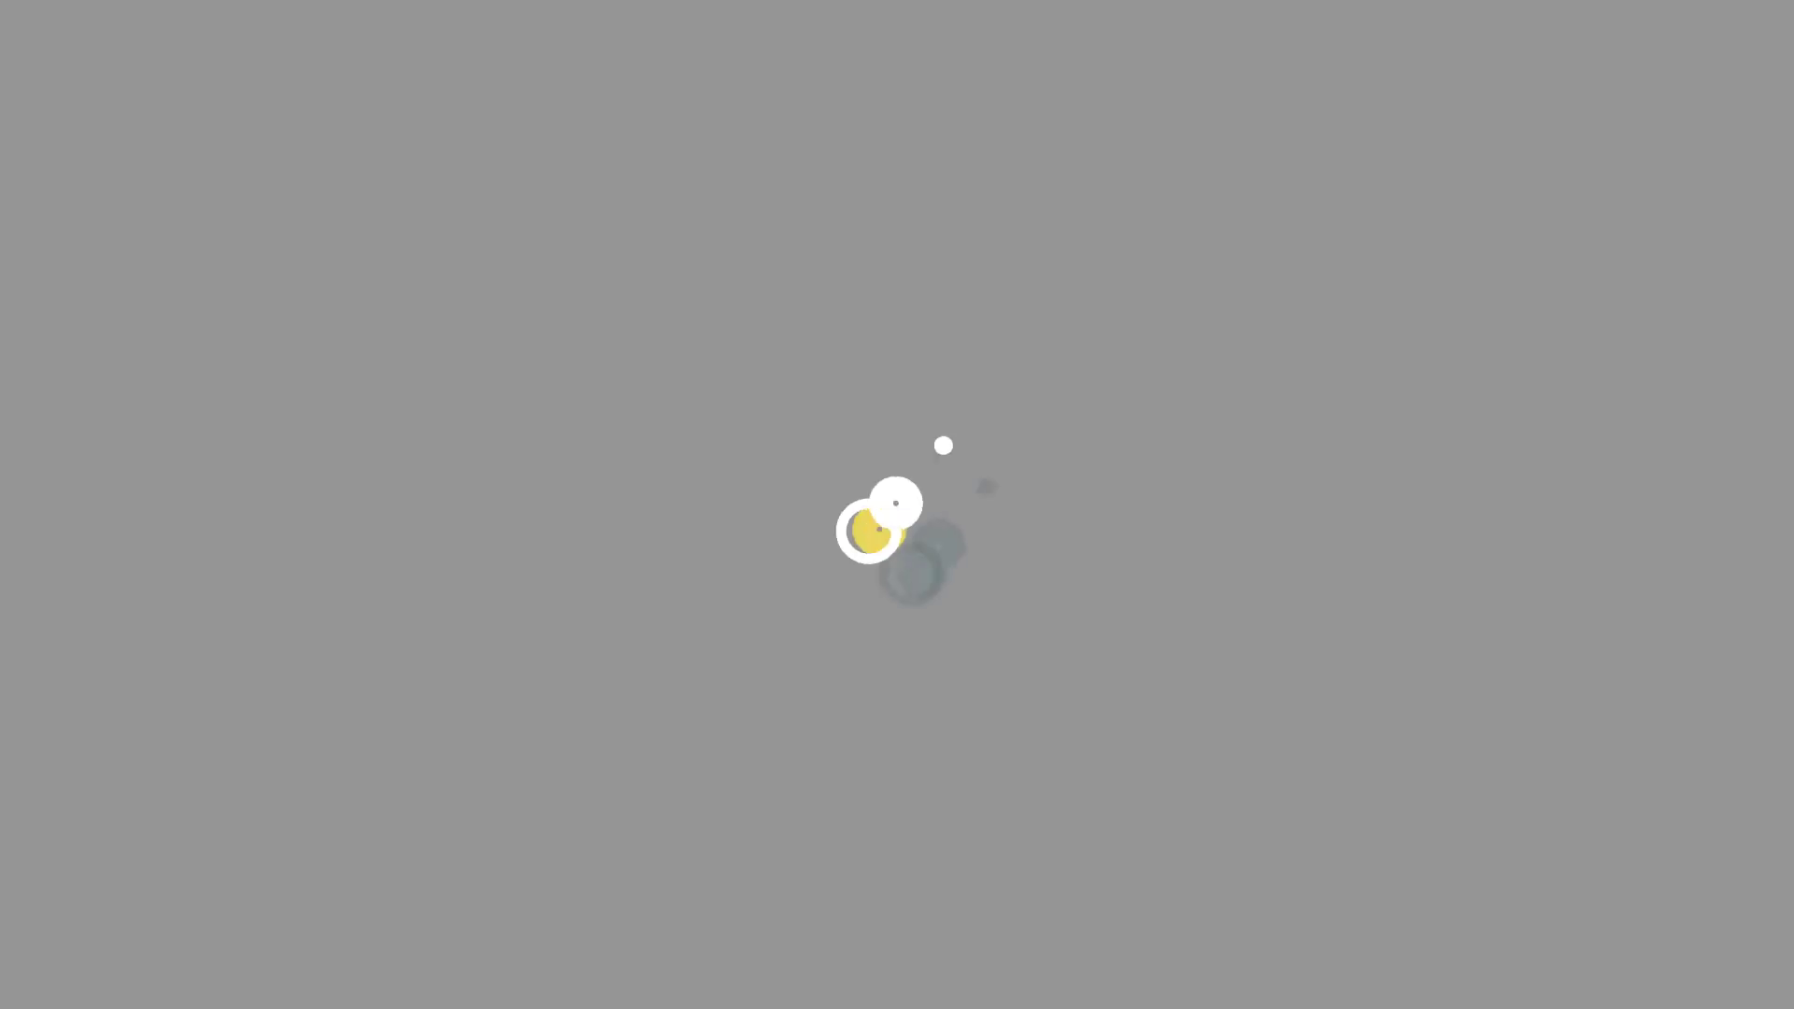